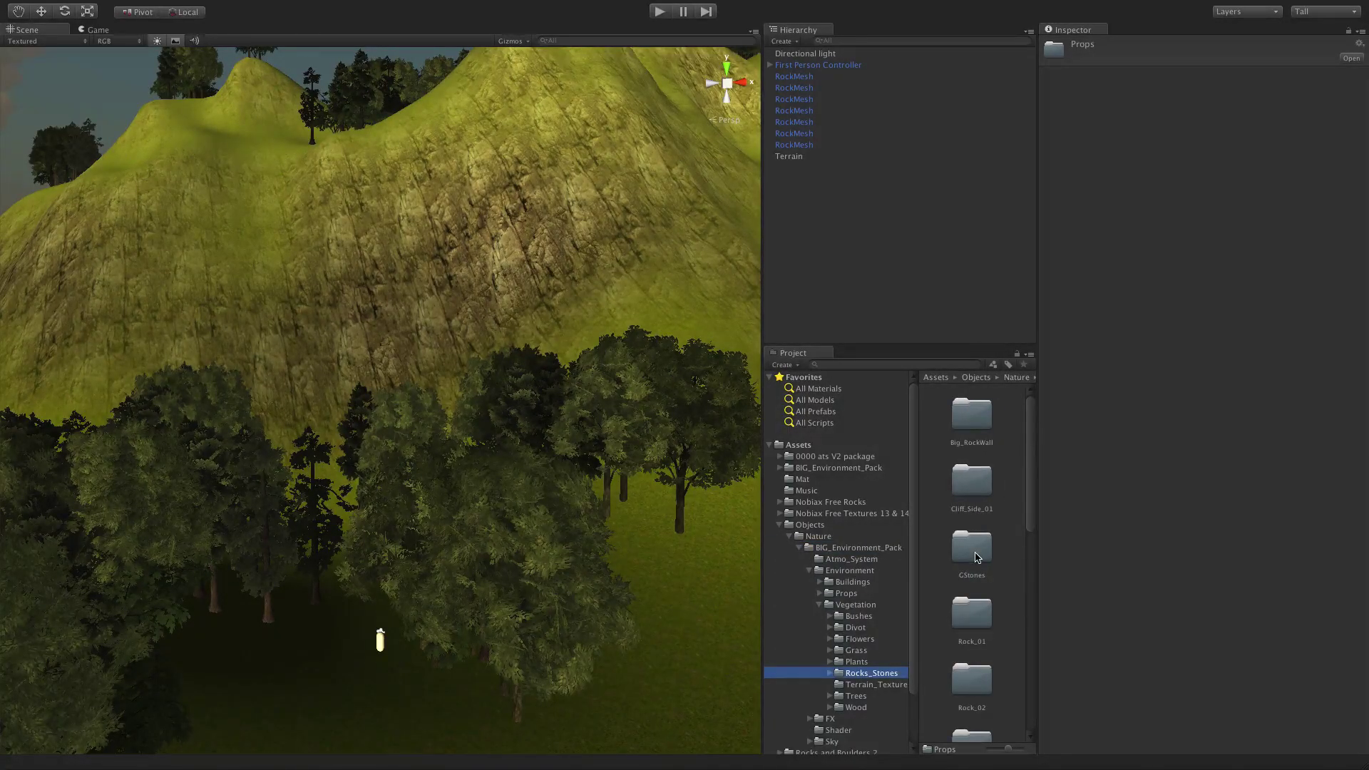
Step: Place the Rock_01 prefab from the Rocks_Stones assets on the grass near the First Person Controller
double_click(972, 553)
double_click(977, 545)
left_click(979, 426)
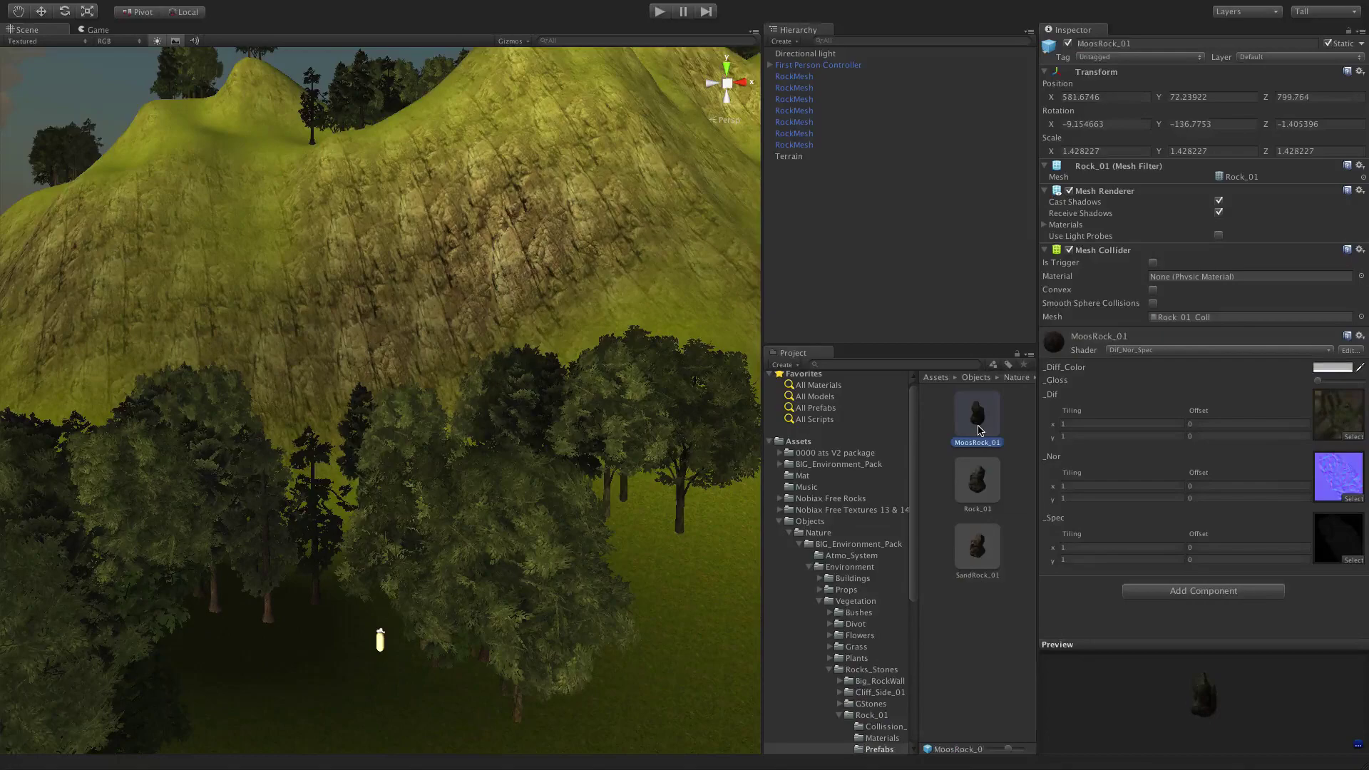
left_click_drag(981, 486, 367, 688)
key("f")
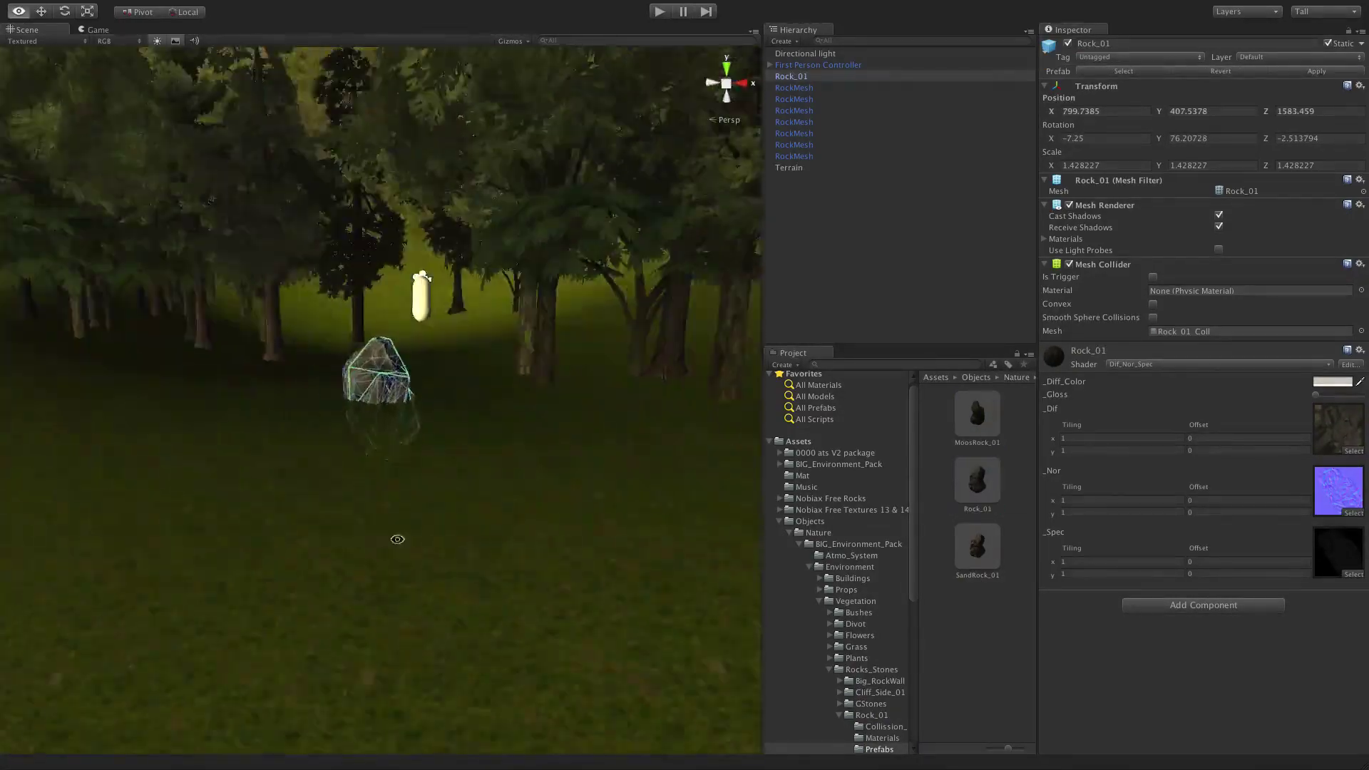
Step: Place two MoosRock_01 prefabs on the open grass around the tree cluster
scroll(397, 538, "down", 8)
left_click_drag(397, 538, 355, 537, "alt")
left_click_drag(173, 456, 175, 457)
left_click_drag(175, 458, 314, 474, "alt")
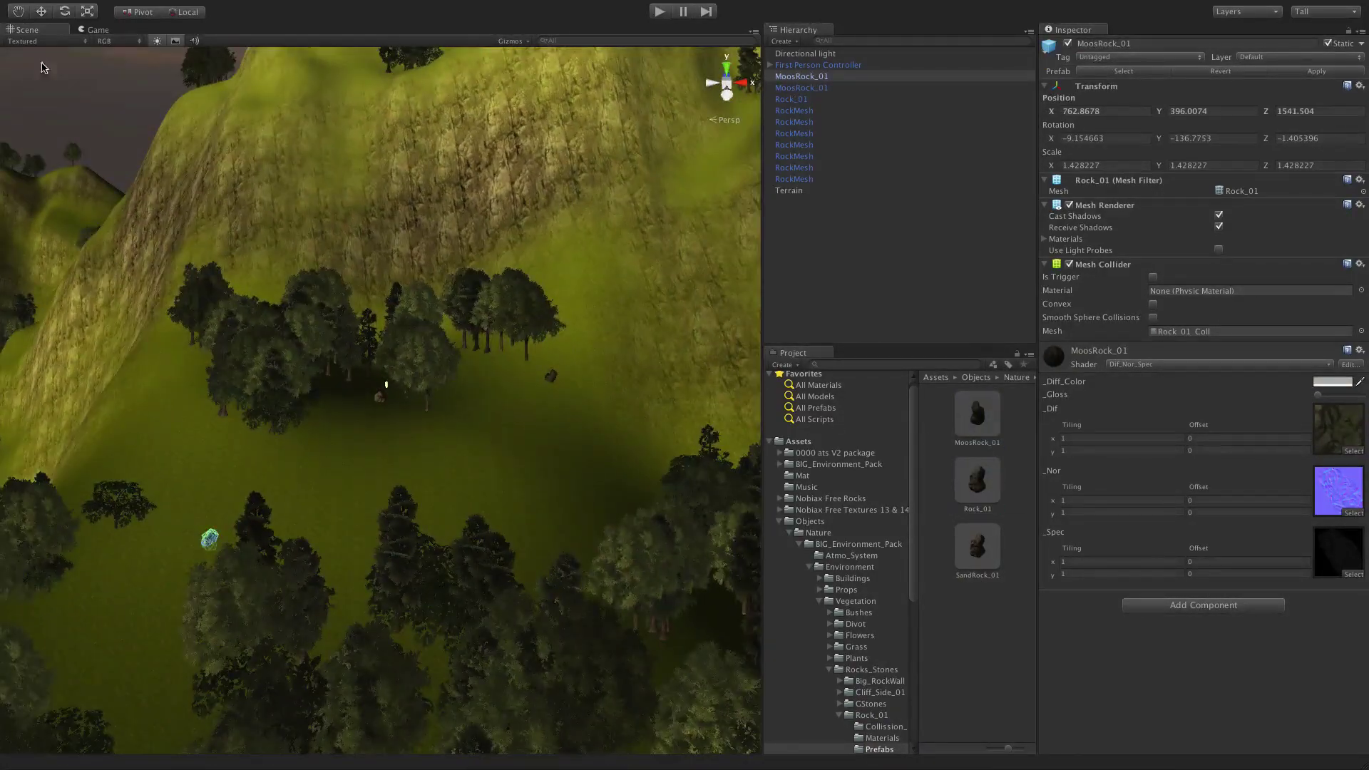
Step: Place the Rock_03 prefab on the terrain in the valley
left_click(838, 715)
scroll(840, 643, "down", 3)
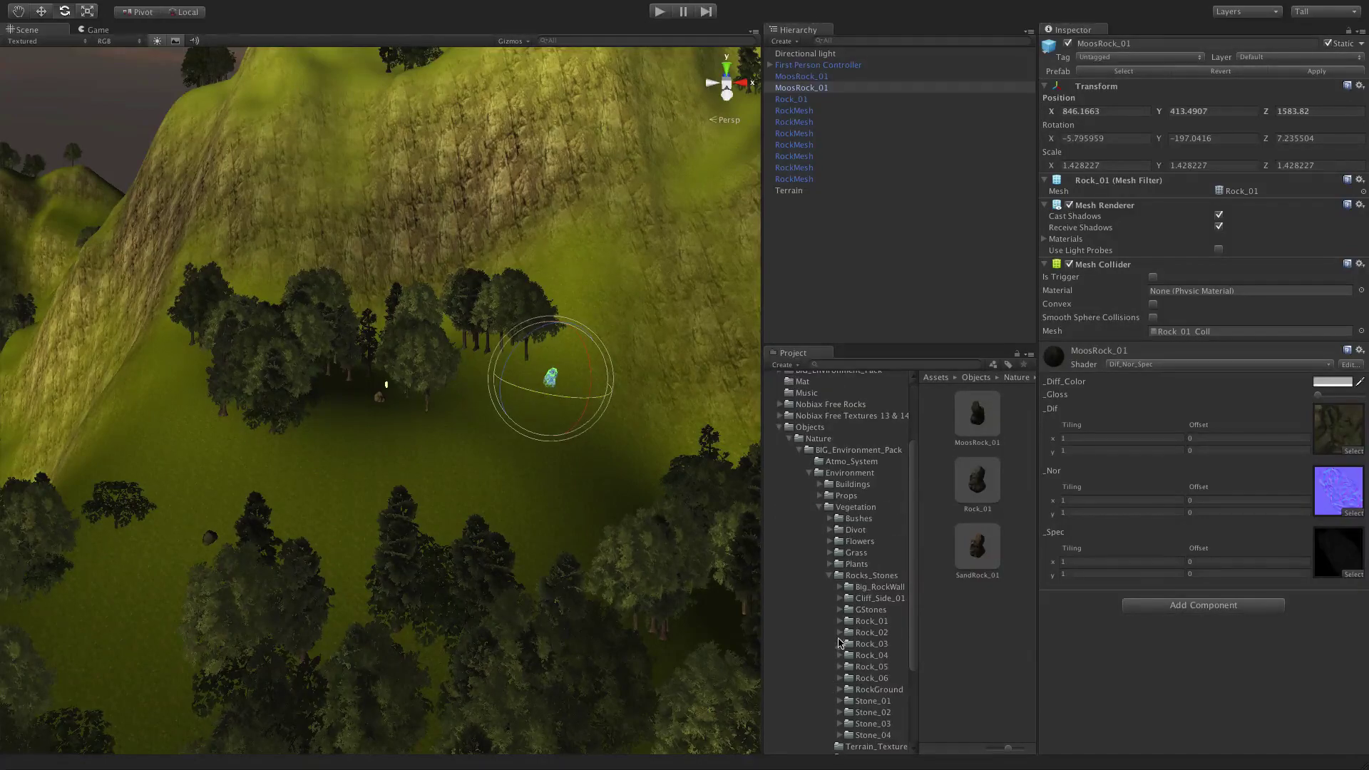
left_click_drag(973, 550, 399, 456)
key("f")
scroll(335, 492, "down", 10)
key("f")
Step: Add the Rock_03_Group_01 and Rock_04 prefabs on the grass around the trees
left_click_drag(972, 615, 311, 304)
left_click_drag(343, 378, 370, 358)
left_click_drag(371, 358, 107, 281, "alt")
scroll(378, 385, "down", 5)
left_click_drag(988, 566, 627, 370)
left_click(974, 492)
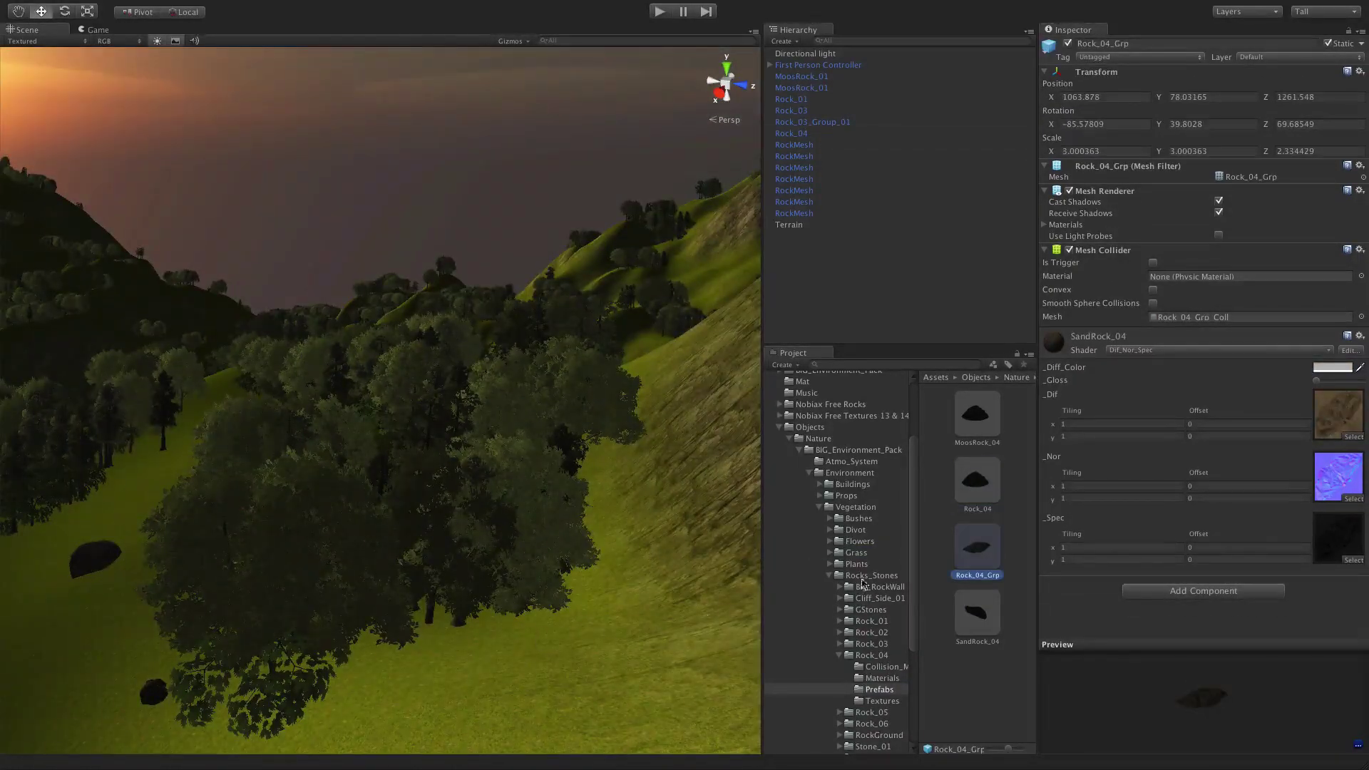
Step: Try out the Rock_04_Grp rock formation beside the trees, rotated and repositioned, and delete it again
left_click_drag(975, 551, 590, 702)
left_click_drag(590, 702, 335, 342, "alt")
left_click(66, 13)
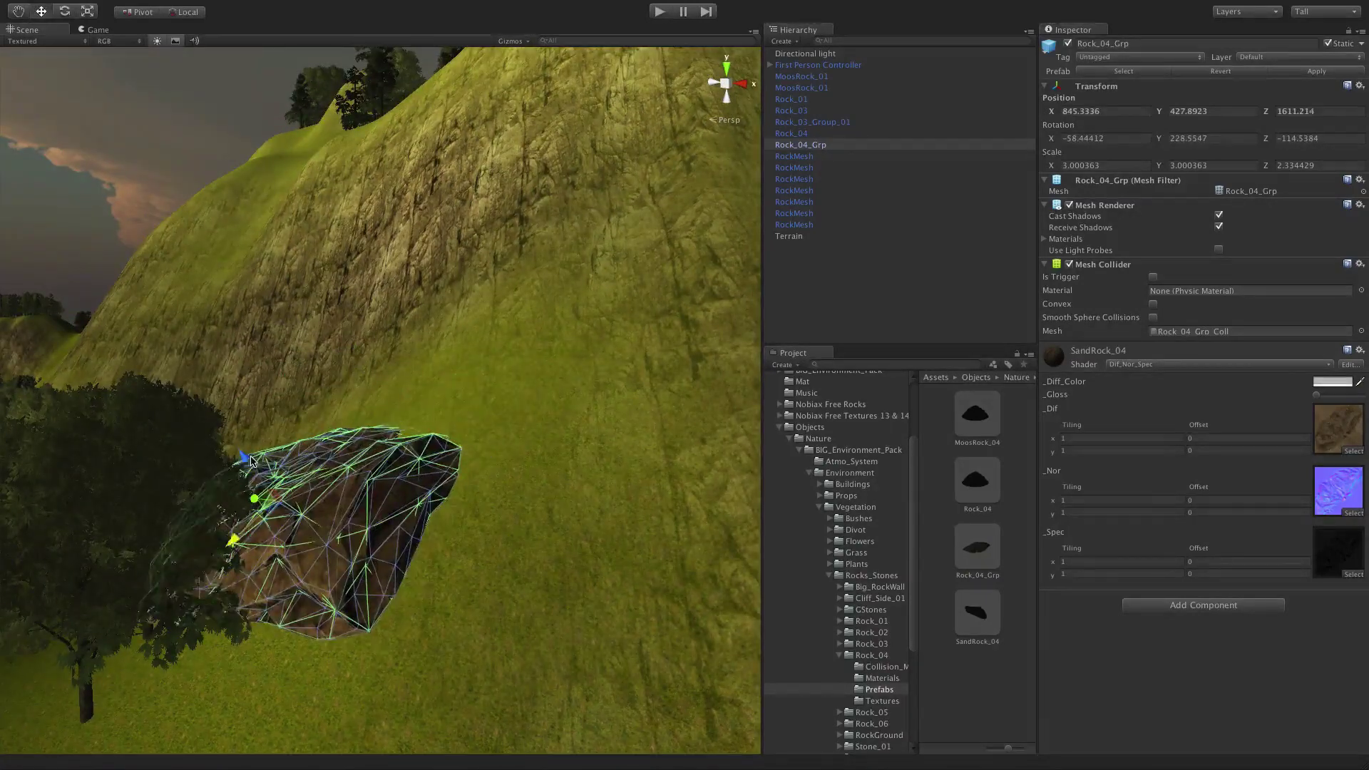
left_click_drag(411, 501, 456, 499, "alt")
left_click(41, 12)
left_click(64, 12)
left_click_drag(426, 585, 437, 648)
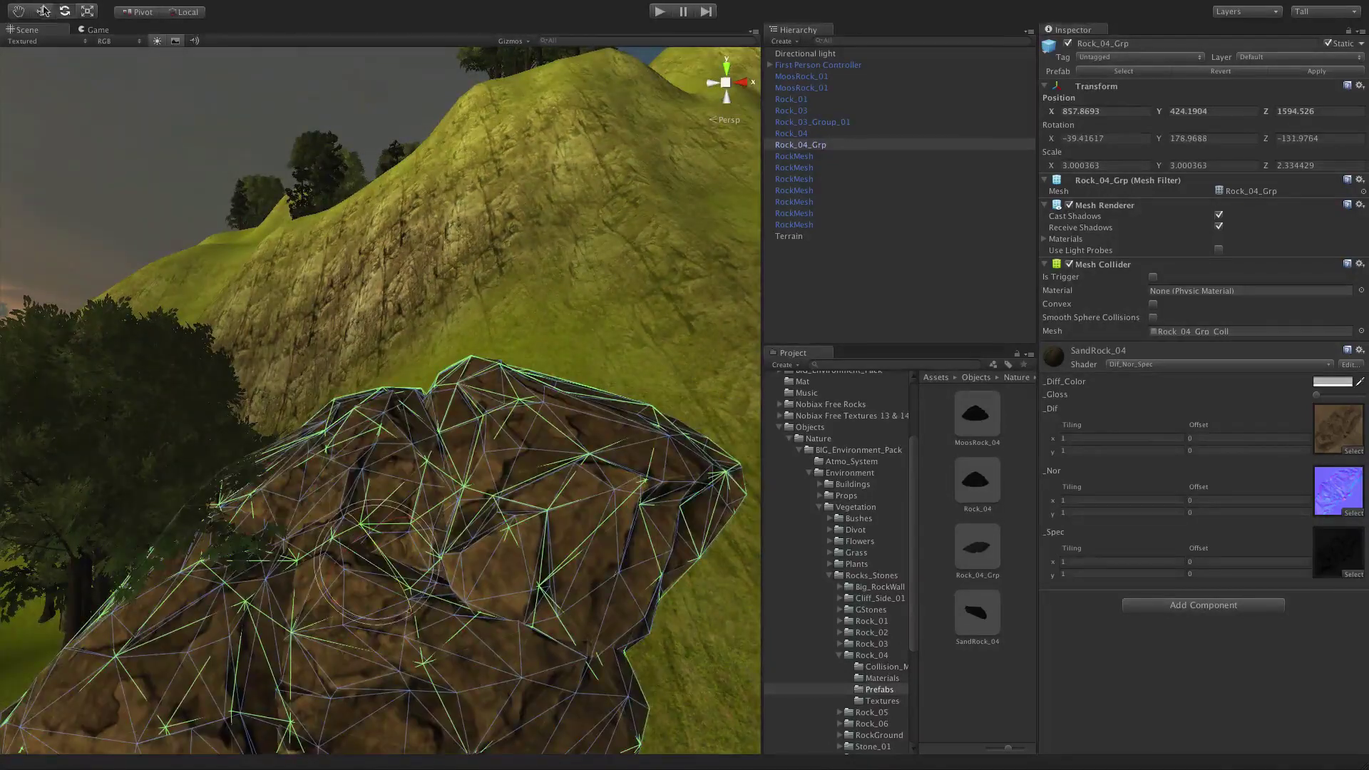
key("w")
left_click_drag(380, 503, 542, 428)
right_click(813, 143)
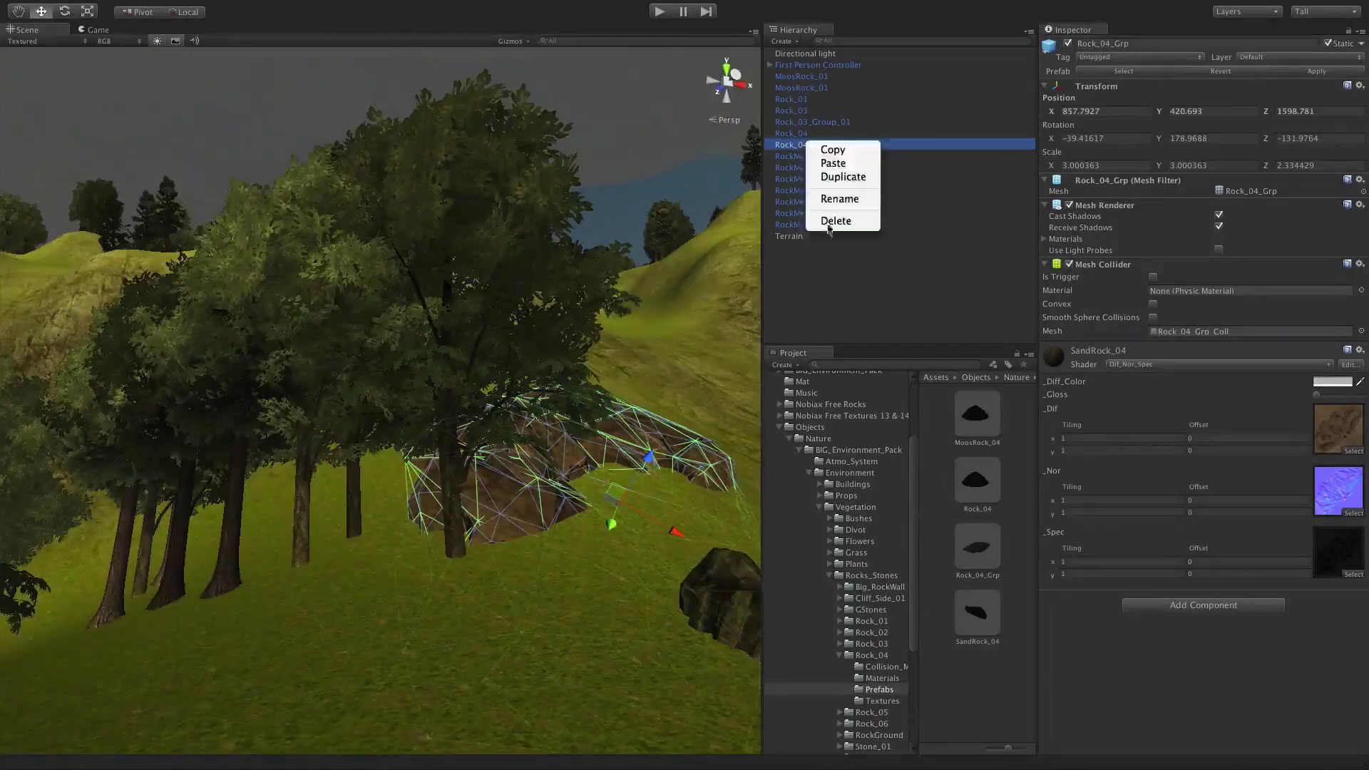
left_click(827, 221)
Step: Place the Rock_06 prefab beside the trees at the foot of the hill and scale it to about 4.25 × 4.7 × 4.84
left_click_drag(980, 488, 421, 607)
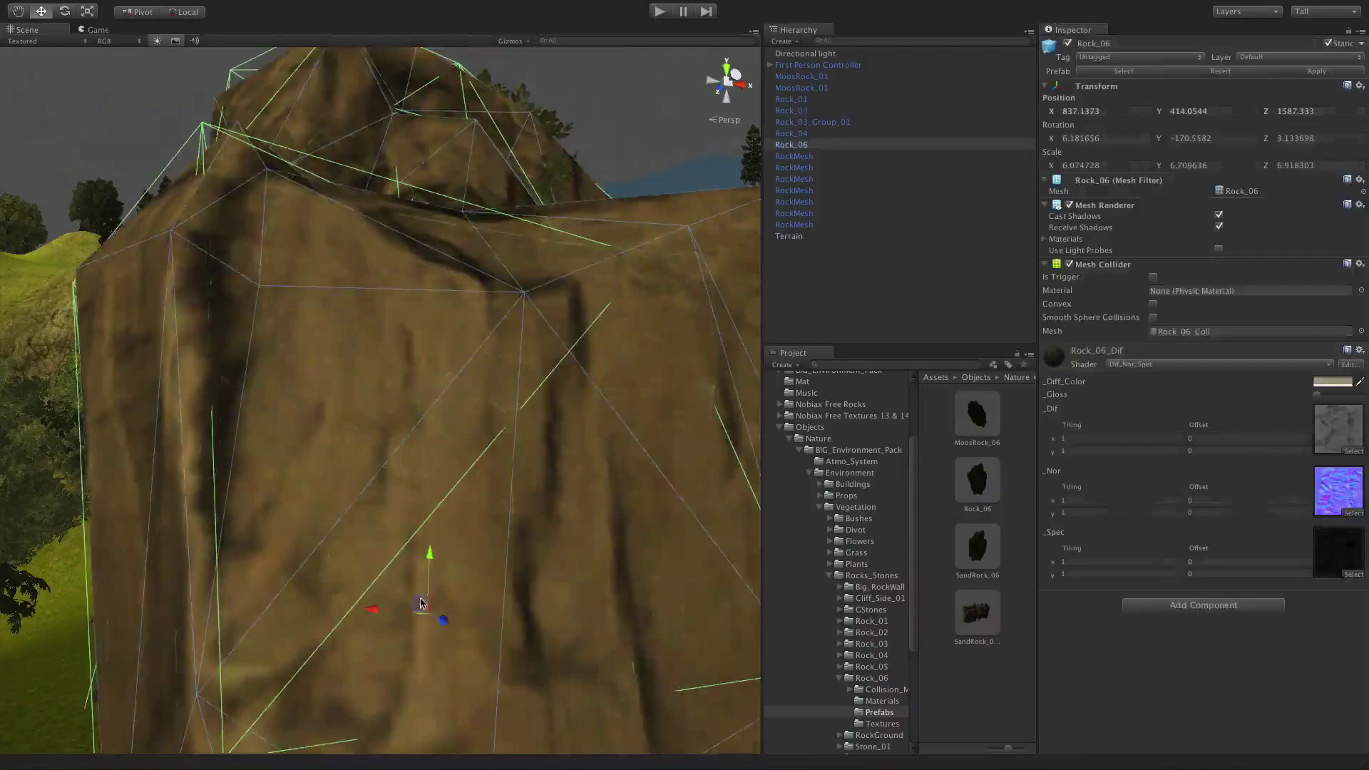
scroll(399, 428, "down", 10)
left_click_drag(385, 314, 264, 349, "alt")
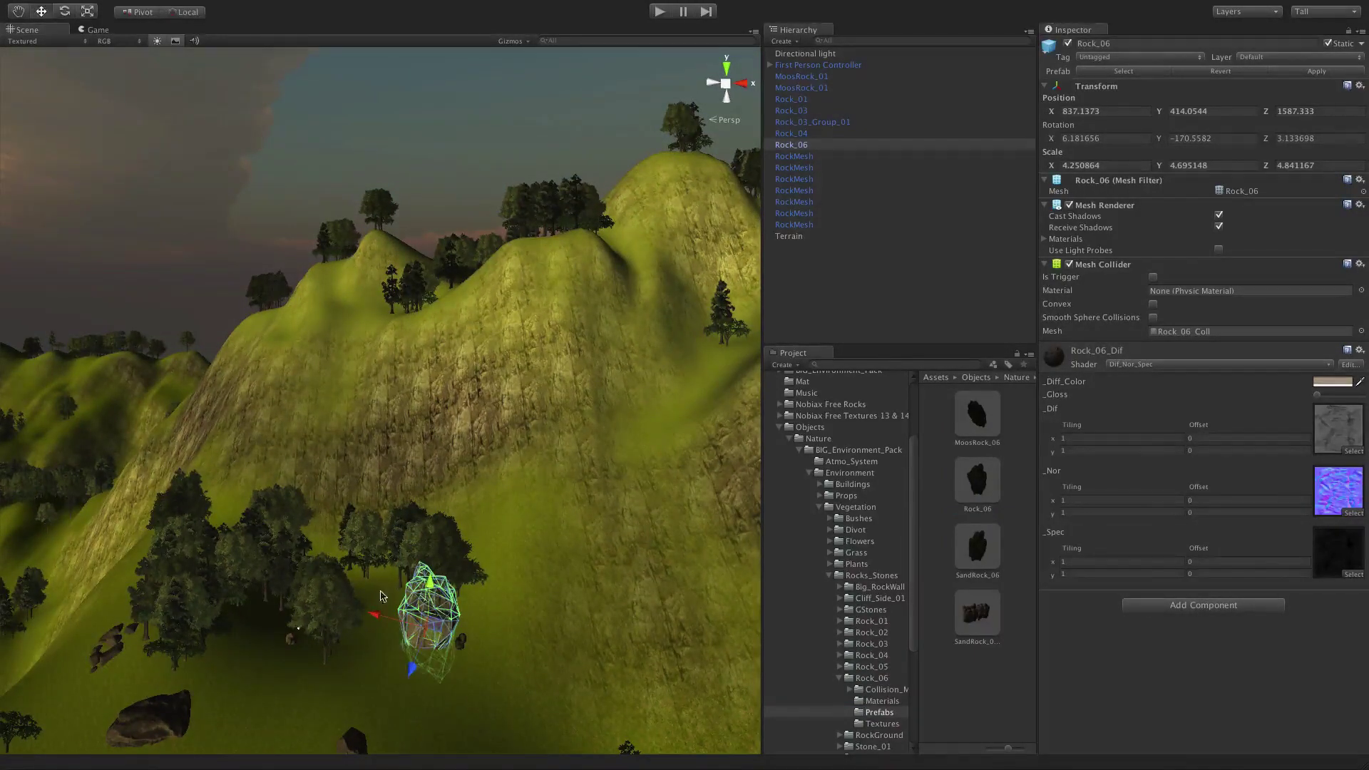
left_click_drag(380, 597, 285, 563, "alt")
scroll(342, 528, "down", 8)
left_click_drag(399, 500, 542, 428, "alt")
key("f")
Step: Delete the unwanted trial object and place two Stone_01 prefabs on the grass
right_click(825, 238)
left_click(841, 307)
left_click_drag(984, 553, 432, 385)
left_click_drag(432, 357, 634, 350, "alt")
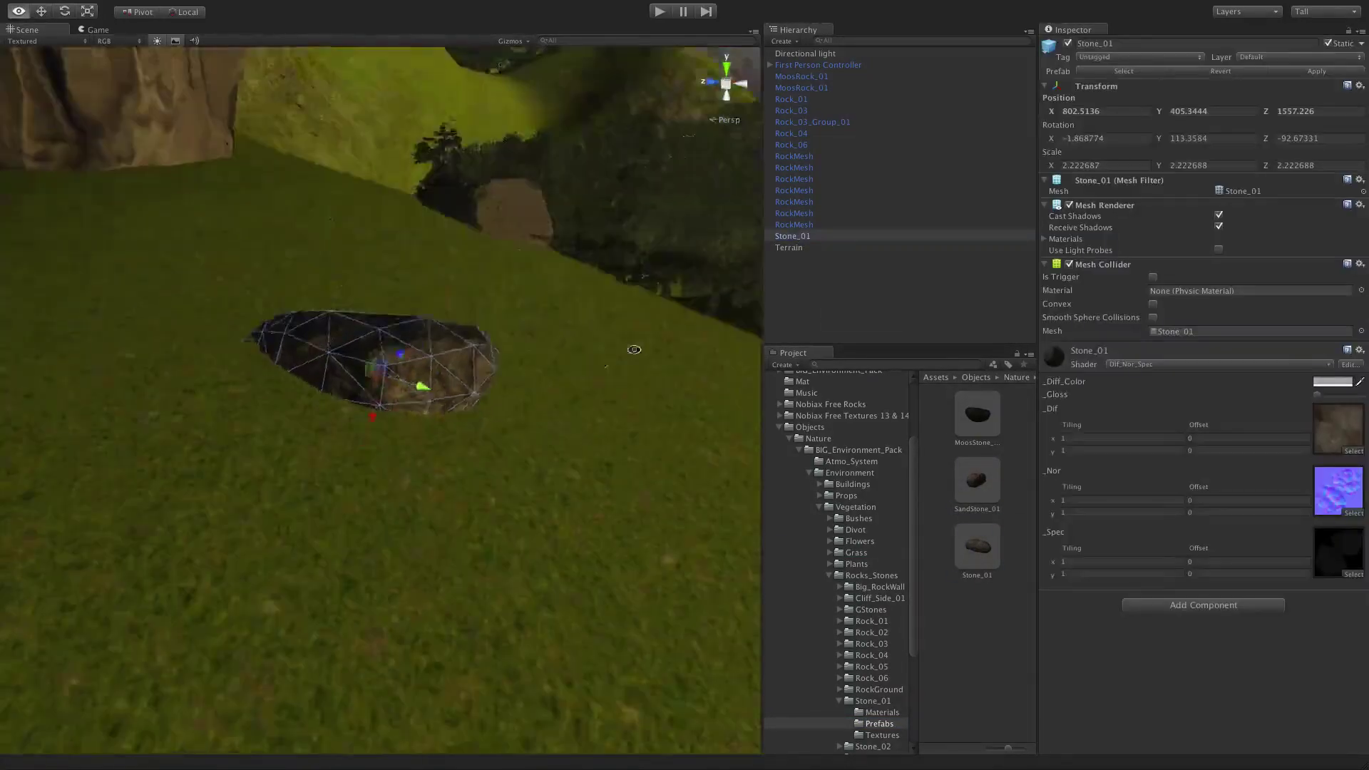
scroll(634, 350, "down", 6)
left_click_drag(444, 572, 442, 578)
key("f")
left_click_drag(445, 464, 539, 485, "alt")
Step: Place two Stone_03 prefabs on the terrain between the trees
left_click(840, 701)
left_click(841, 663)
left_click(879, 696)
scroll(619, 562, "down", 3)
left_click_drag(619, 562, 549, 663, "alt")
left_click_drag(977, 415, 797, 458)
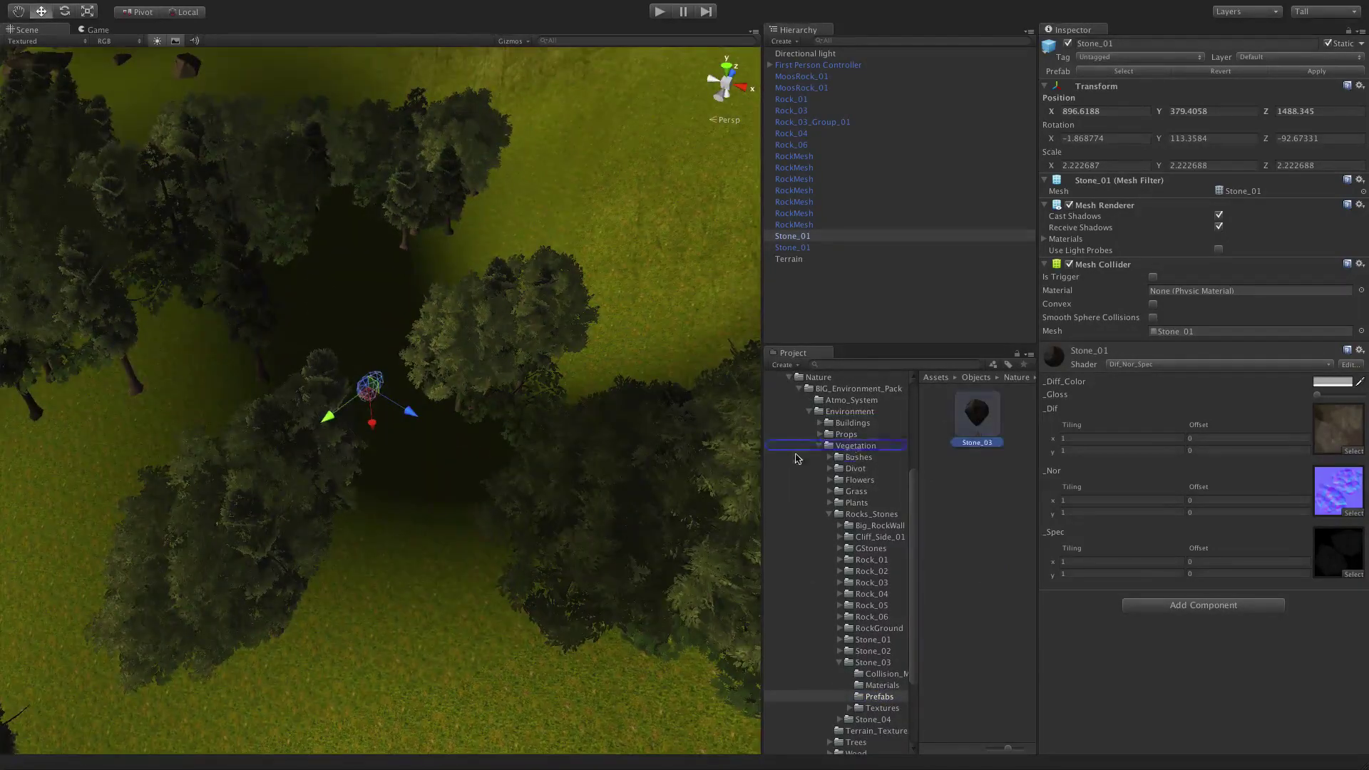
left_click_drag(974, 408, 37, 496)
key("f")
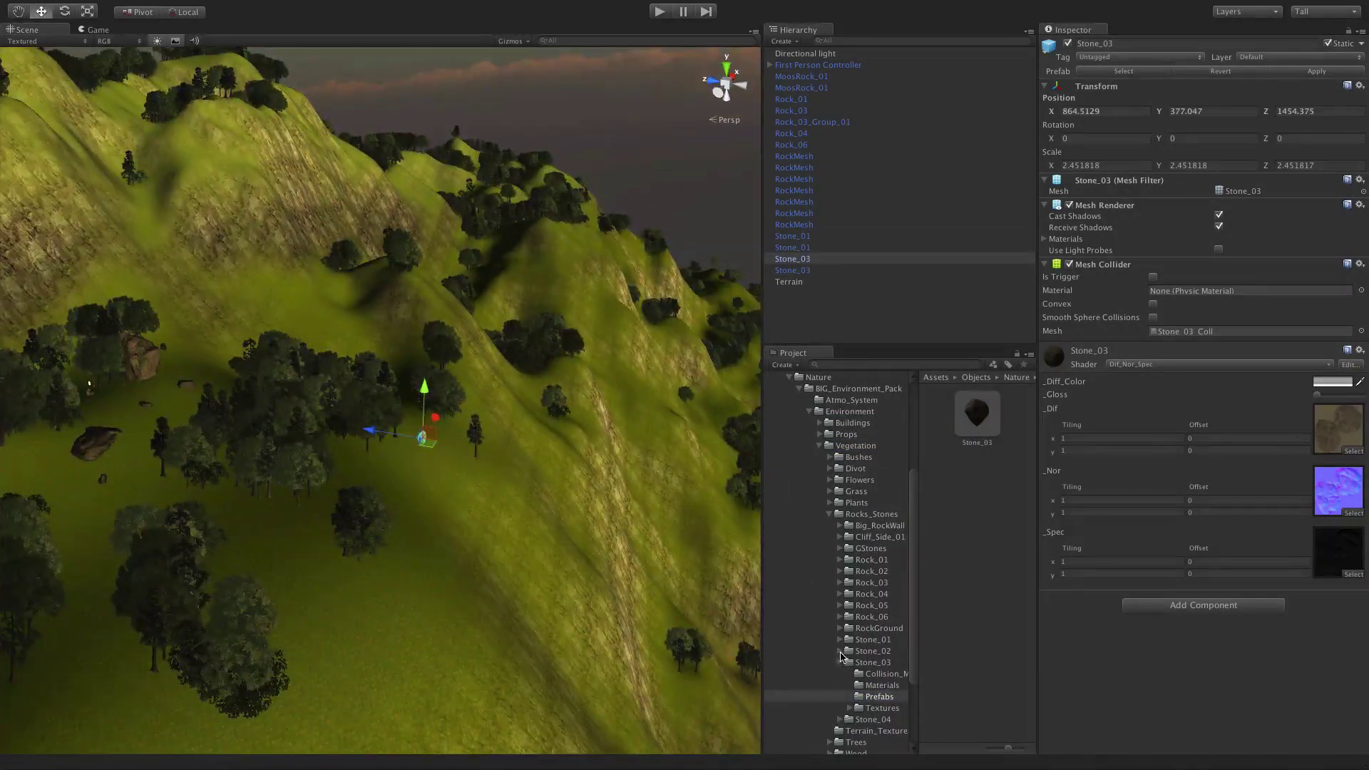
Step: Scatter two Stone_02 and two Stone_04 prefabs across the grass around the forest
left_click_drag(249, 560, 246, 555)
key("f")
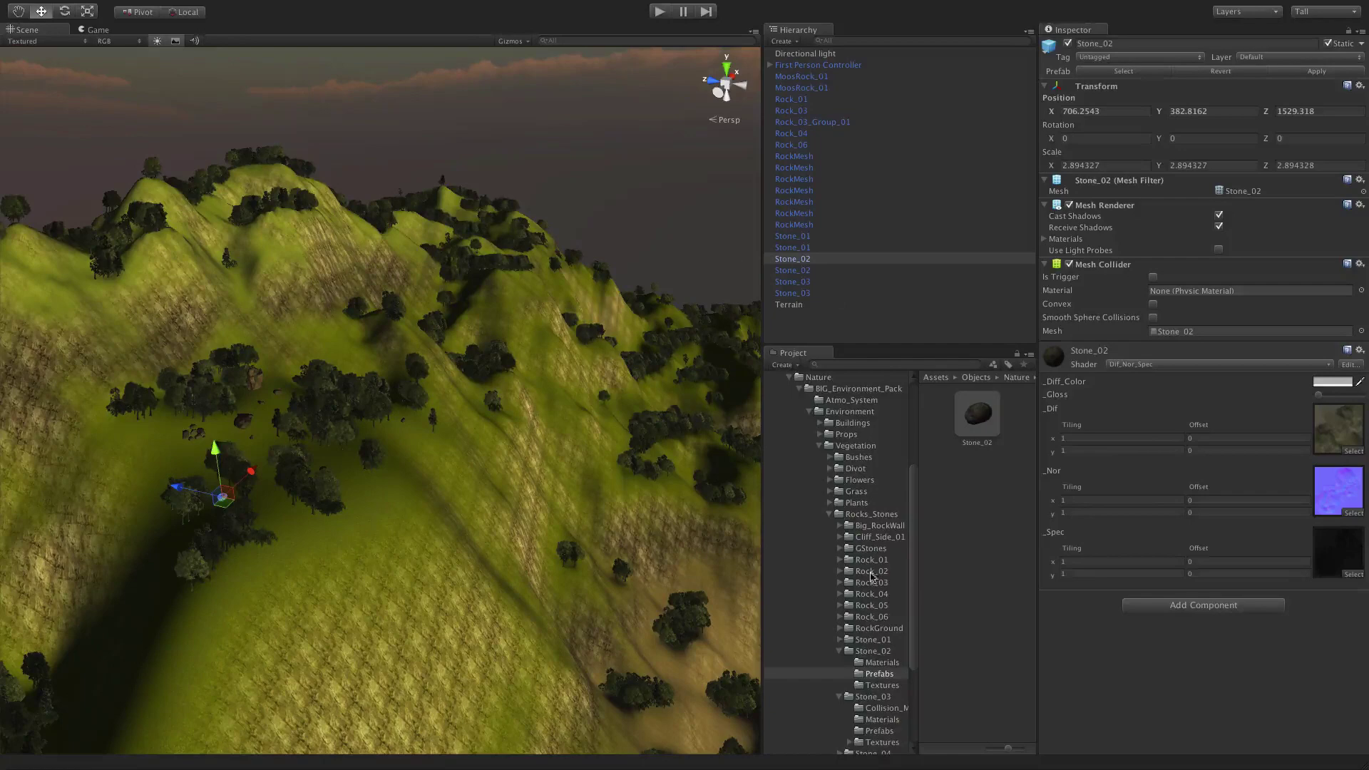
key("f")
left_click_drag(456, 321, 299, 371, "alt")
left_click_drag(974, 414, 42, 624)
Step: Place the Rock1B and Rock1D prefabs from the Rocks and Boulders 2 package on the grass
left_click(829, 515)
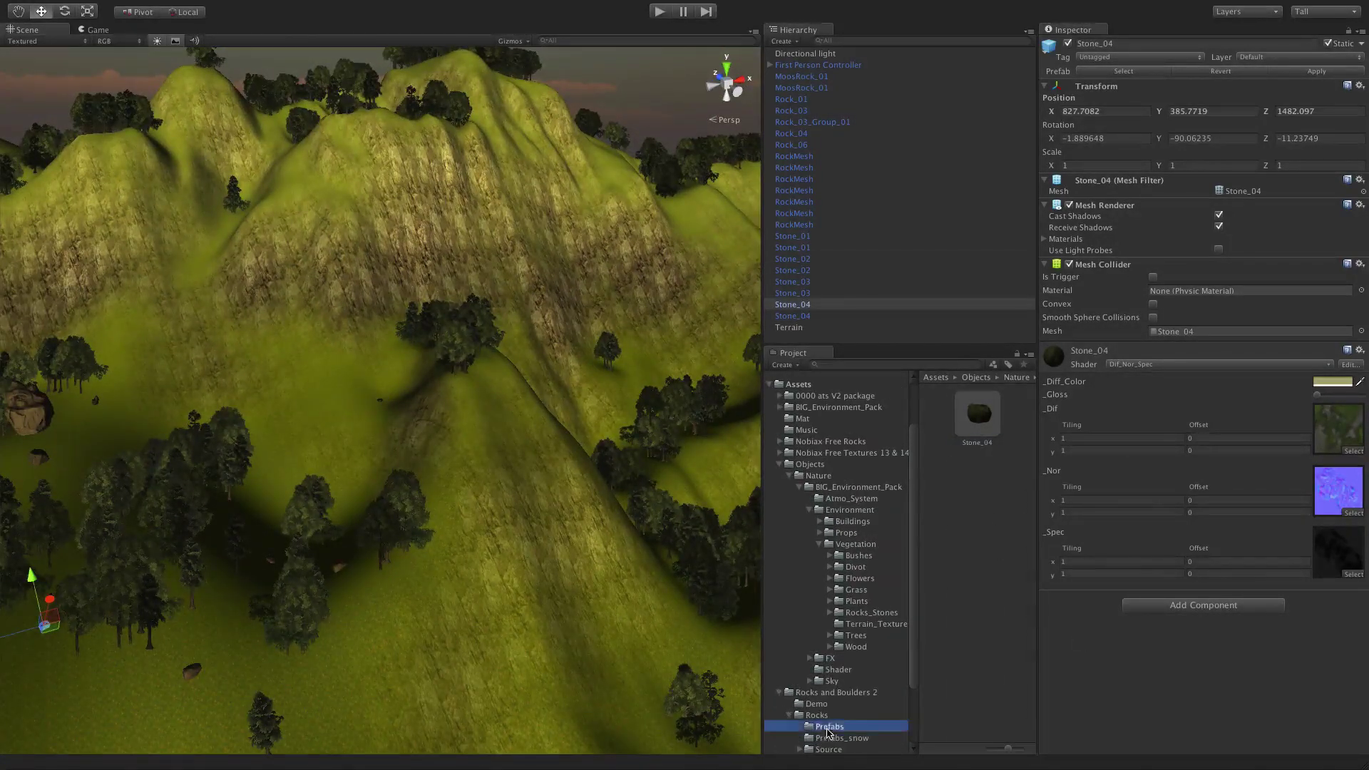
key("f")
left_click_drag(232, 614, 371, 571)
scroll(287, 614, "down", 8)
left_click_drag(972, 616, 337, 530)
left_click_drag(338, 531, 286, 599, "alt")
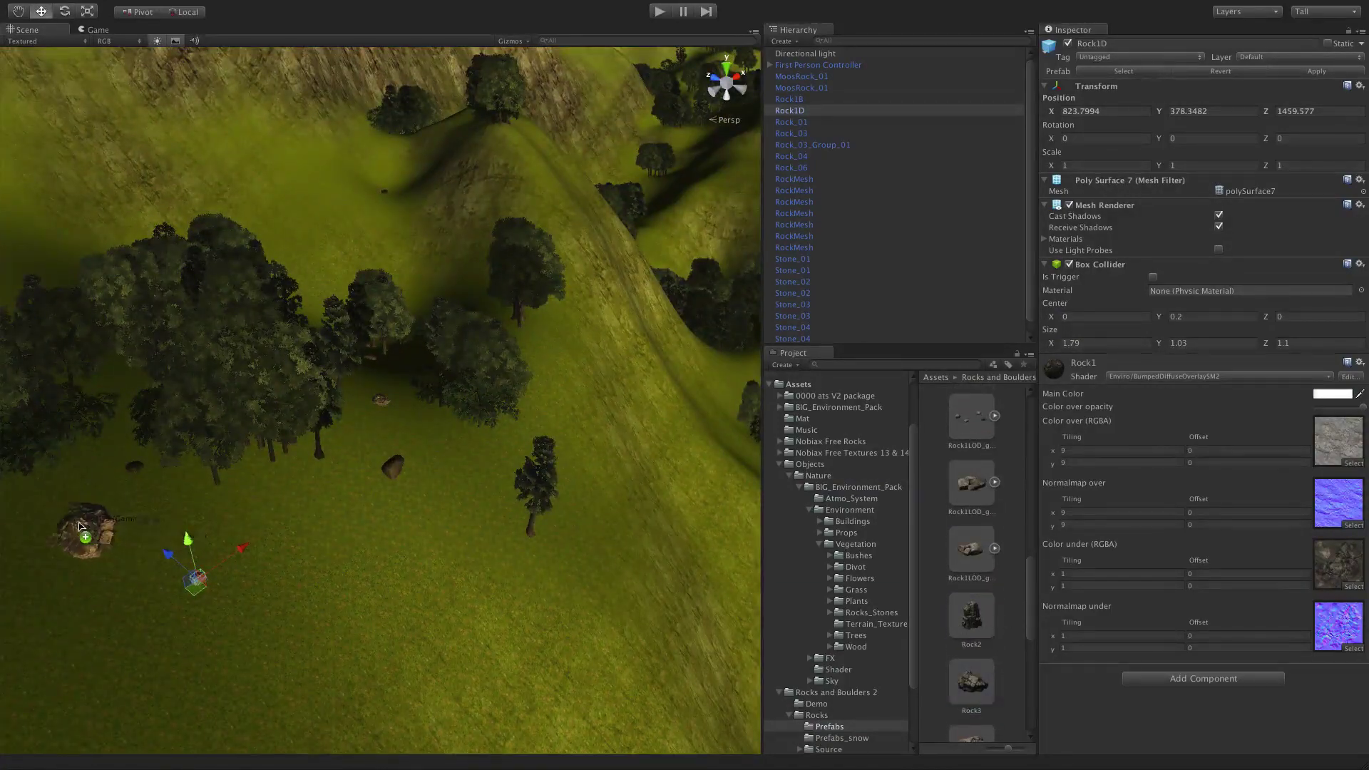
Step: Place the Rock3 prefab from the Rocks and Boulders 2 package on the grass near the trees
left_click_drag(80, 527, 80, 528)
left_click_drag(143, 499, 299, 485, "alt")
key("f")
left_click(381, 321)
key("f")
left_click_drag(357, 328, 121, 282, "alt")
Step: Try out the Rock2 prefab in the clearing and delete it again
left_click_drag(972, 615, 406, 458)
right_click(831, 123)
left_click(856, 189)
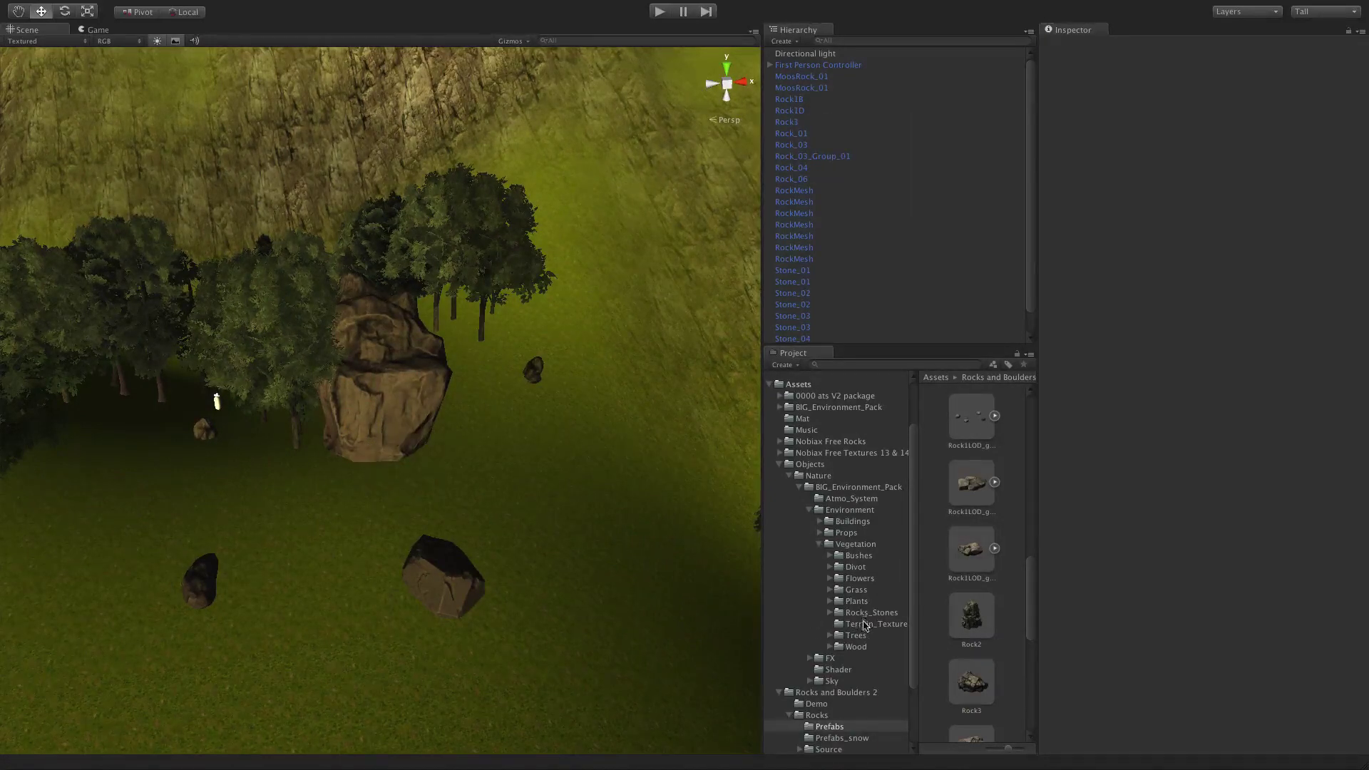
Step: Try out the Rock_02 prefab as a boulder next to the large Rock_06 and delete it again
left_click(838, 613)
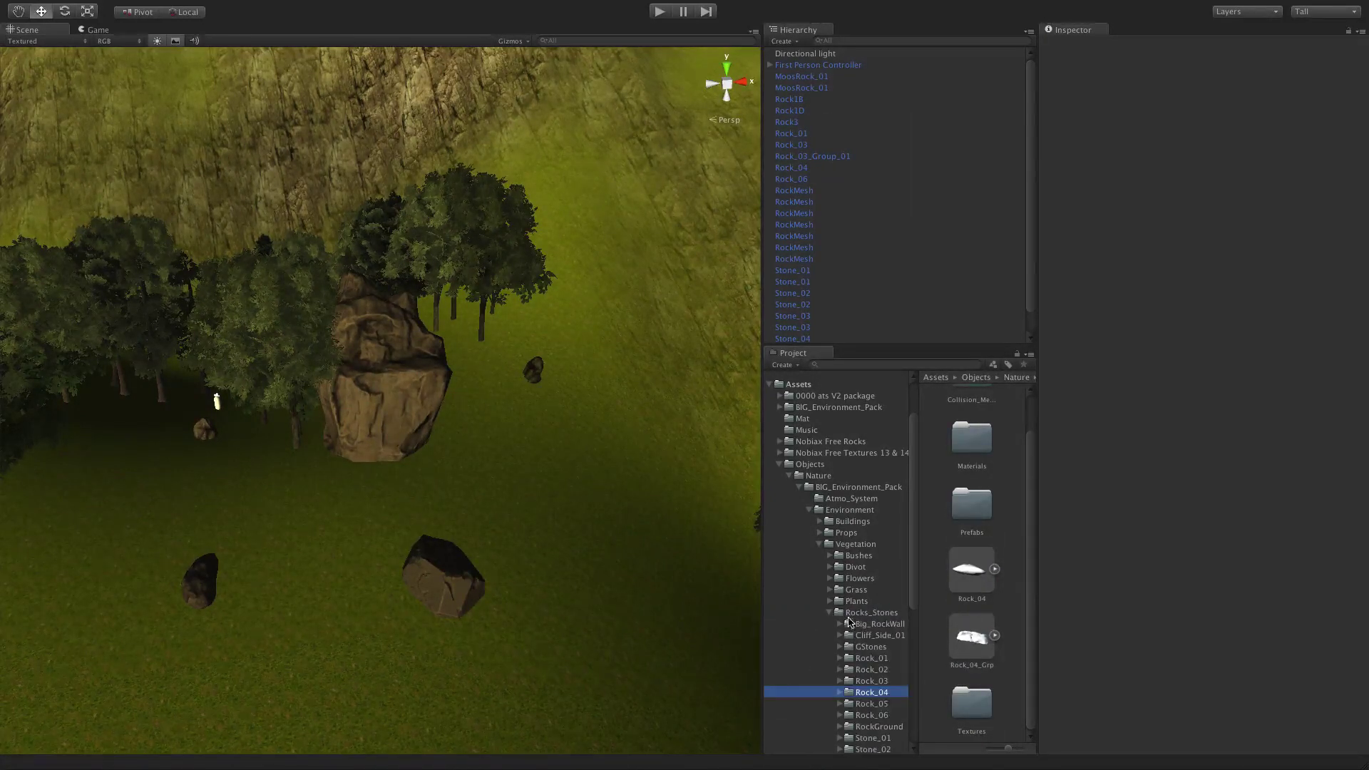
left_click(871, 669)
double_click(974, 549)
left_click_drag(959, 553, 663, 328)
right_click(797, 145)
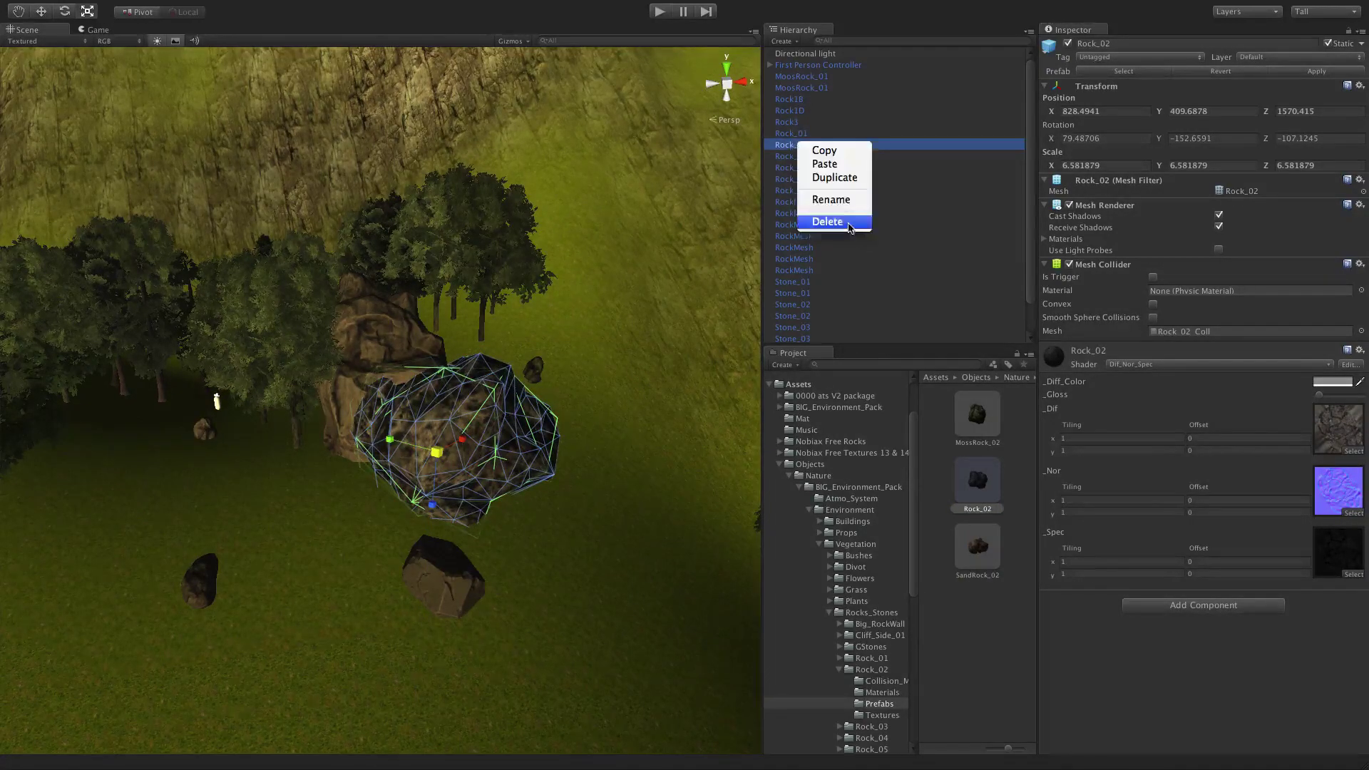
left_click(831, 220)
Step: Add a second Rock_06 next to the first one, tilted onto its side and sunk into the ground
left_click(437, 434)
left_click(410, 398)
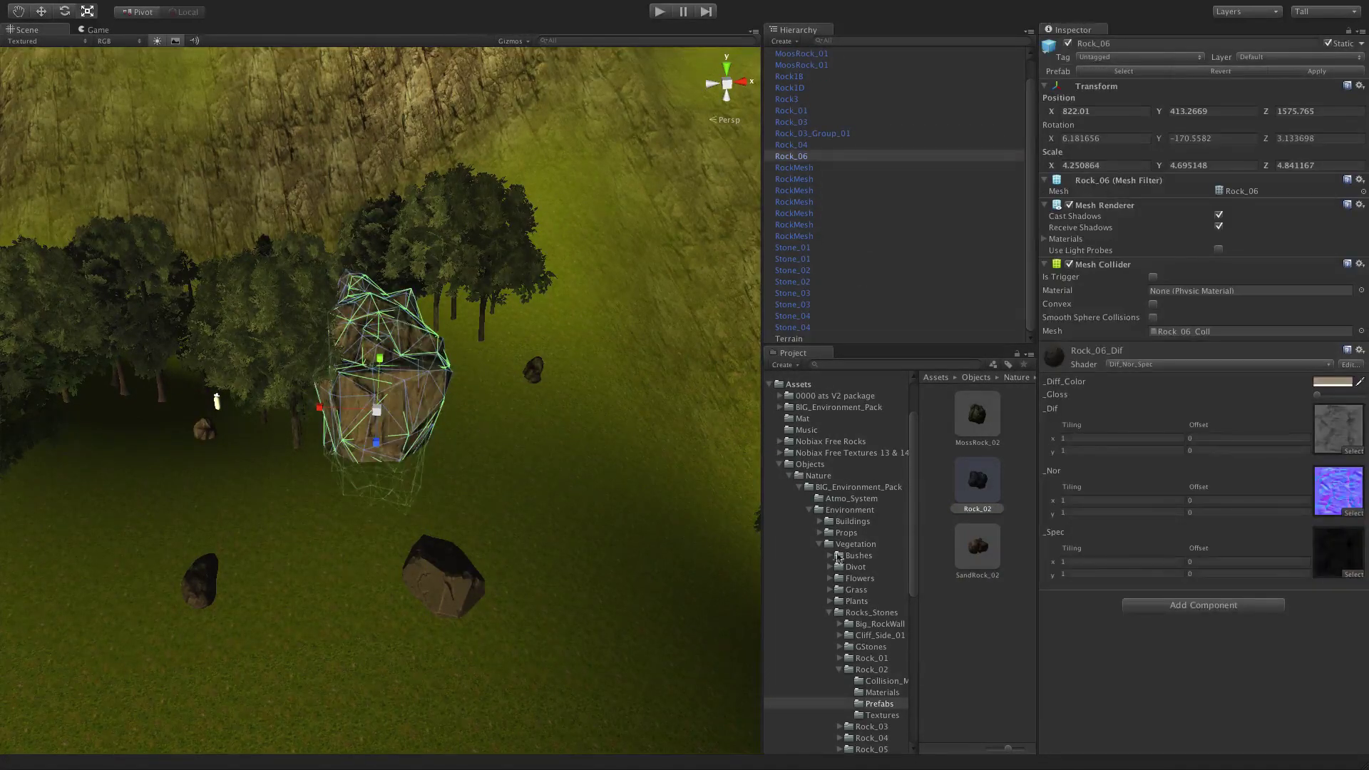
left_click(831, 613)
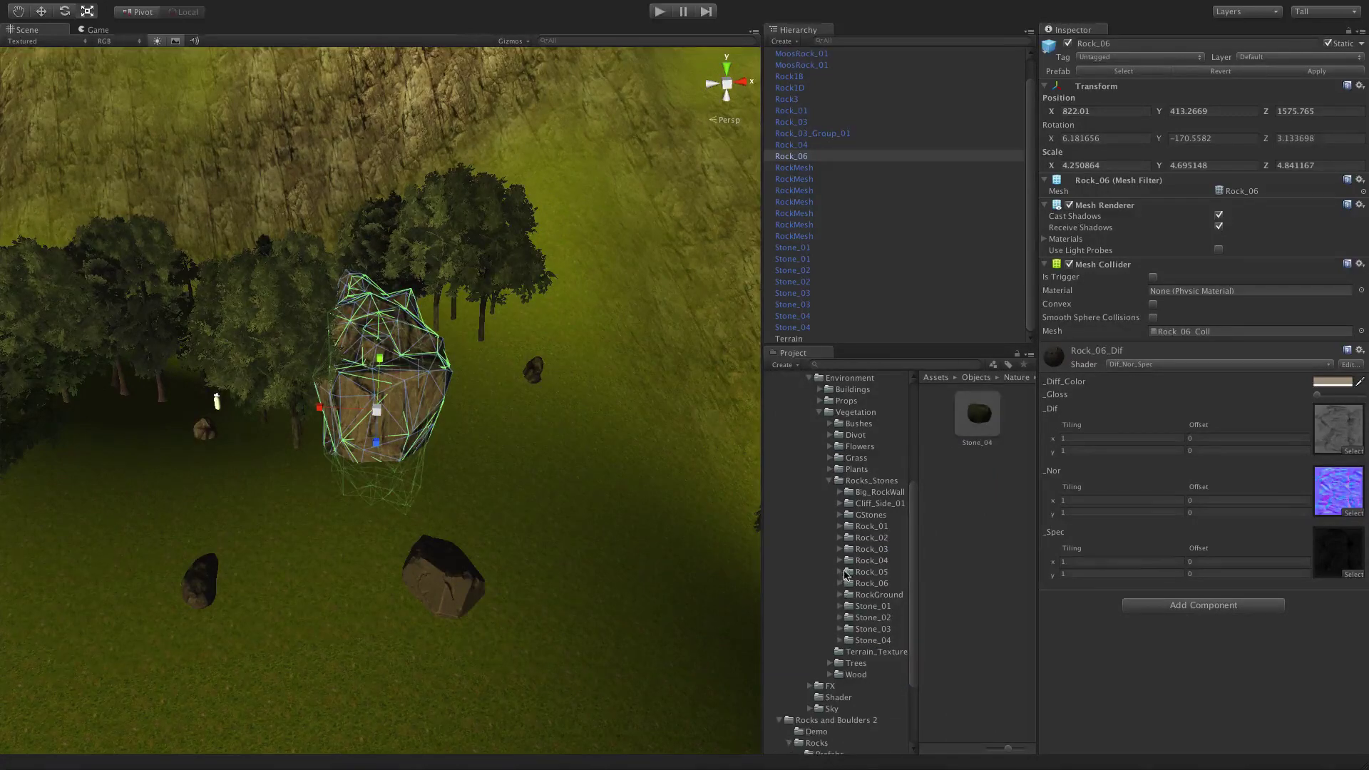
left_click_drag(974, 429, 378, 488)
left_click(42, 13)
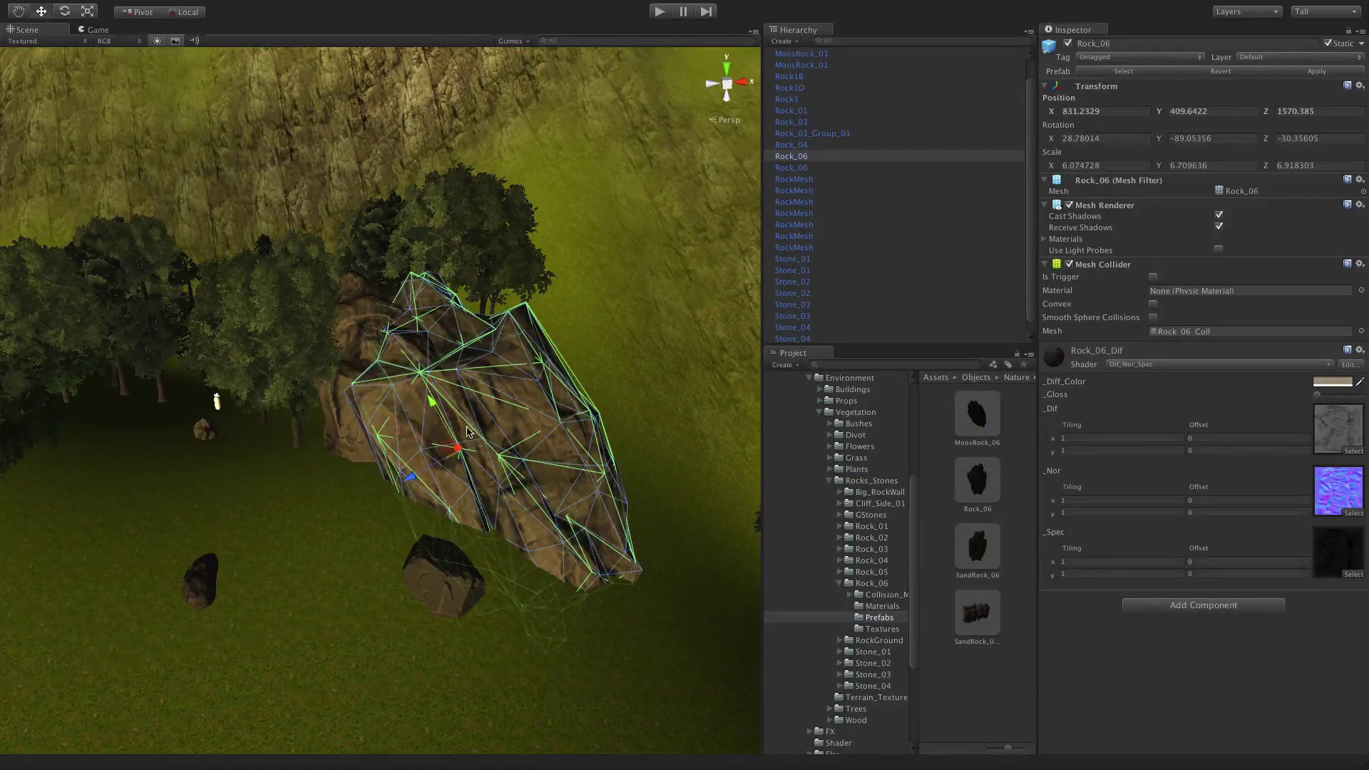
left_click_drag(430, 401, 448, 428)
left_click_drag(499, 329, 742, 300, "alt")
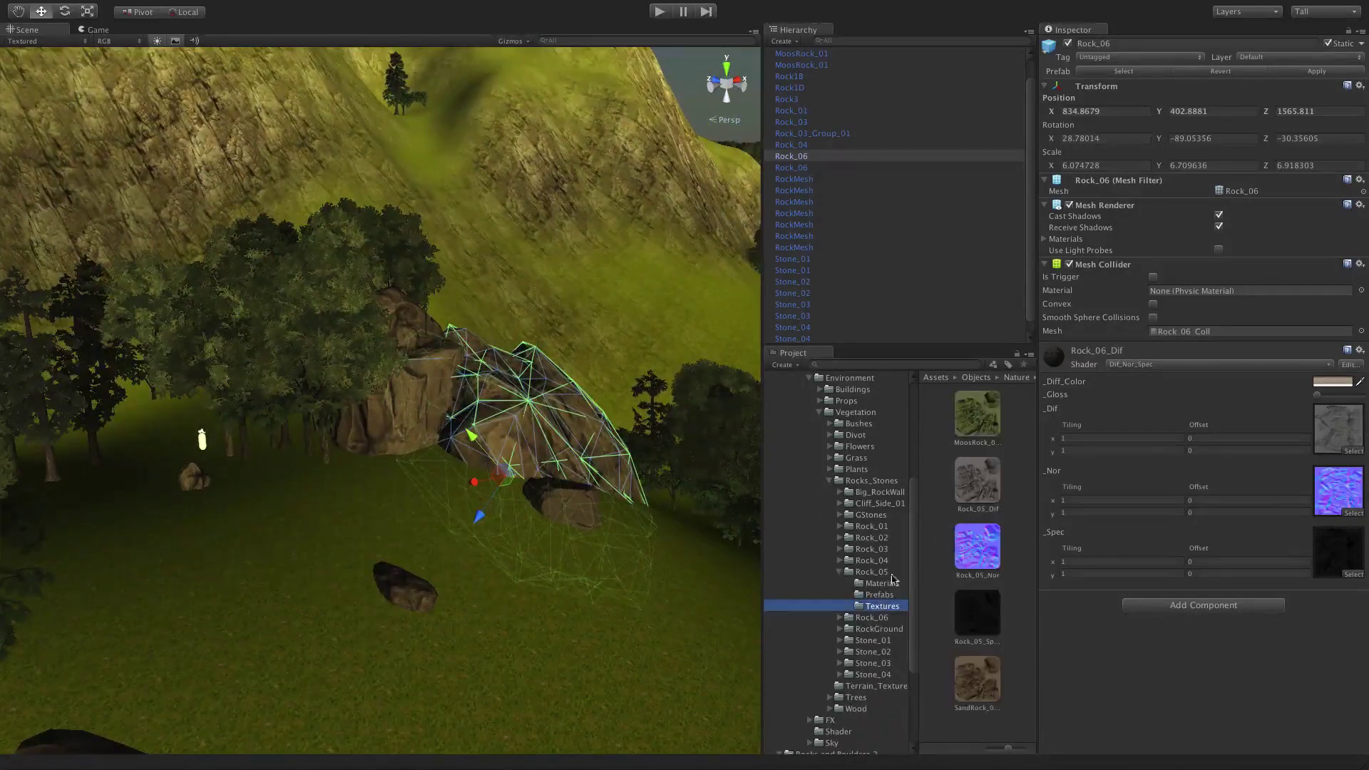
Step: Place the Rock_05 prefab against the large Rock_06 formation and briefly playtest the scene
left_click_drag(429, 452, 429, 453)
left_click_drag(428, 428, 12, 394, "alt")
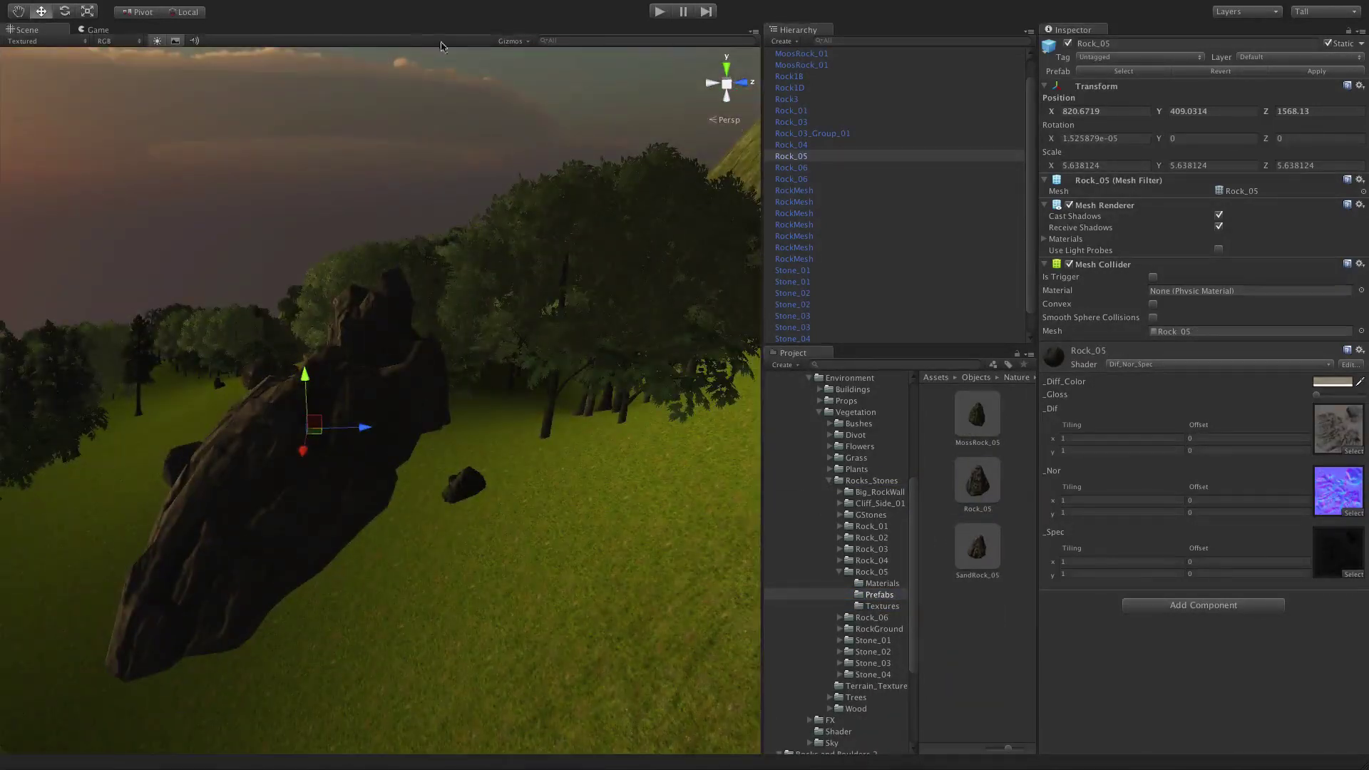
left_click(659, 12)
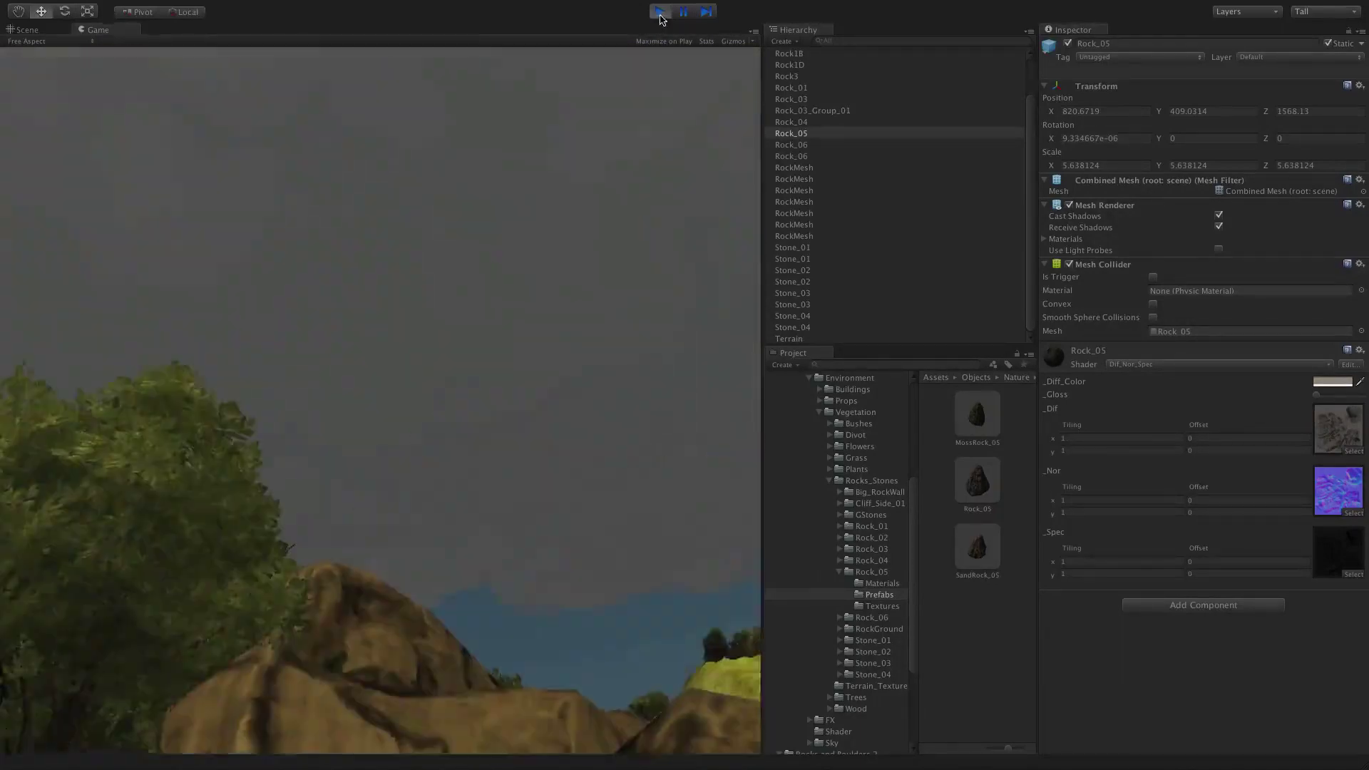
key("ctrl+p")
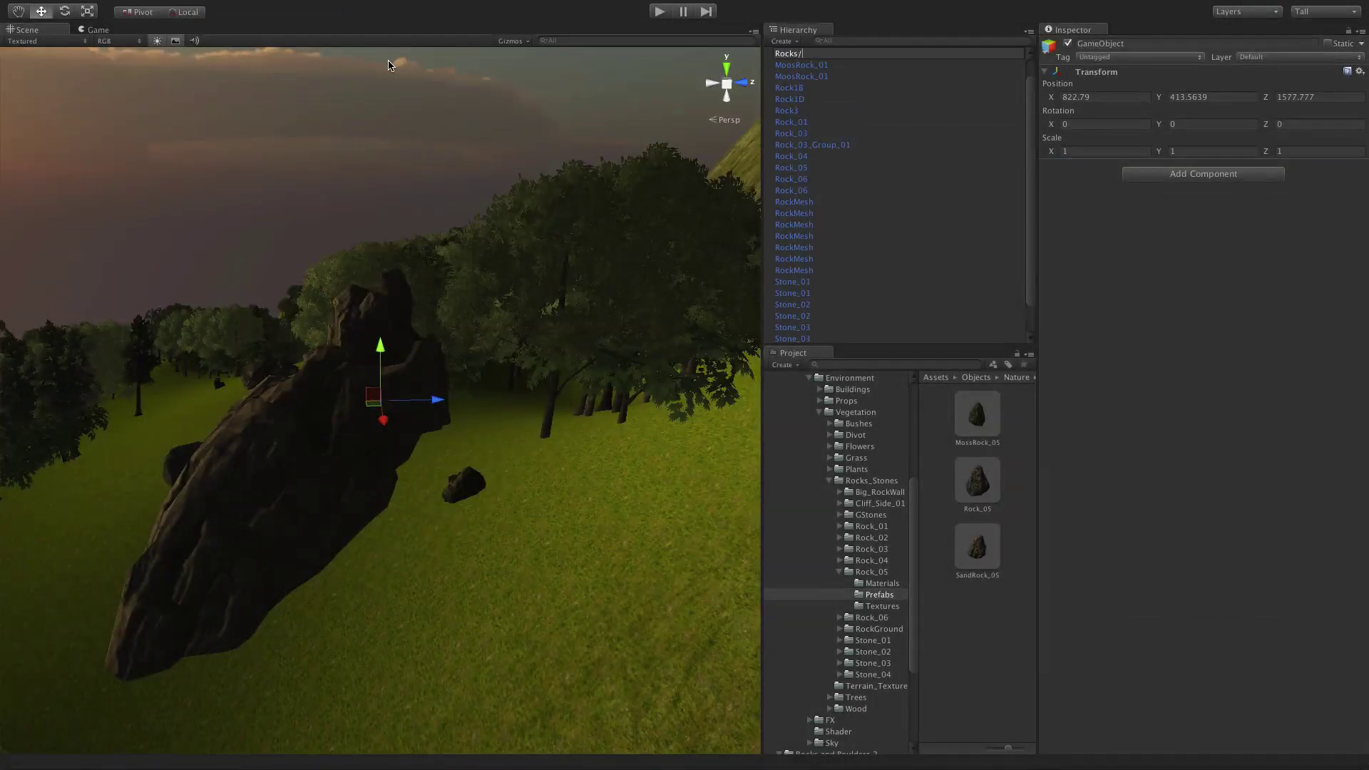
Step: Group all the rock and stone objects under a new empty object named Rocks/Stones
left_click(809, 260)
scroll(807, 189, "up", 2)
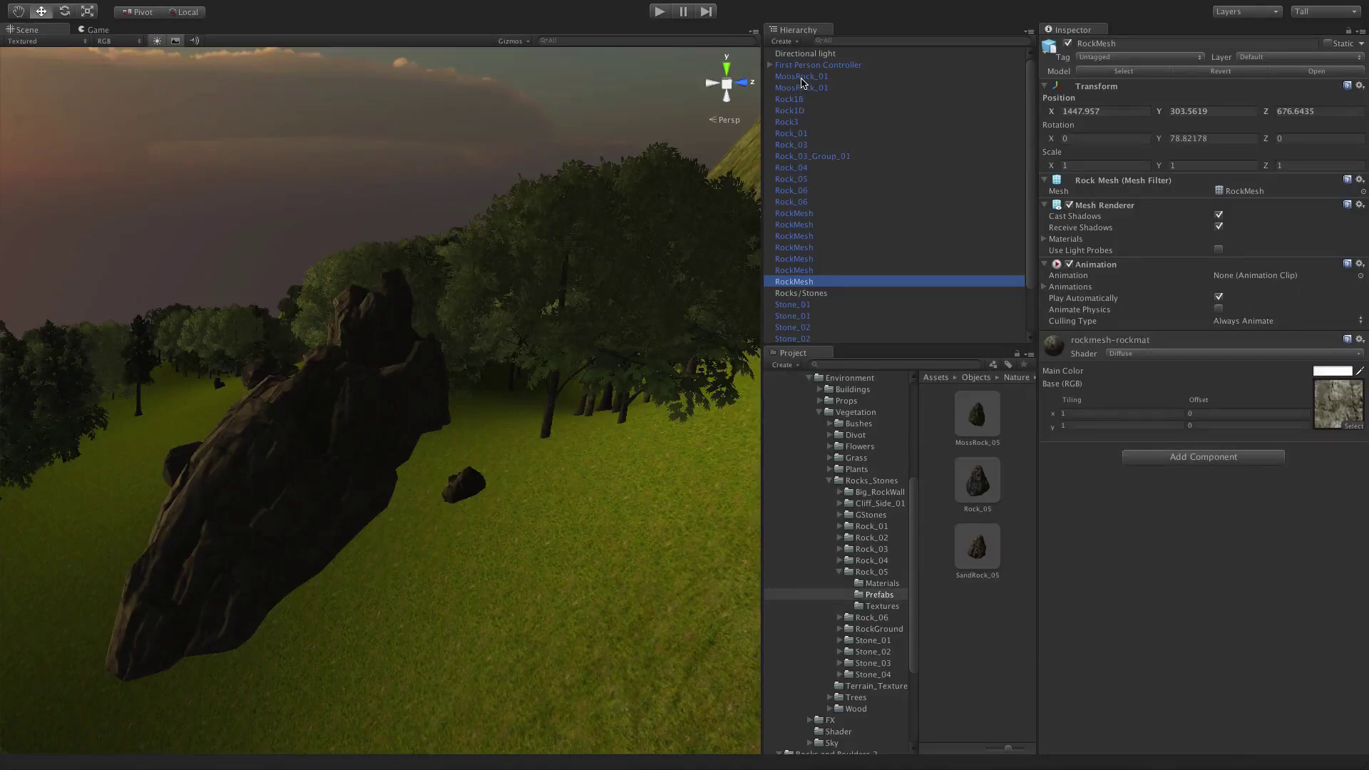
left_click(802, 79, "shift")
left_click_drag(802, 79, 796, 292)
left_click(795, 90)
left_click(790, 167, "shift")
left_click_drag(790, 168, 793, 77)
left_click(771, 77)
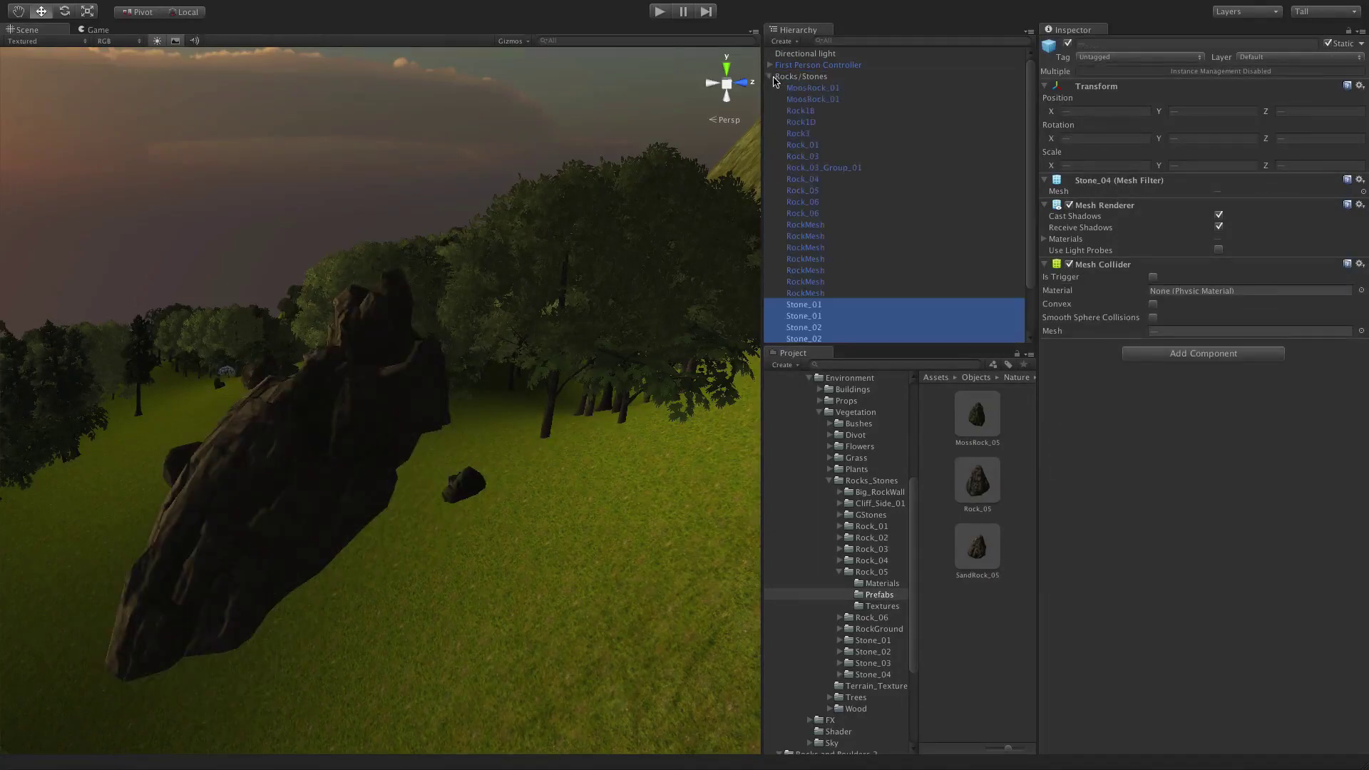
left_click(795, 77)
Step: Move the First Person Controller down onto the grass beside the large boulder and briefly playtest the scene
left_click_drag(492, 269, 670, 356, "alt")
left_click(813, 65)
left_click_drag(219, 374, 69, 438)
key("f")
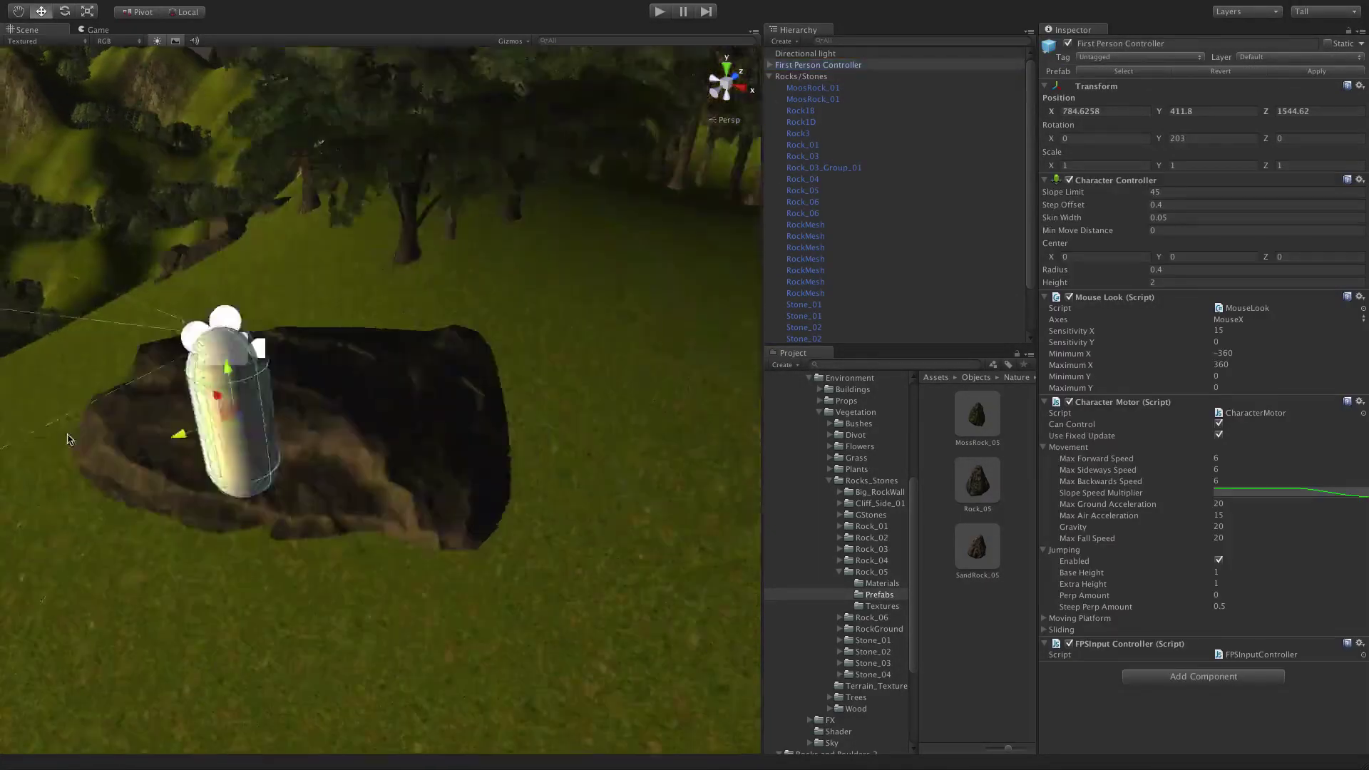
scroll(374, 361, "down", 5)
left_click(659, 11)
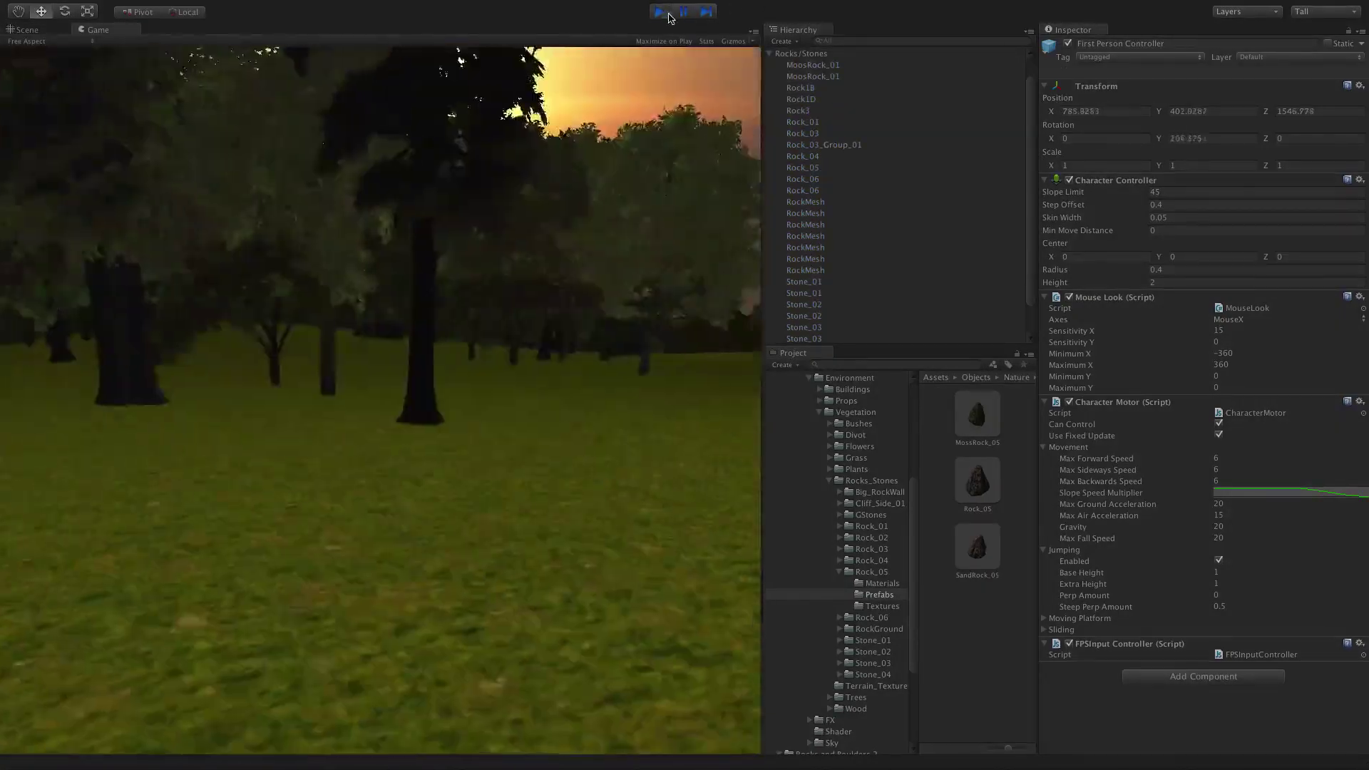
left_click(663, 12)
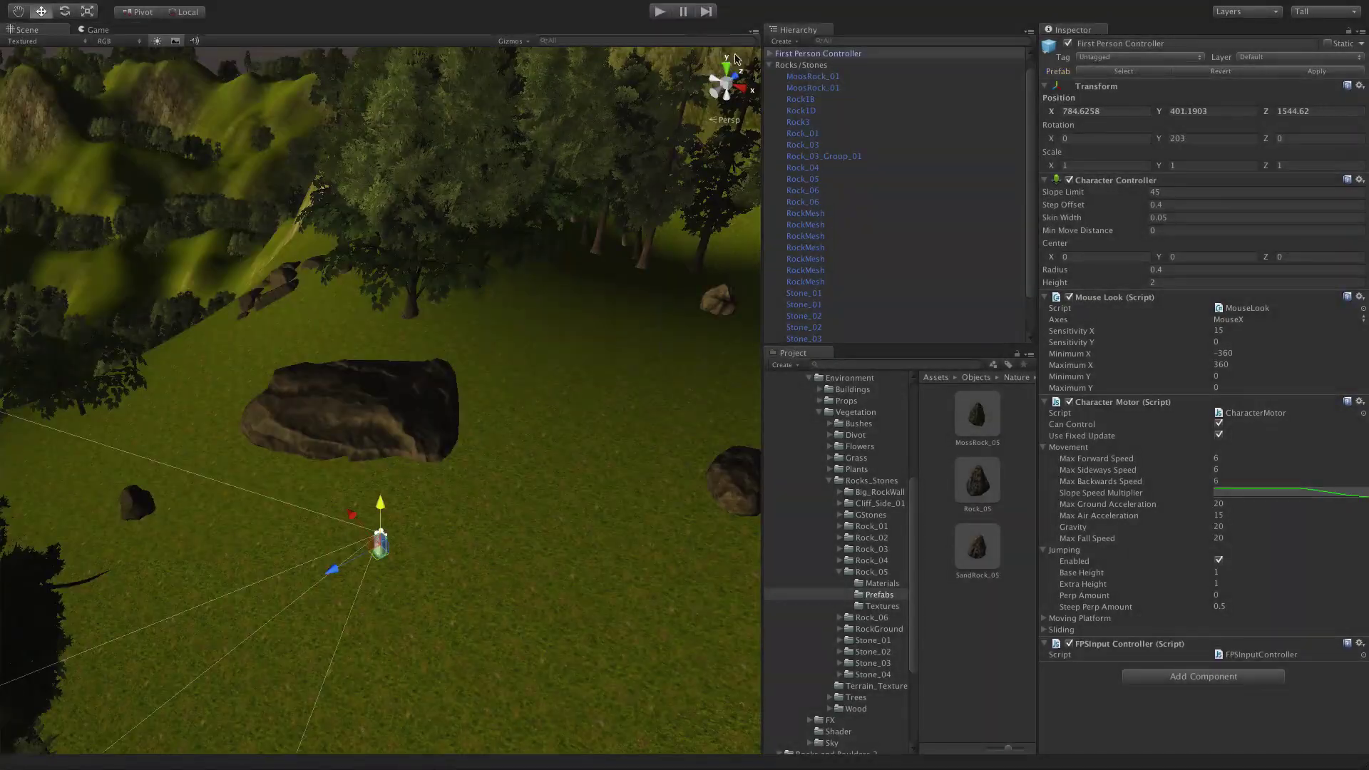
Step: Paint the Grass detail onto the terrain around the boulders and trees
left_click(790, 87)
left_click(1241, 180)
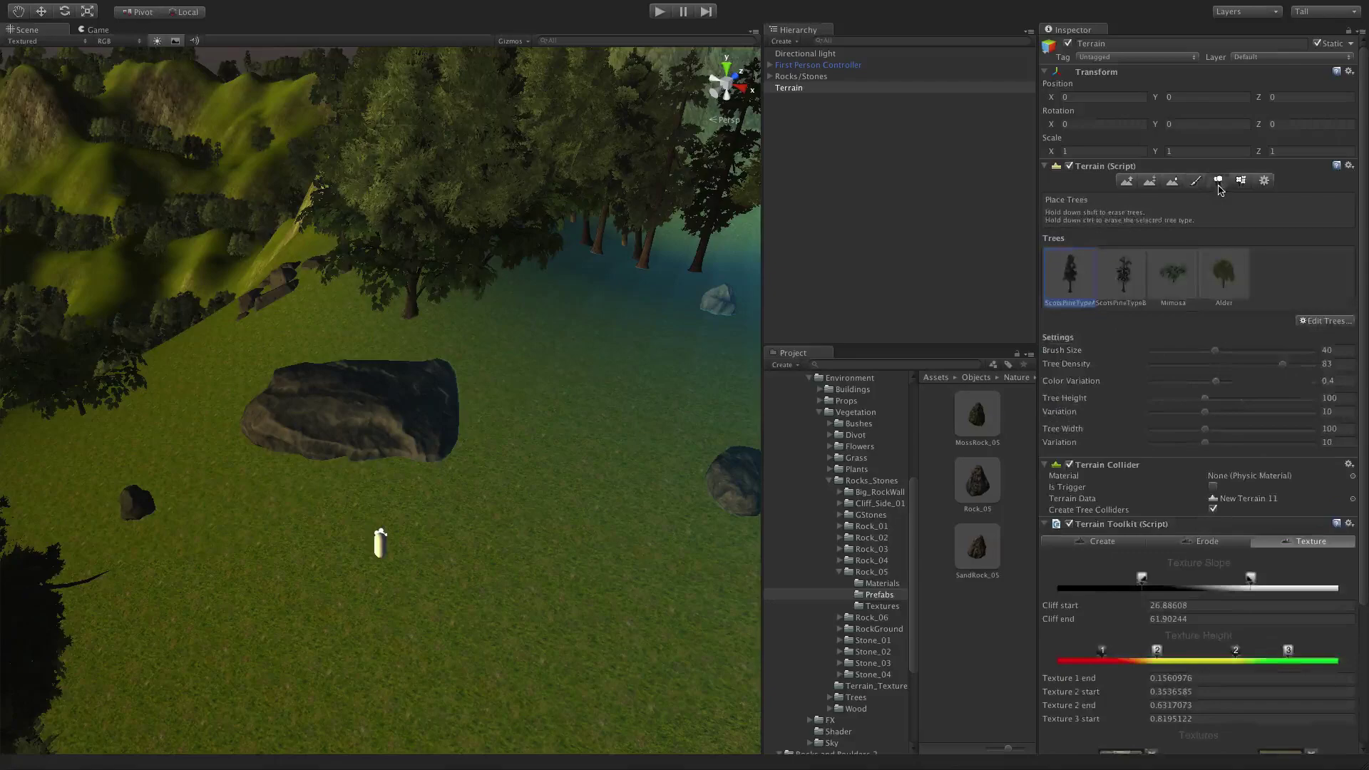
mouse_move(456, 599)
left_mouse_down()
mouse_move(446, 578)
mouse_move(154, 531)
left_mouse_up()
scroll(399, 528, "down", 10)
mouse_move(556, 517)
left_mouse_down("alt")
mouse_move(348, 405)
mouse_move(239, 449)
mouse_move(820, 510)
mouse_move(810, 492)
left_mouse_up("alt")
left_click_drag(646, 397, 469, 175, "alt")
scroll(139, 225, "down", 10)
left_click_drag(207, 342, 321, 421, "alt")
scroll(342, 417, "up", 4)
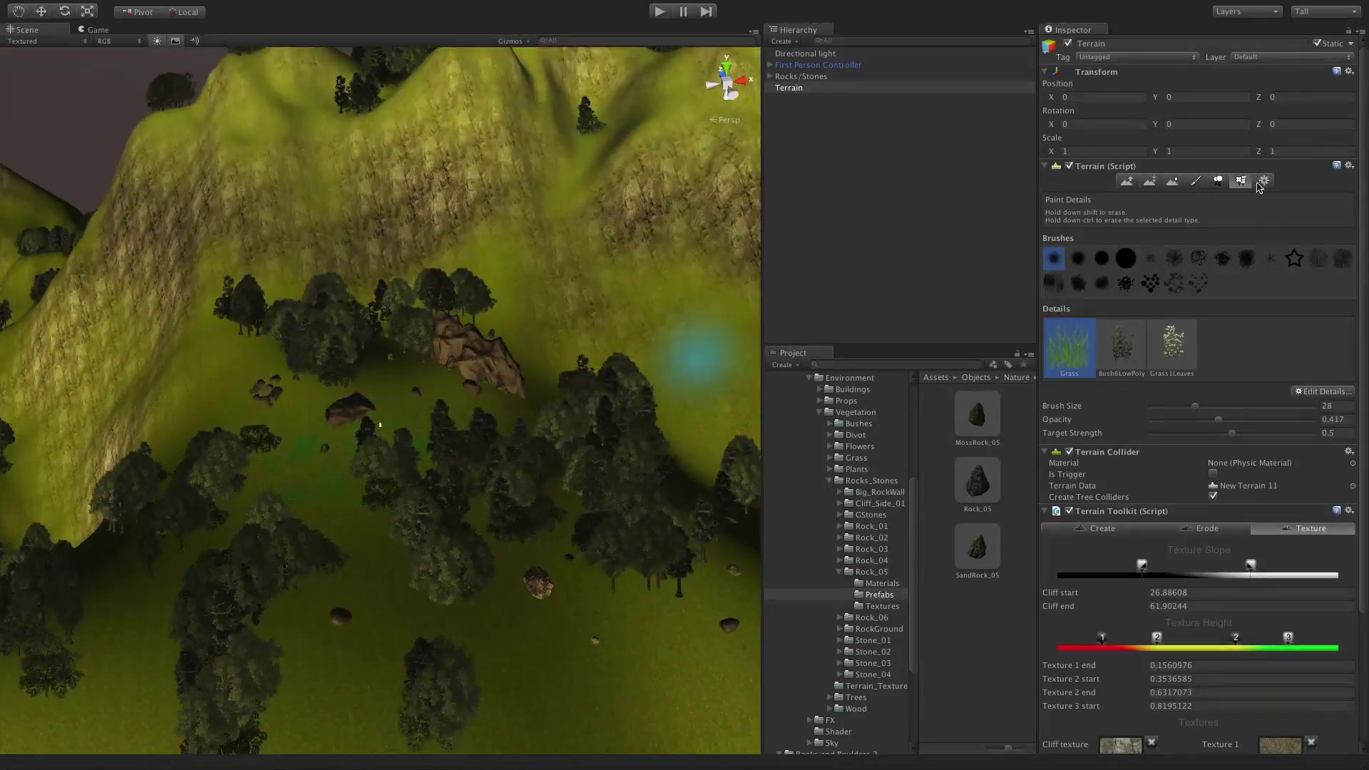
Step: Set the detail brush size to 61 and paint grass over the ground between the trees
left_click(1263, 182)
left_click(1135, 184)
left_click(1241, 182)
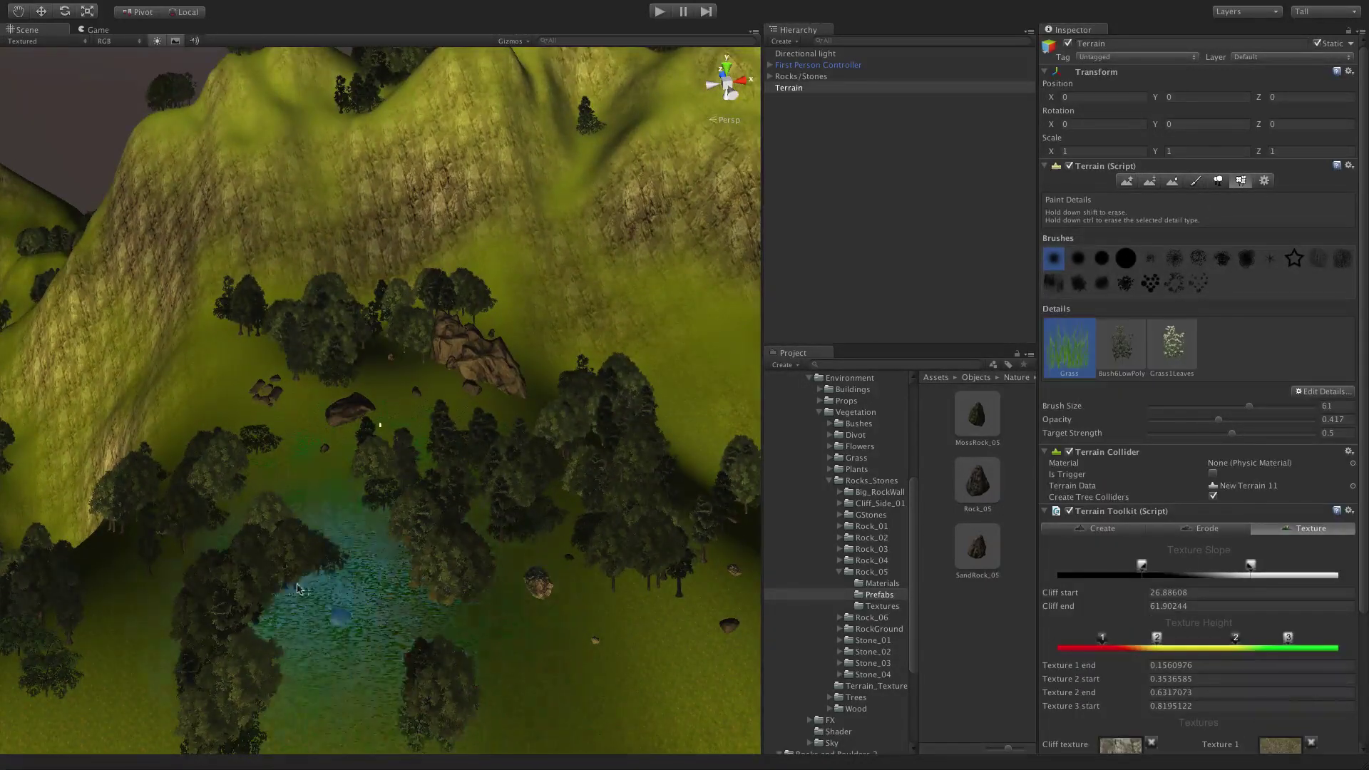
Step: Set the detail brush size to 13 and choose the large solid round brush for painting grass
left_click_drag(510, 560, 546, 385, "alt")
left_click_drag(1249, 406, 1171, 405)
left_click(1126, 259)
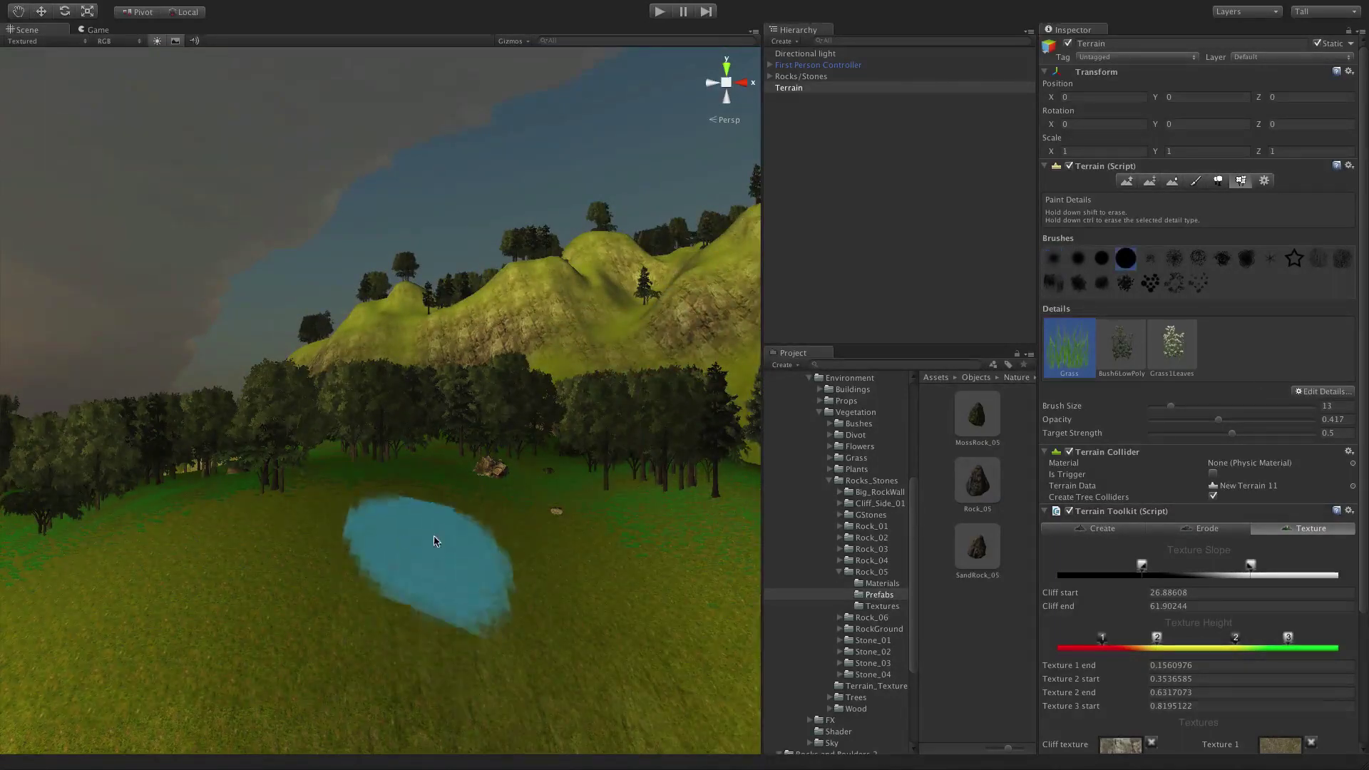
Step: Paint more grass over the ground and slopes around the trees, and briefly playtest the scene
mouse_move(185, 526)
left_mouse_down("alt")
mouse_move(330, 529)
mouse_move(587, 621)
mouse_move(407, 490)
mouse_move(585, 619)
left_mouse_up("alt")
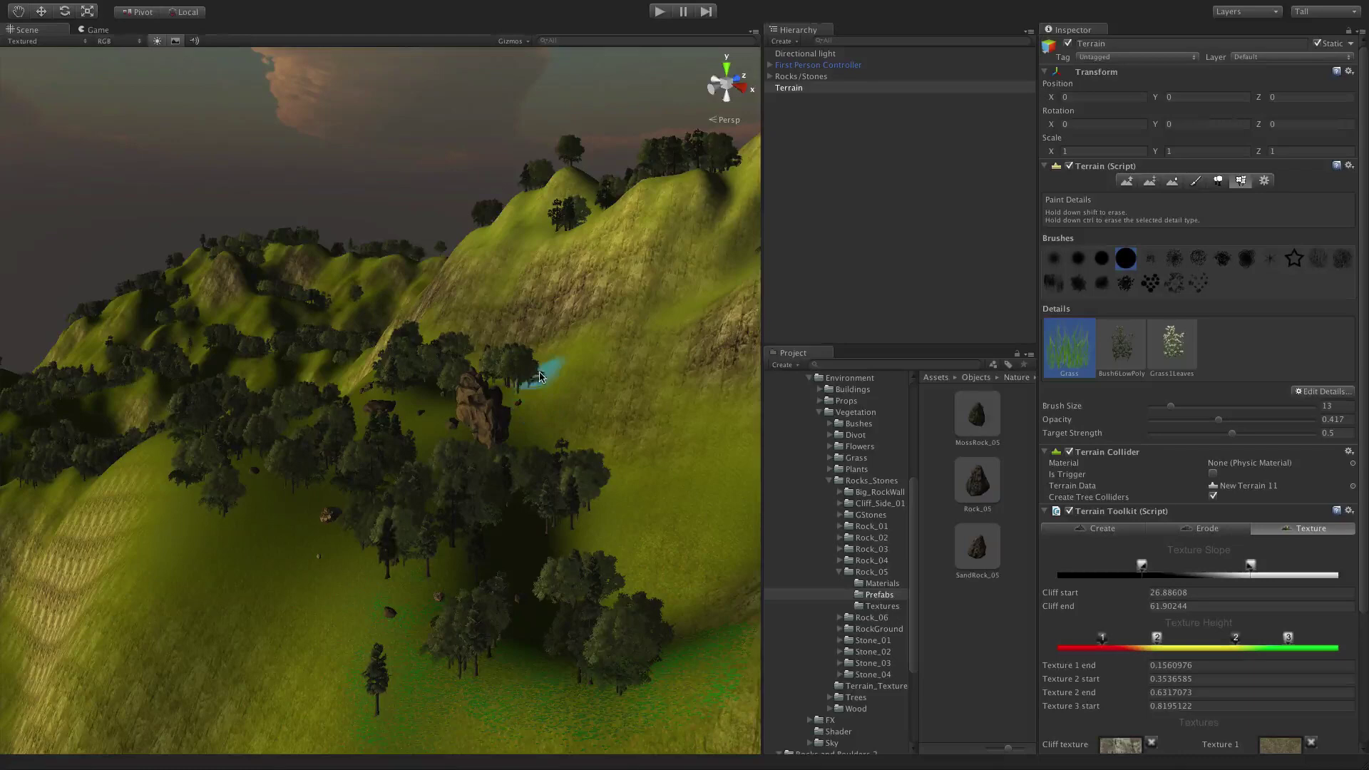
mouse_move(540, 377)
left_mouse_down("alt")
mouse_move(627, 563)
mouse_move(489, 513)
mouse_move(459, 597)
mouse_move(416, 401)
mouse_move(626, 675)
left_mouse_up("alt")
mouse_move(655, 534)
left_mouse_down("alt")
mouse_move(590, 480)
mouse_move(569, 487)
left_mouse_up("alt")
mouse_move(444, 517)
left_mouse_down()
mouse_move(135, 649)
mouse_move(475, 556)
mouse_move(525, 577)
left_mouse_up()
left_click_drag(524, 578, 505, 617)
mouse_move(637, 647)
left_mouse_down("alt")
mouse_move(566, 550)
mouse_move(241, 597)
left_mouse_up("alt")
left_click_drag(376, 634, 432, 619)
mouse_move(432, 619)
left_mouse_down("alt")
mouse_move(328, 561)
mouse_move(355, 562)
mouse_move(368, 631)
left_mouse_up("alt")
left_click(660, 12)
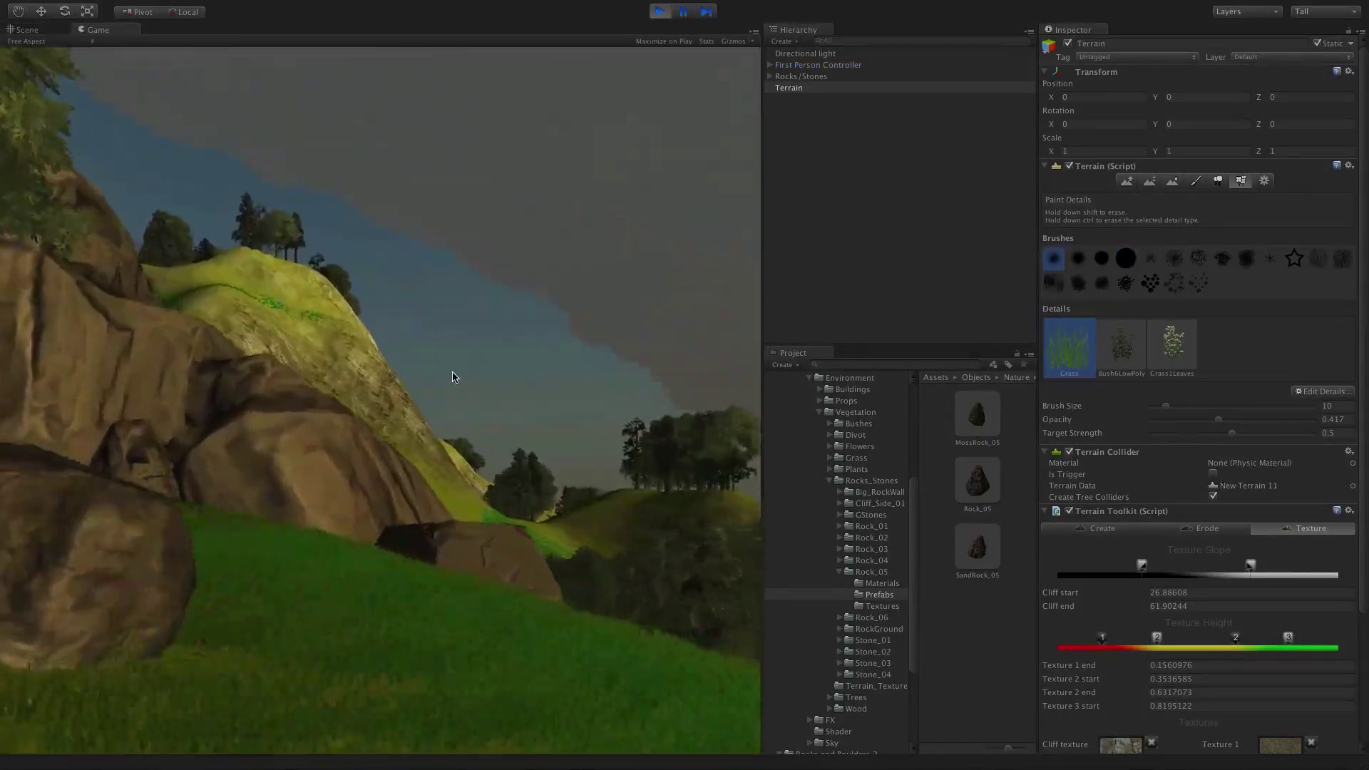
left_click(660, 11)
Step: Change the Directional light's color to a saturated orange and set its intensity to 0.53
left_click(805, 53)
left_click_drag(1166, 210, 1168, 211)
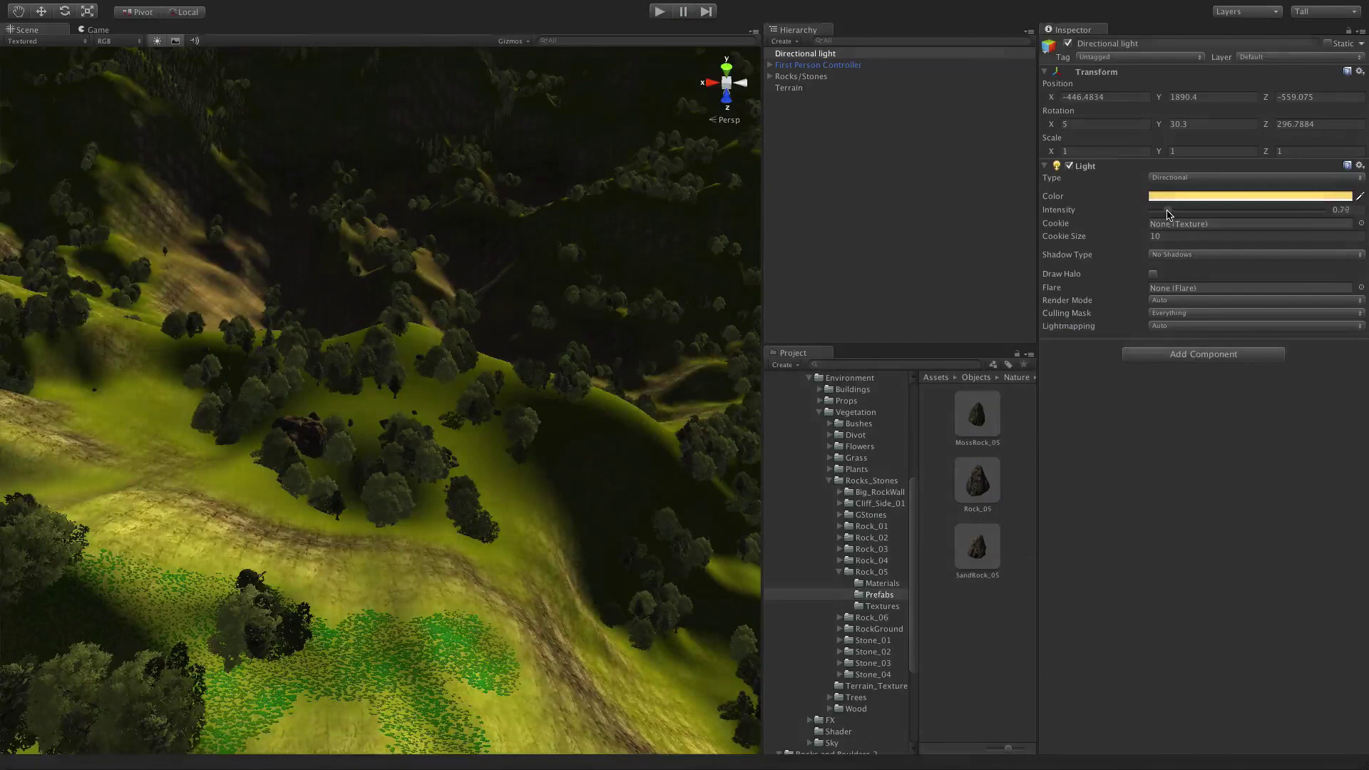
left_click(1170, 196)
left_click_drag(122, 158, 122, 165)
left_click(5, 20)
left_click(1169, 196)
left_click(122, 162)
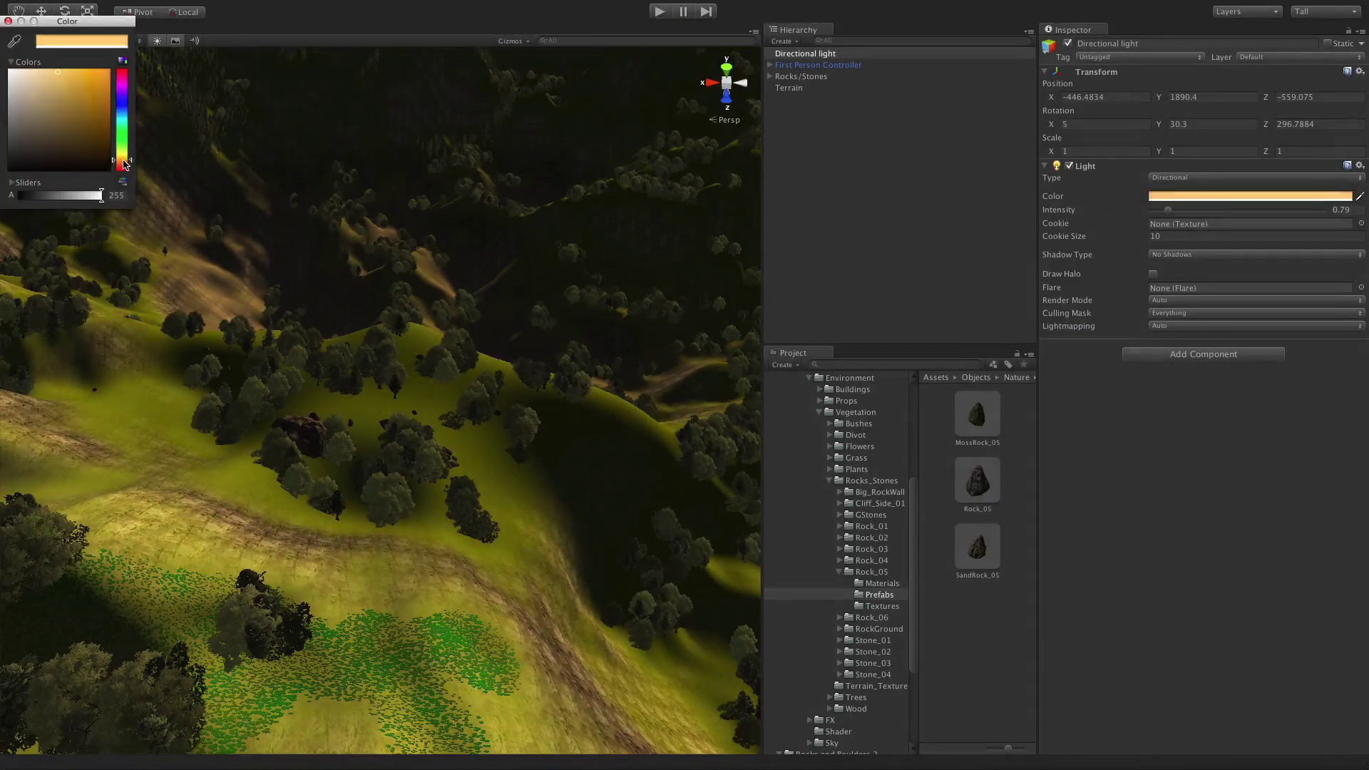
left_click(98, 69)
left_click(84, 65)
left_click_drag(1180, 210, 1173, 210)
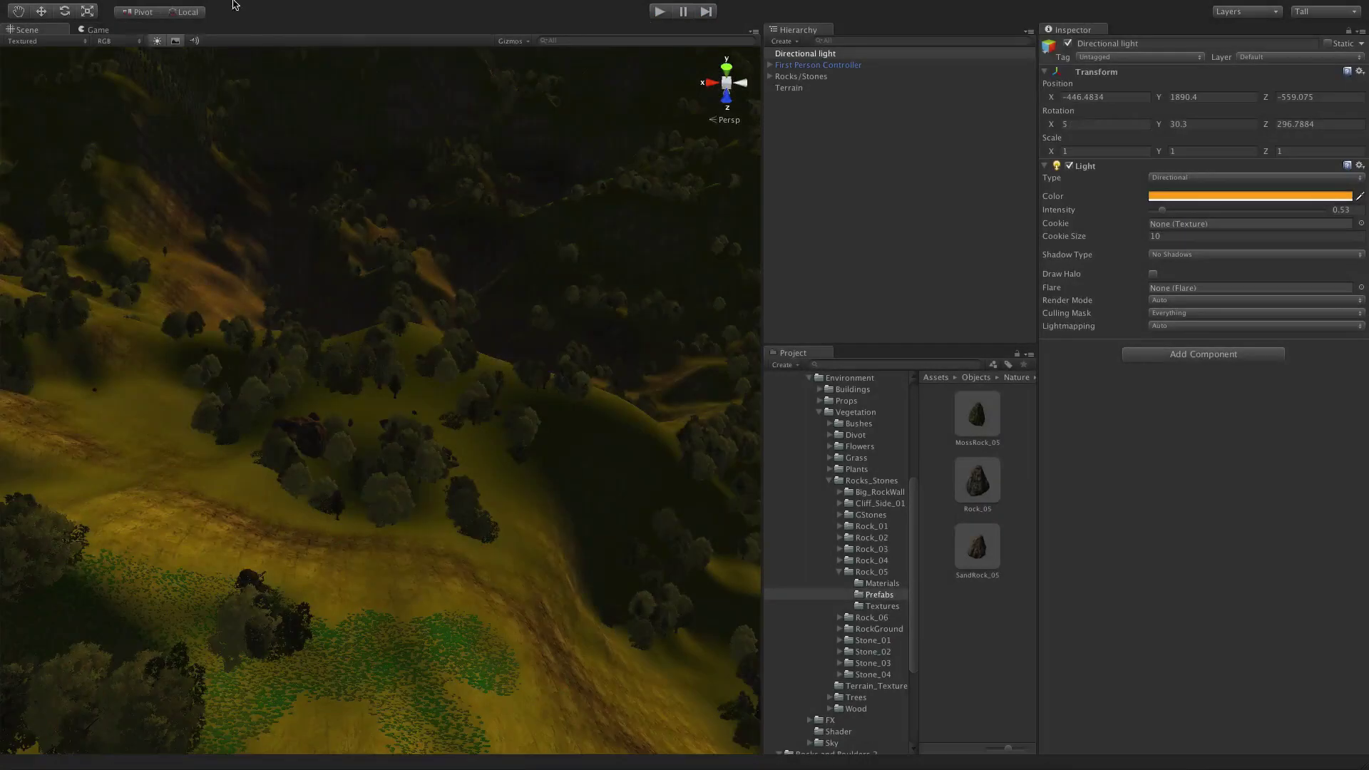
left_click(156, 7)
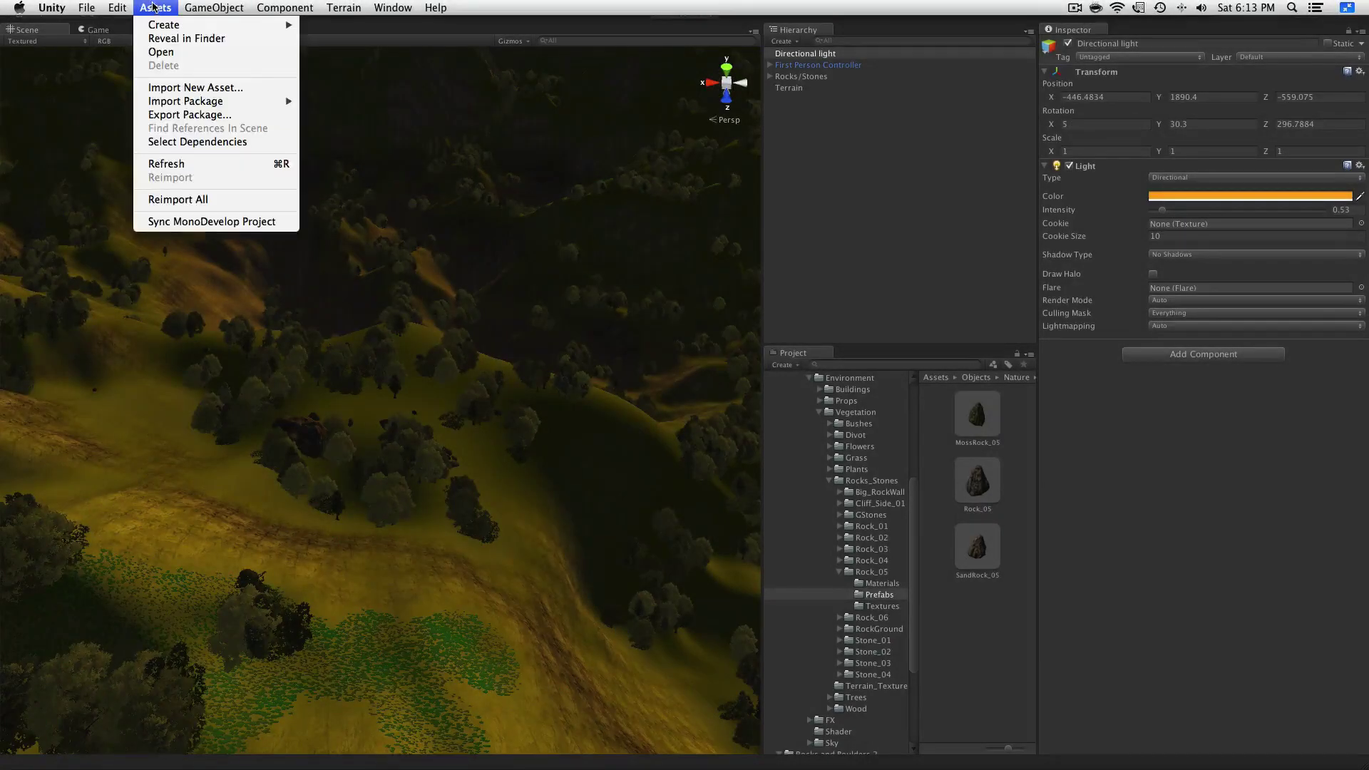
mouse_move(288, 71)
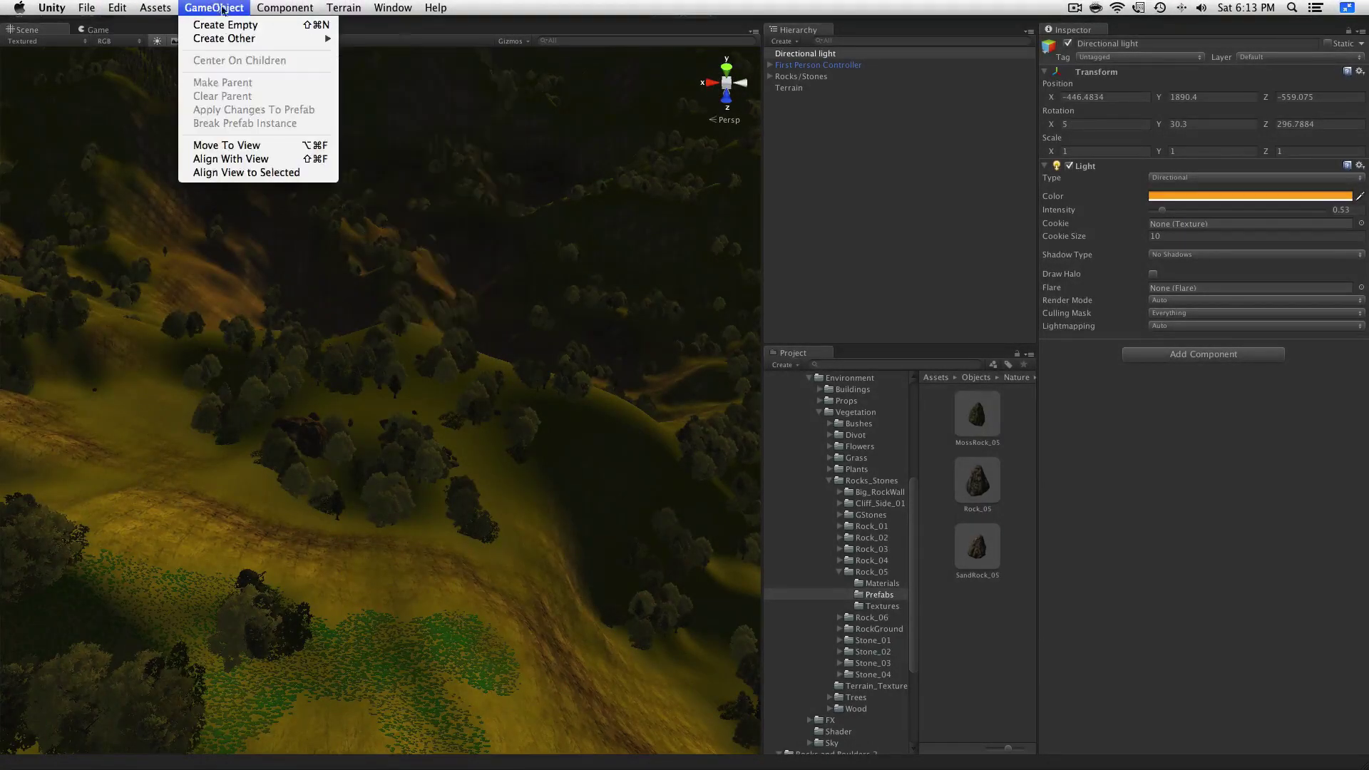
Step: Edit the terrain's Grass detail, setting its healthy color to a dark green of about R 67, G 99, B 42
left_click(799, 87)
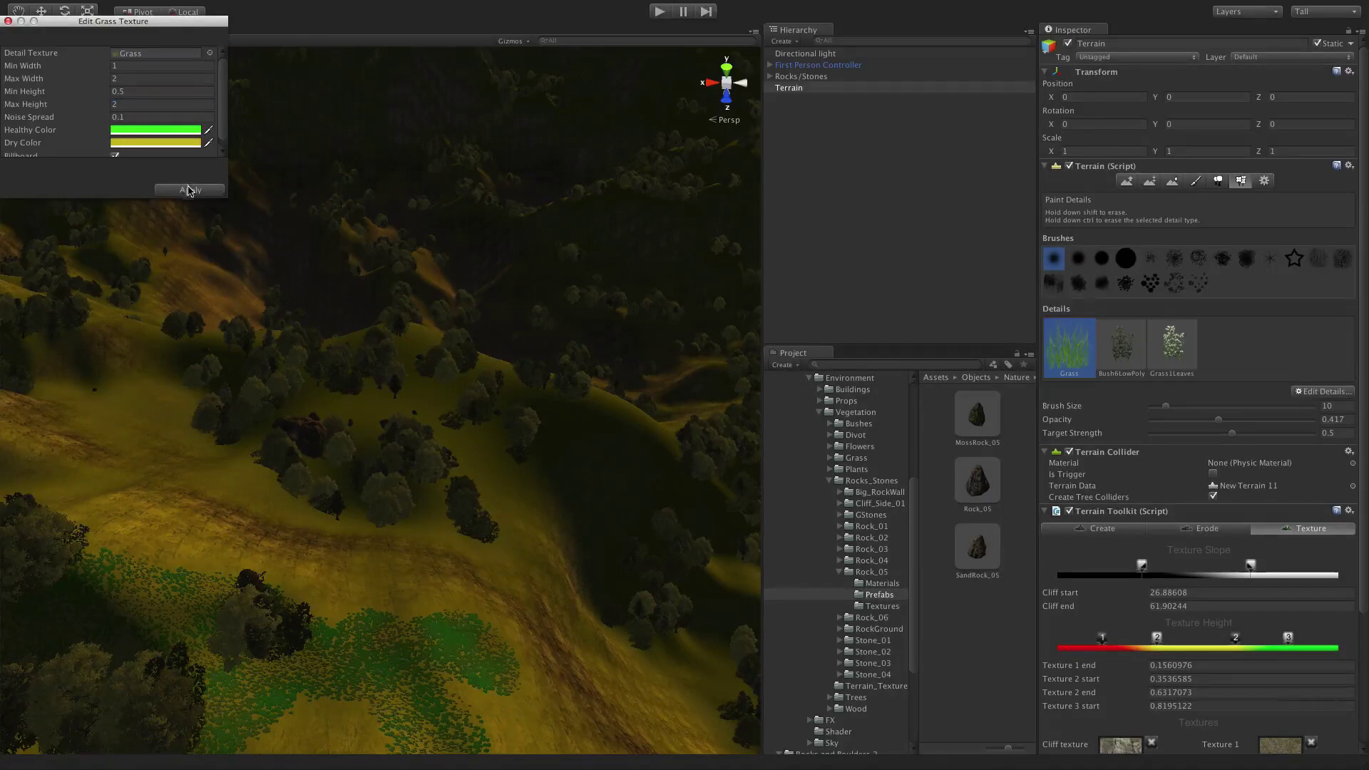
left_click(189, 190)
left_click(1295, 423)
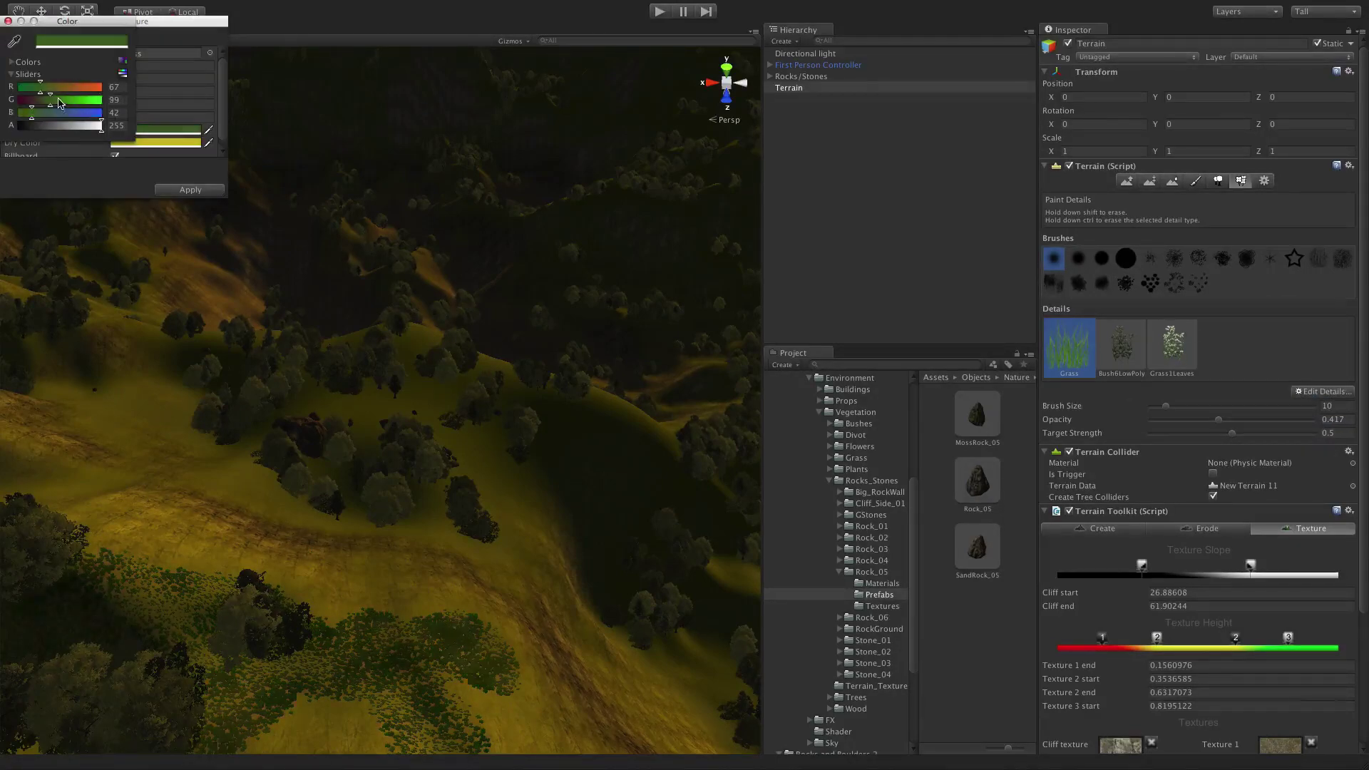
left_click(189, 189)
Step: Playtest the scene to check how the recolored grass looks under the orange light
key("super+p")
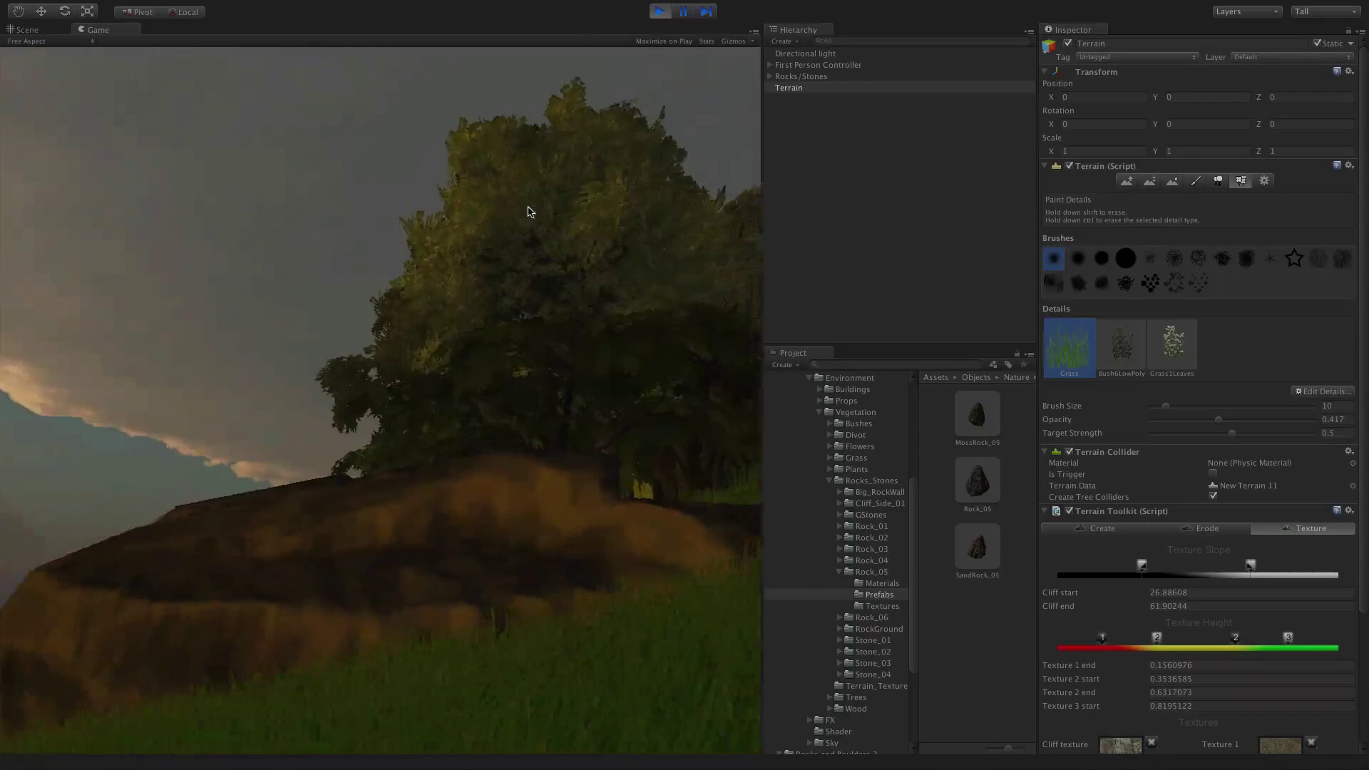
key("w")
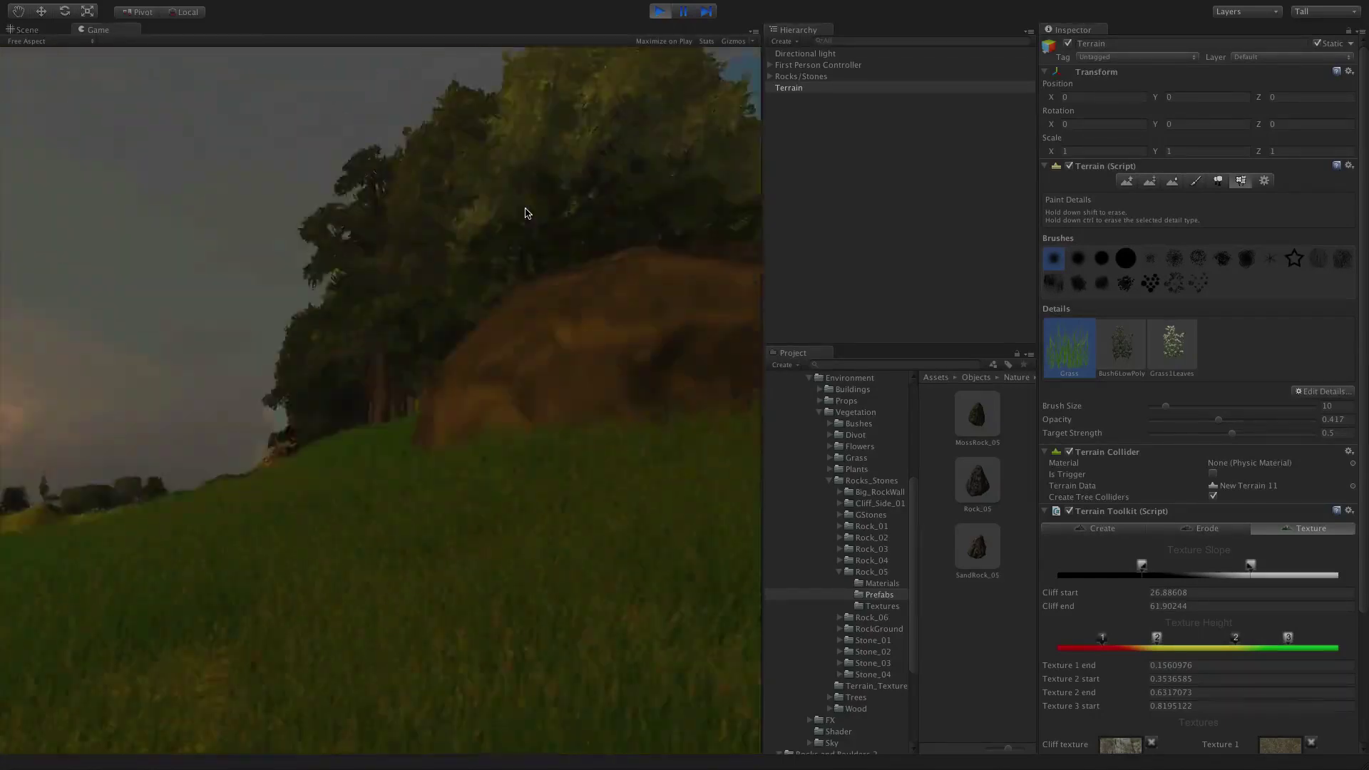
key("super+p")
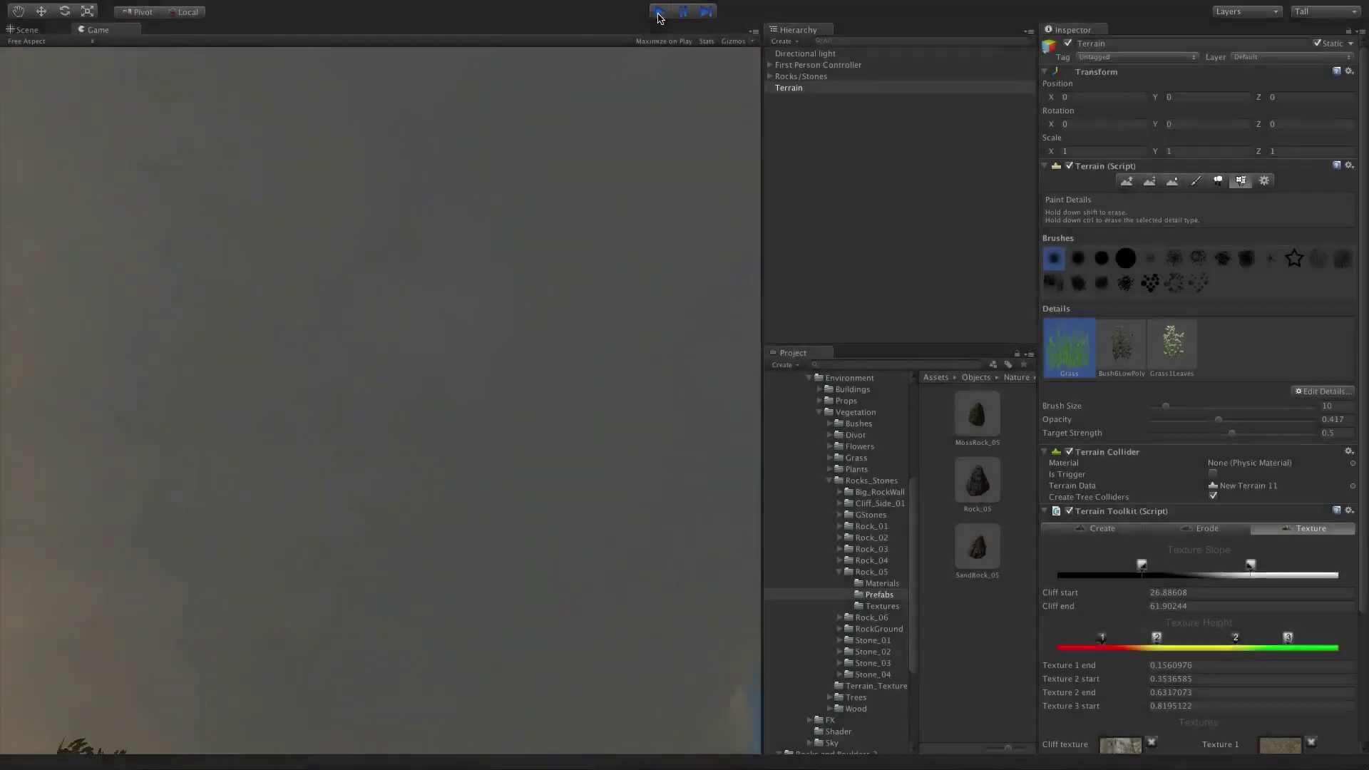
Step: Set the Directional light's shadow type to Soft Shadows
left_click(806, 53)
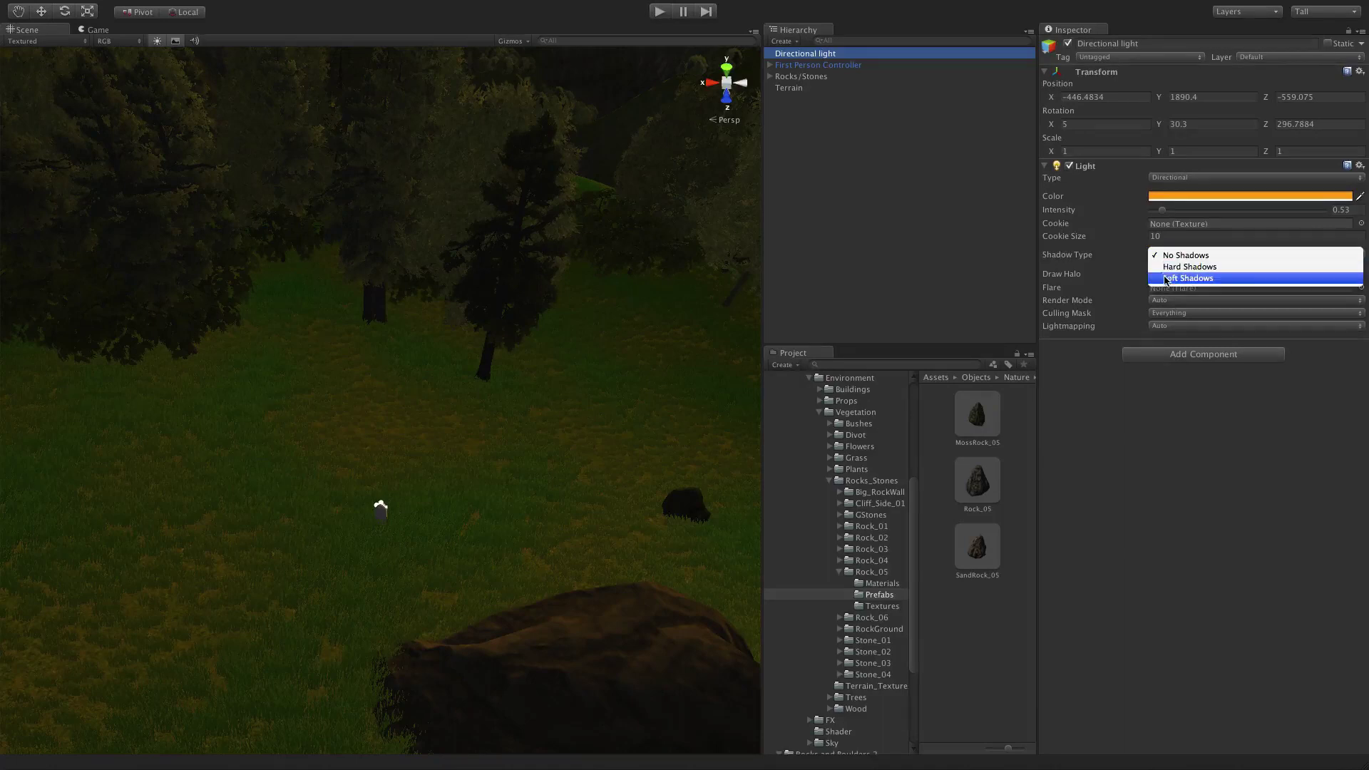
scroll(707, 327, "up", 2)
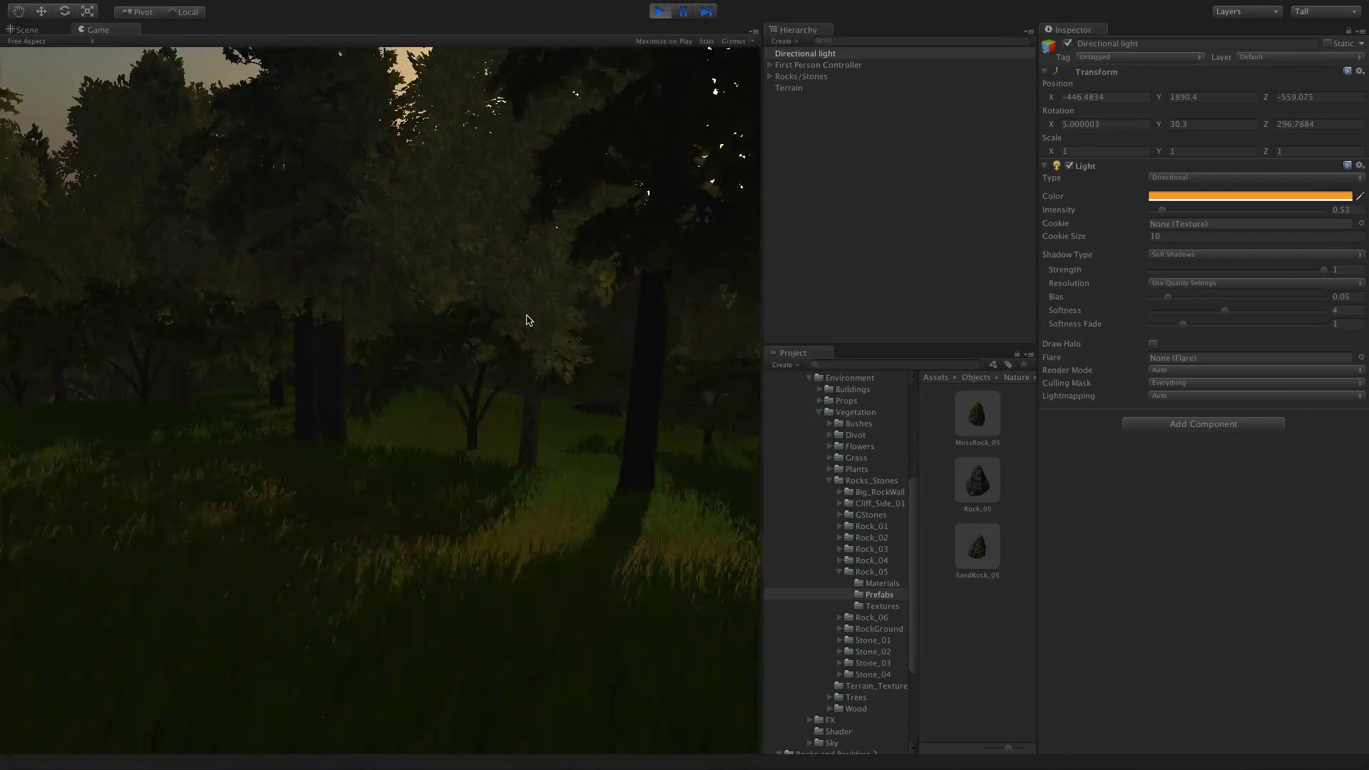
Step: Walk through the scene in play mode to examine the soft shadows on the grass and trees at sunset
key("w")
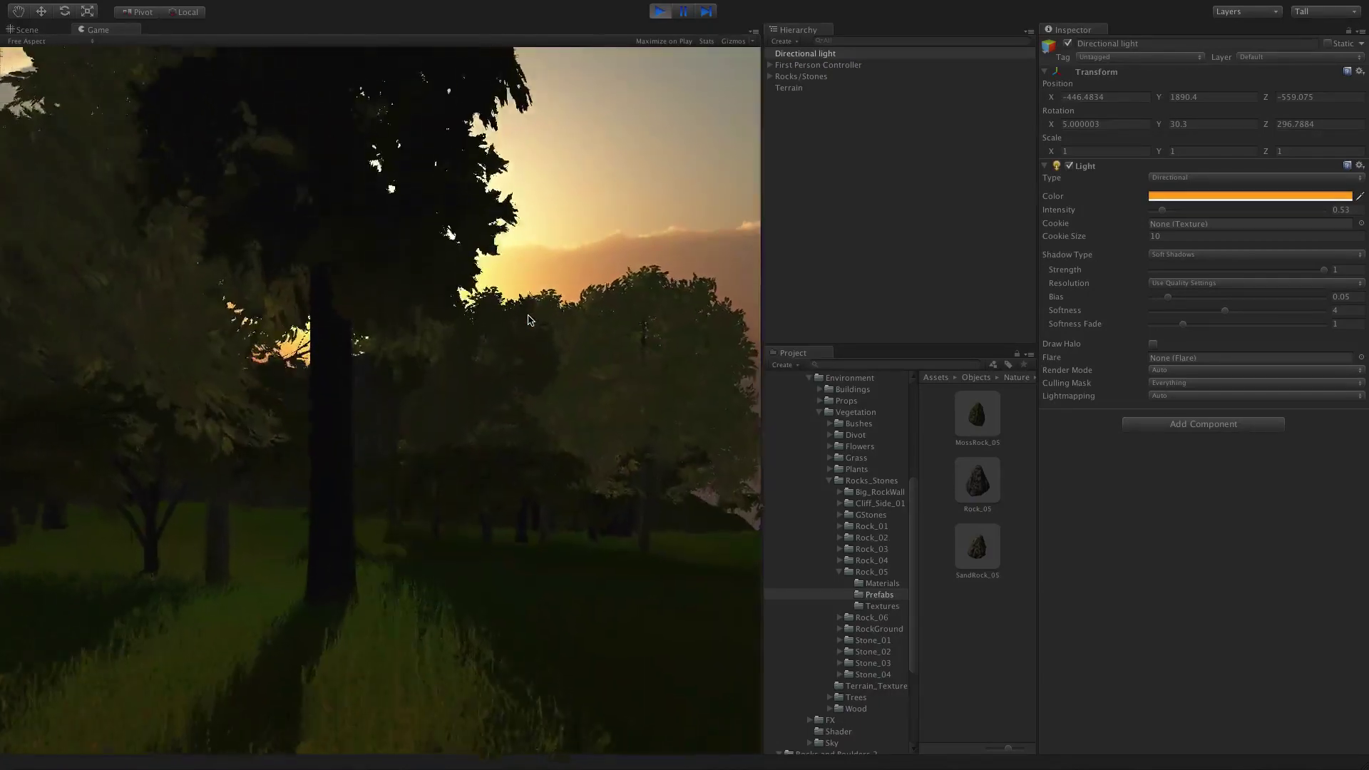
key("w")
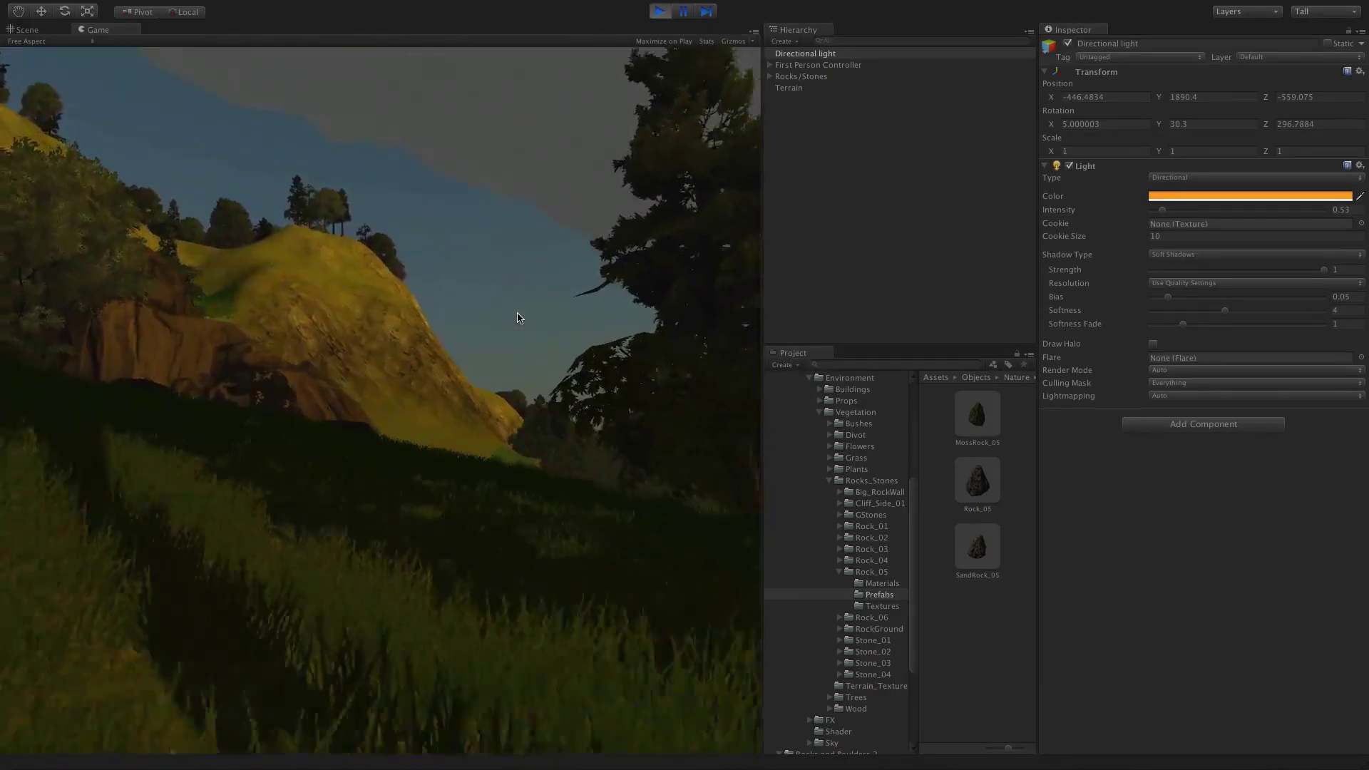
key("w")
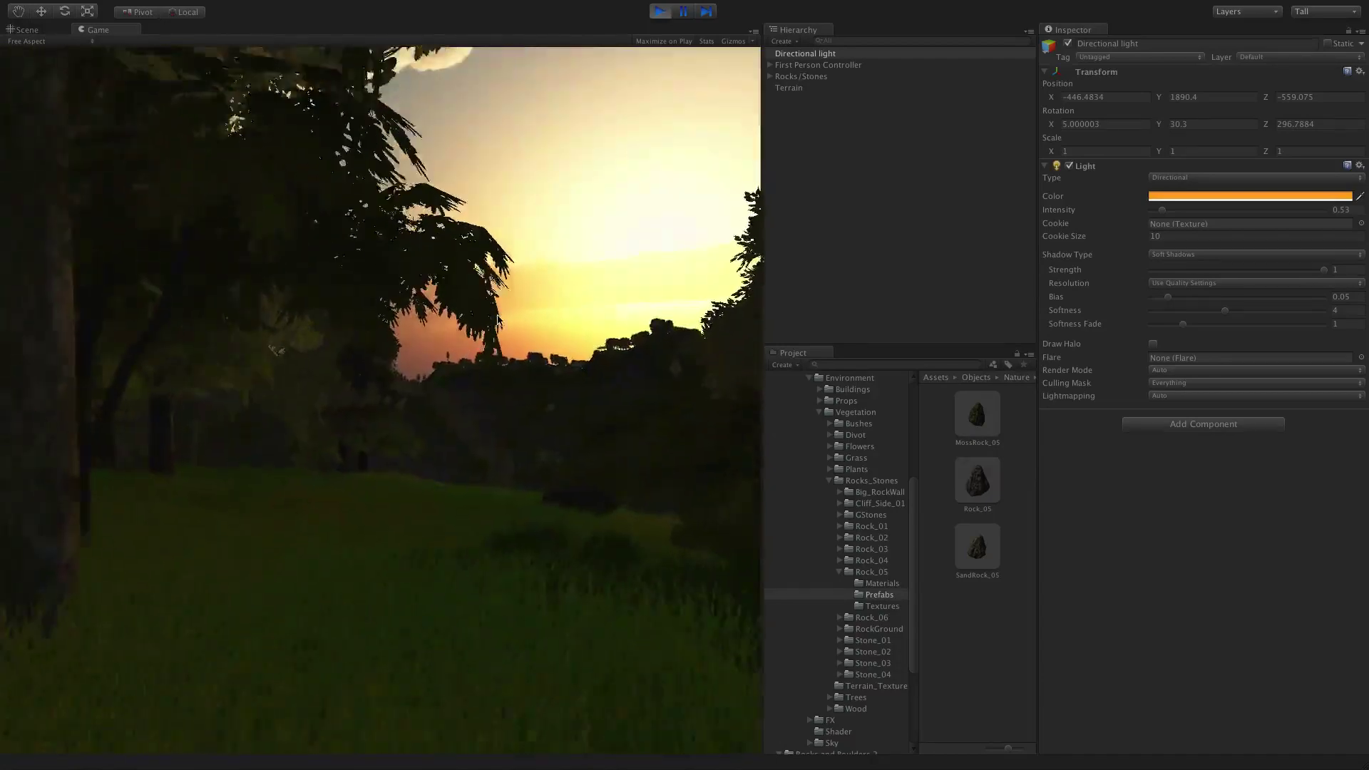
key("w")
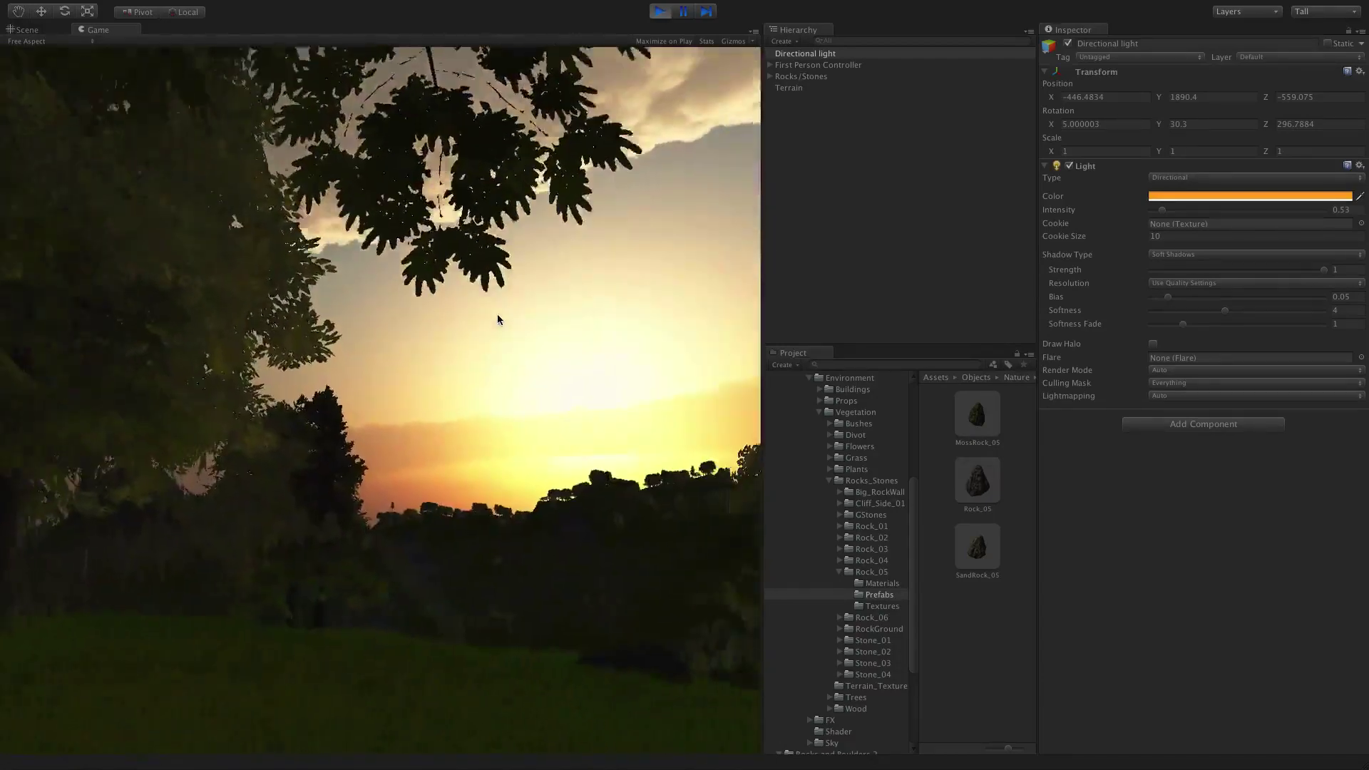
key("w")
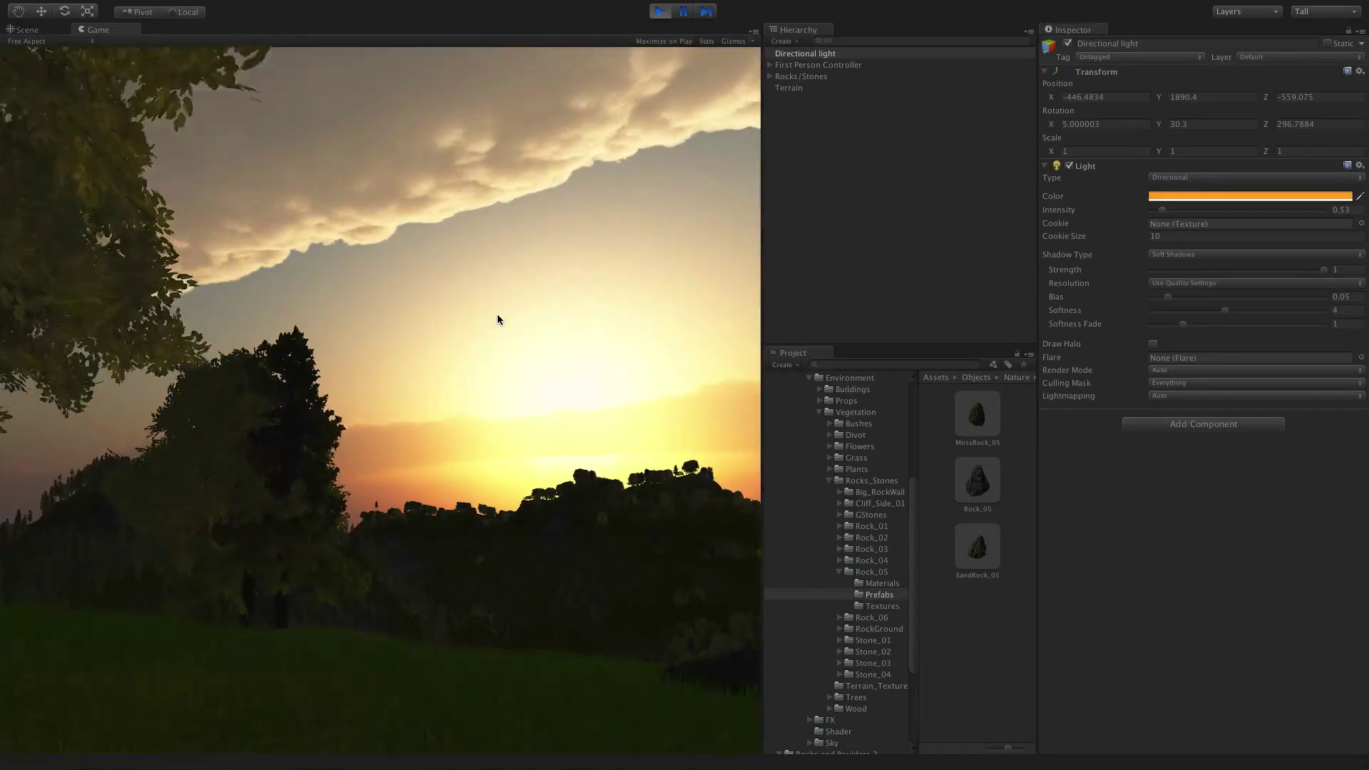
key("w")
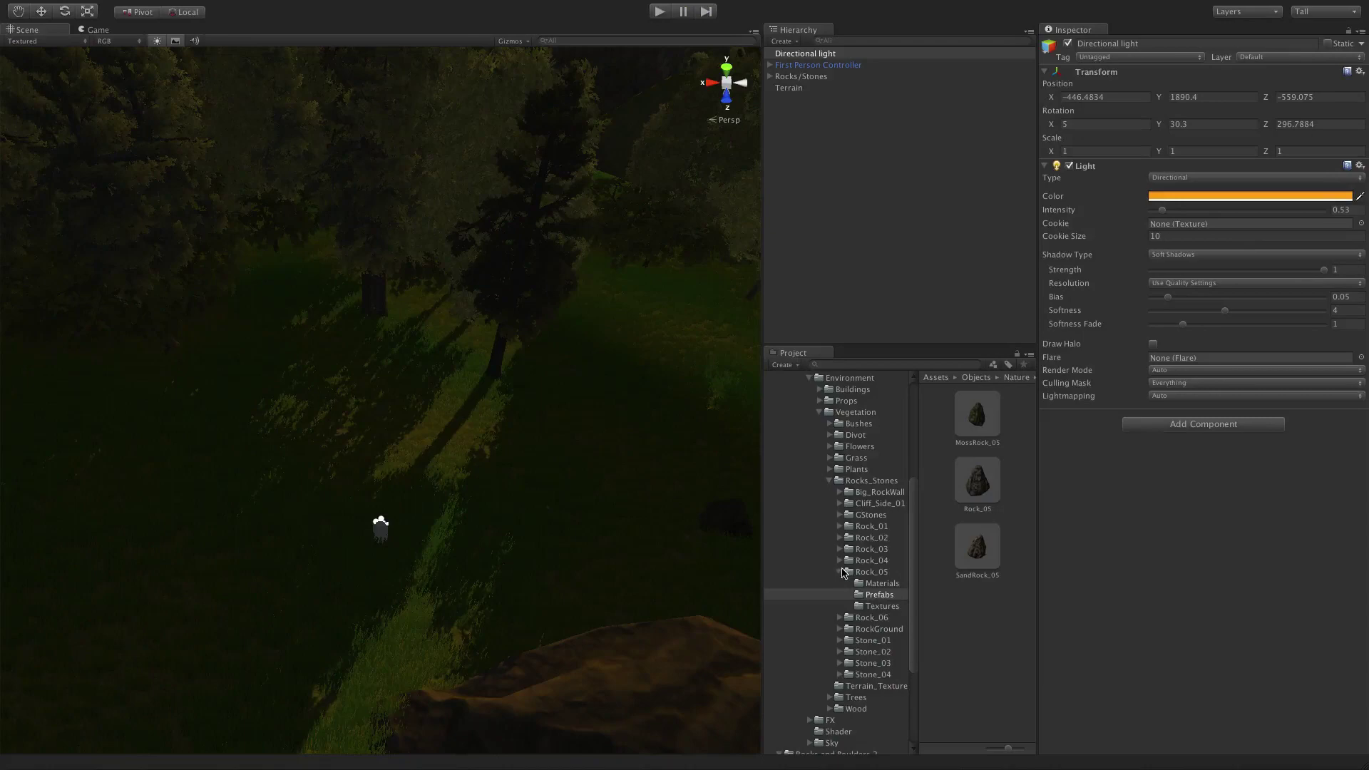
Step: Add the Bush01_03 prefab from the Bush_01 folder to the terrain as a detail mesh
left_click(642, 495)
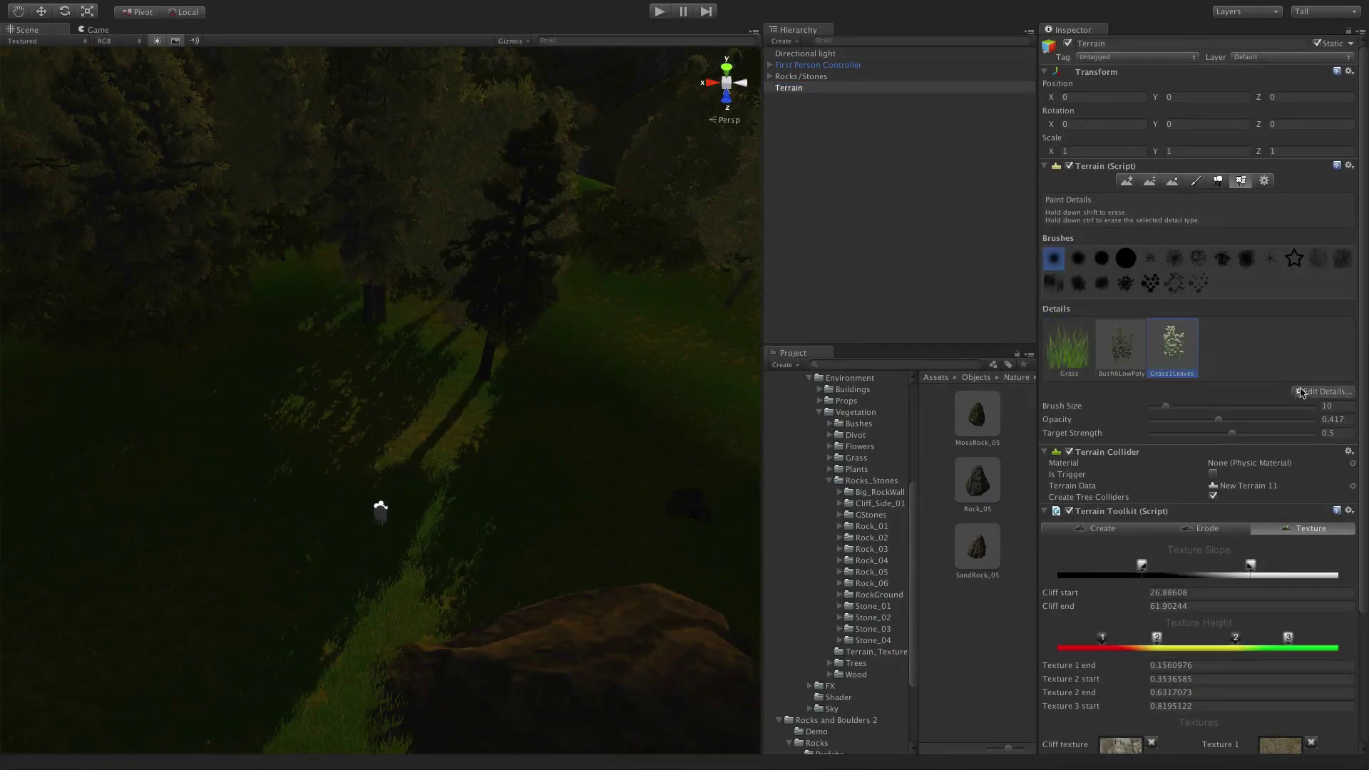
left_click(829, 481)
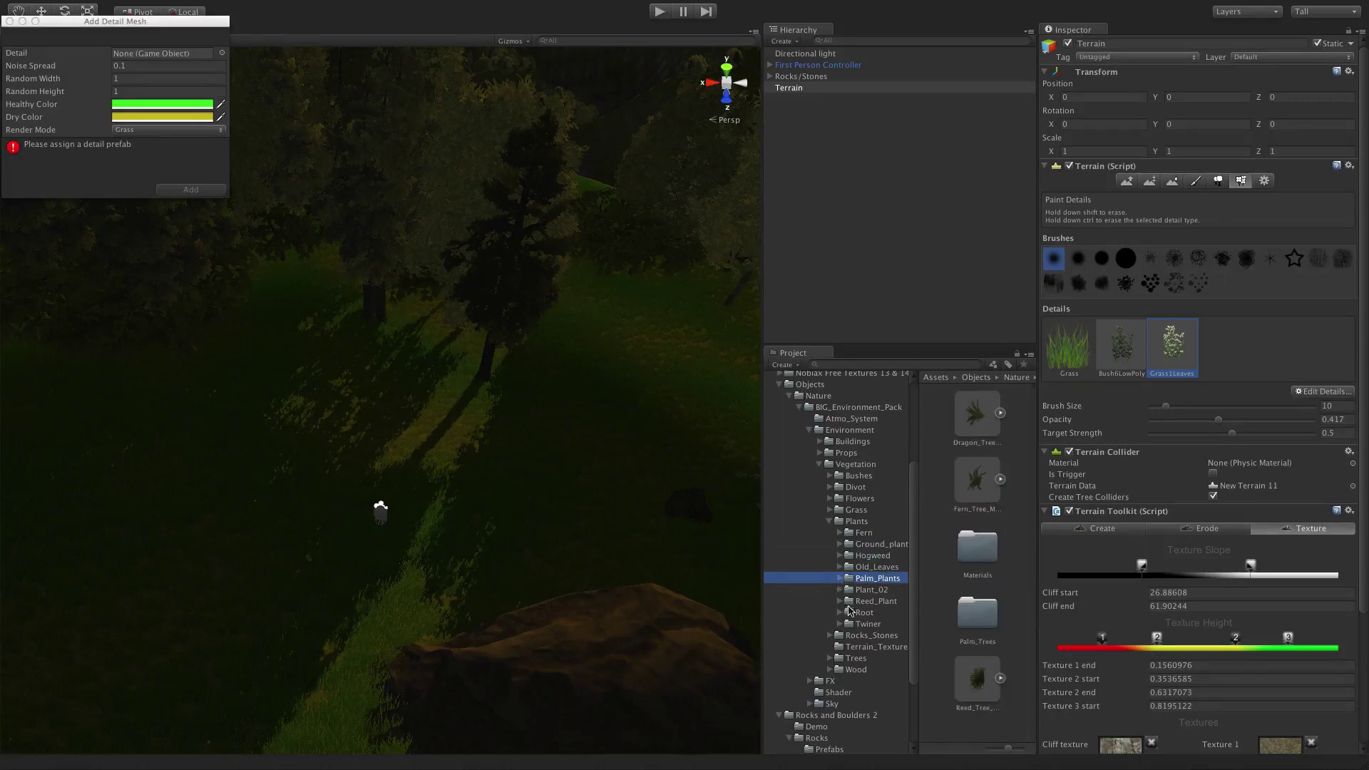
left_click(831, 510)
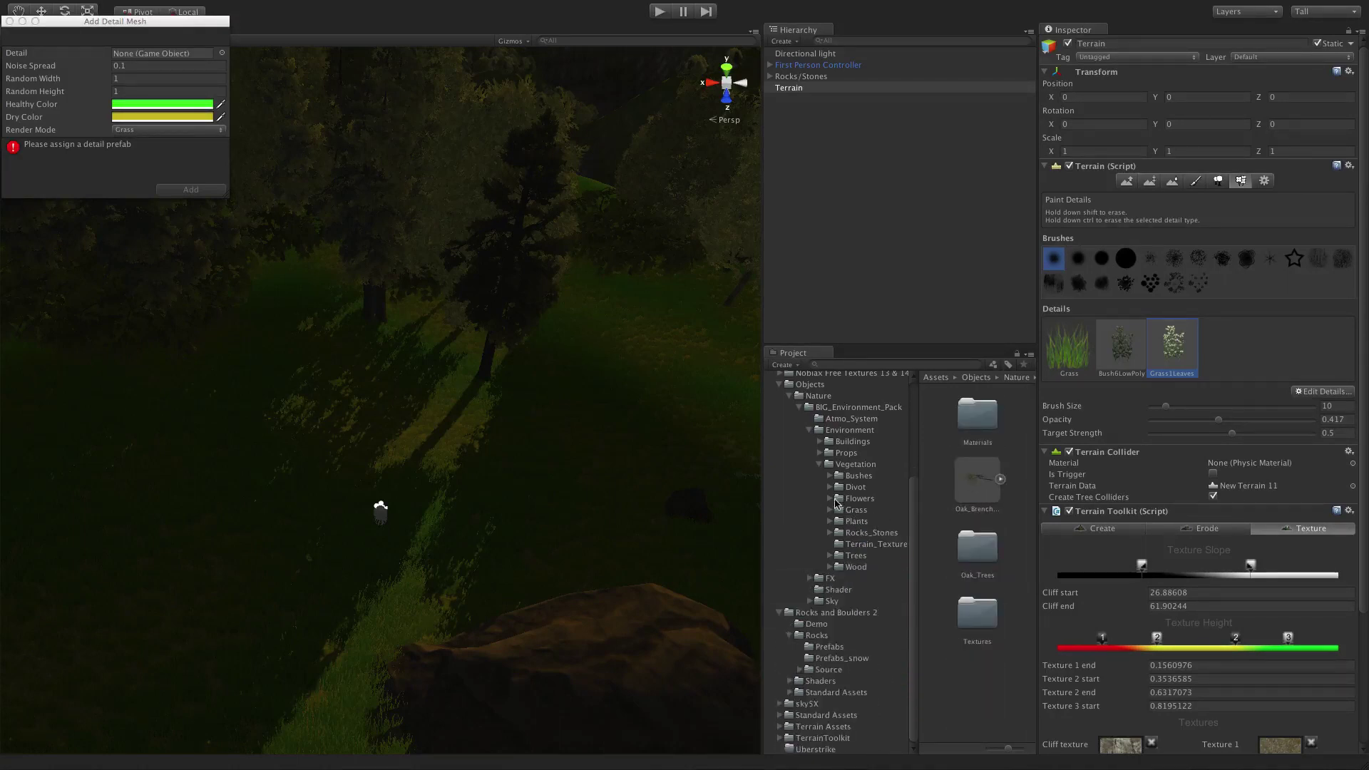
left_click(829, 476)
left_click(839, 487)
left_click(866, 521)
left_click_drag(970, 543, 161, 54)
left_click(191, 190)
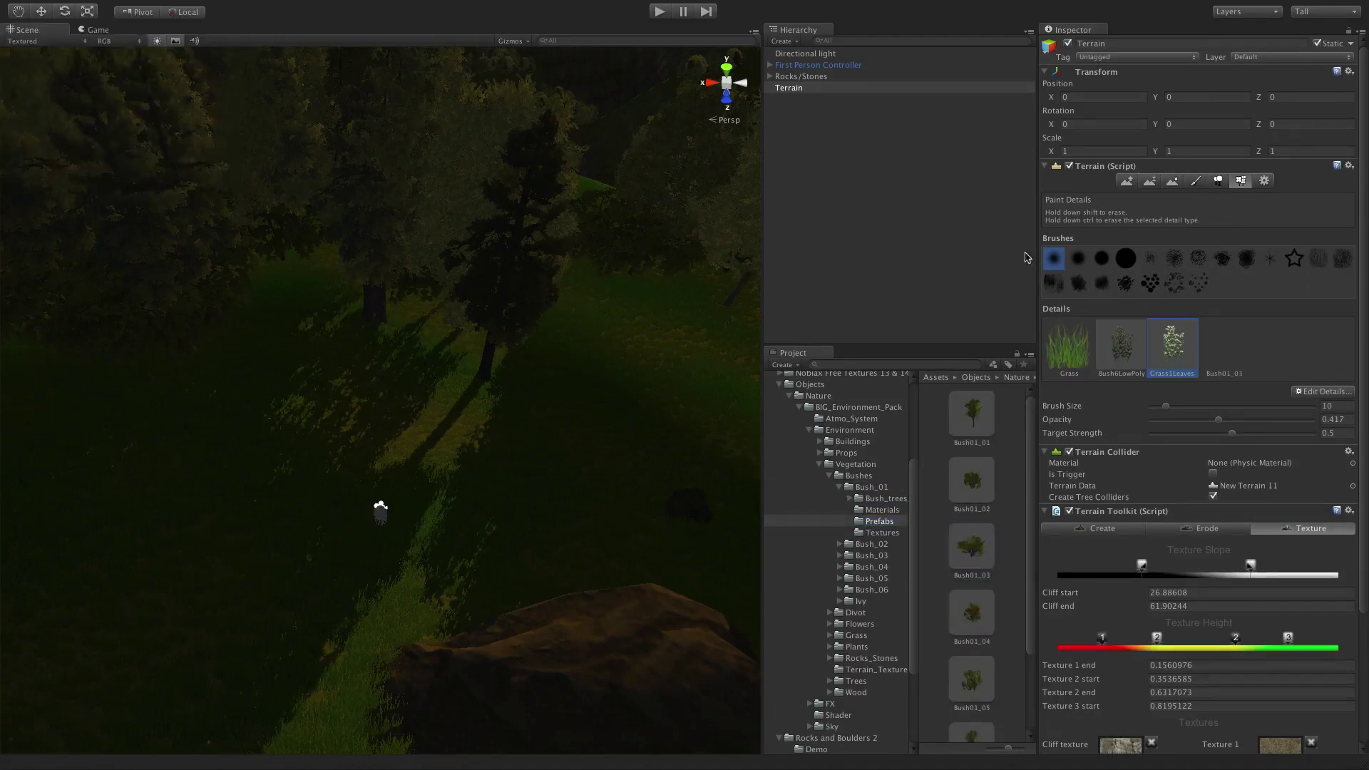
Step: Remove the Bush01_03 mesh from the terrain's details
scroll(464, 456, "up", 3)
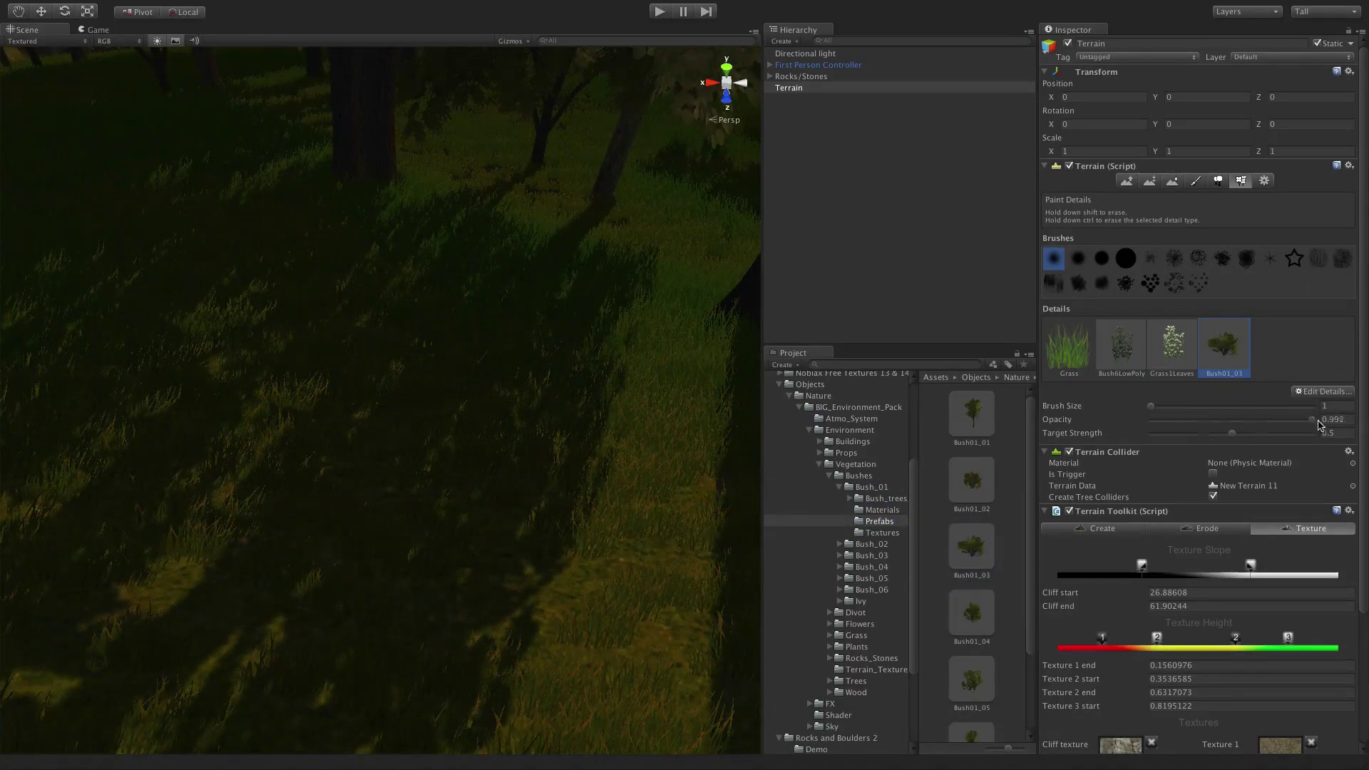
left_click(1323, 391)
left_click(1294, 434)
Step: Add the Bush_06_02 prefab from the Bush_06 folder to the terrain as a detail mesh
left_click(1318, 391)
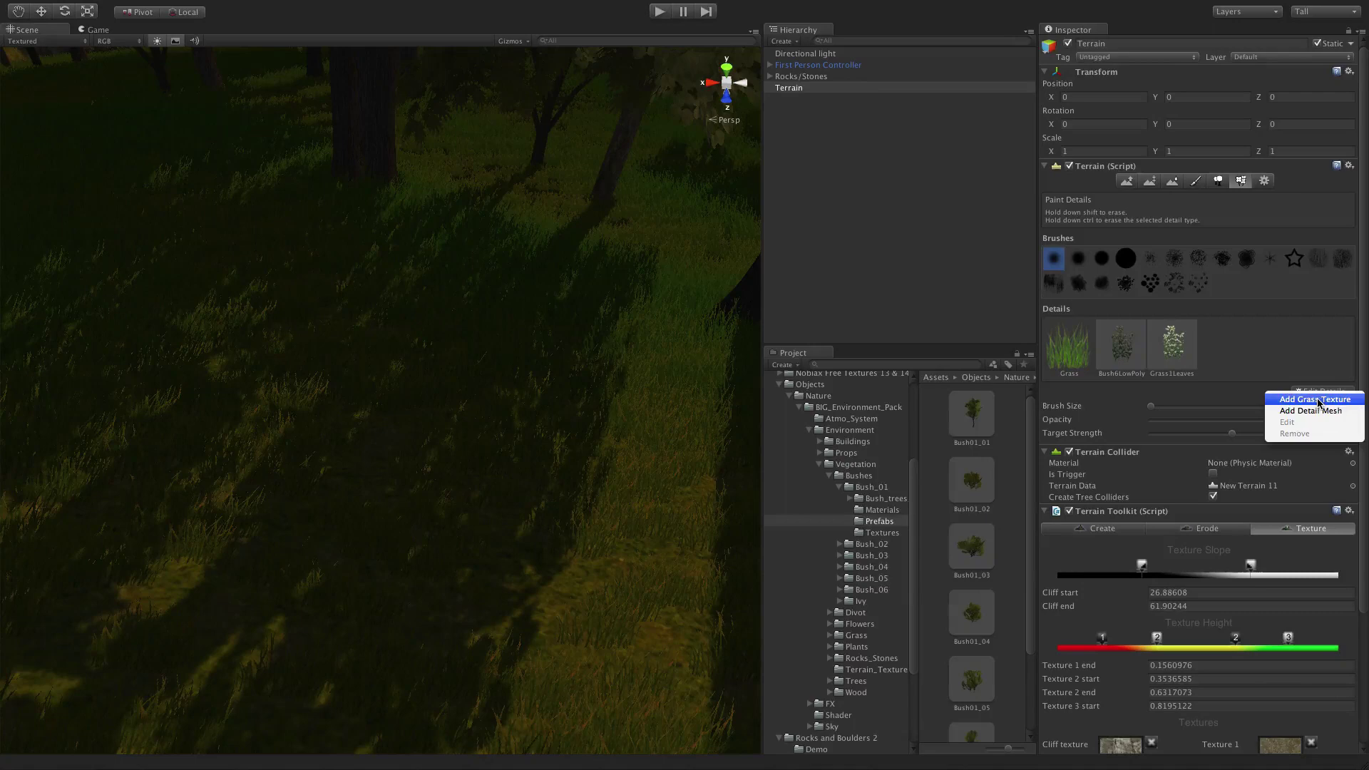
left_click(1317, 411)
left_click(846, 495)
left_click(840, 488)
left_click(840, 544)
left_click(870, 579)
left_click_drag(970, 488, 164, 54)
left_click(191, 189)
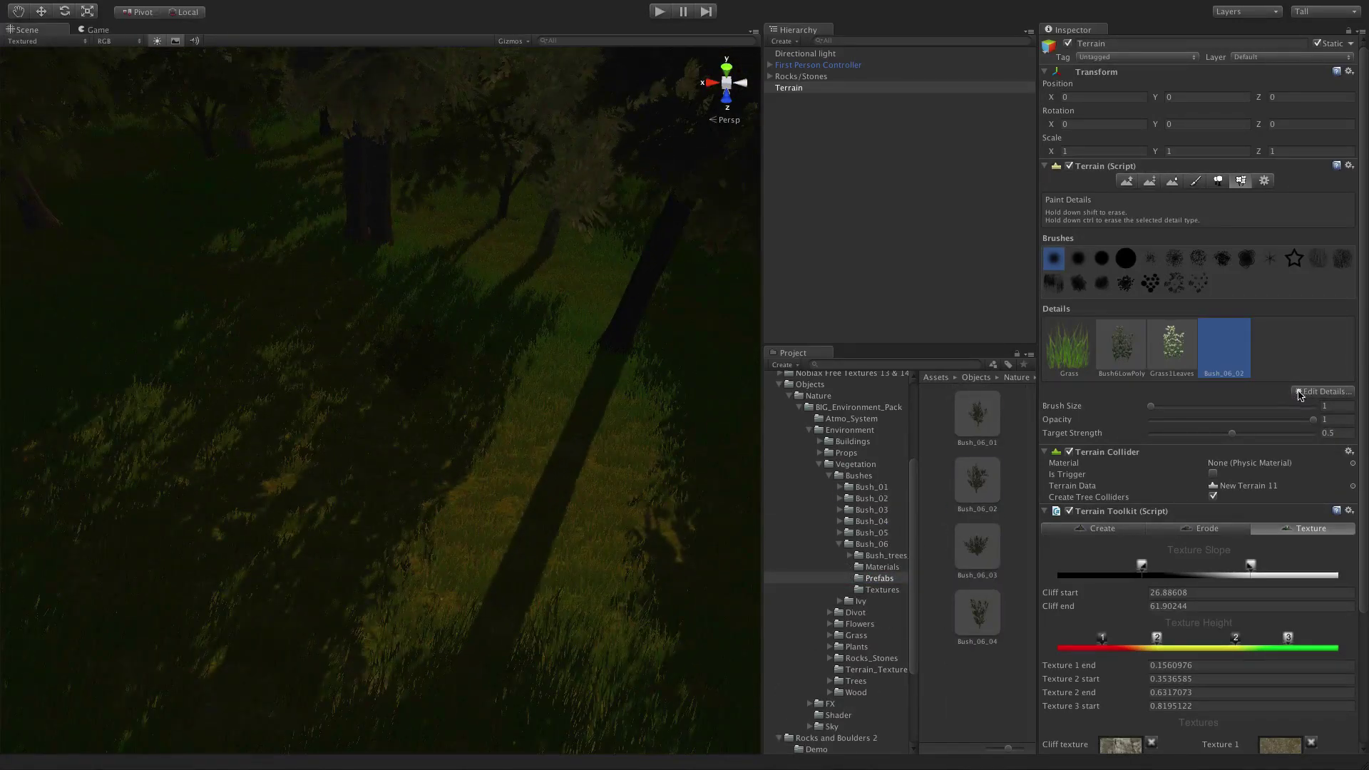
Step: Add the Bush_06_03 and Bush_06_04 prefabs to the terrain as two further detail meshes
left_click(1300, 394)
left_click(1311, 411)
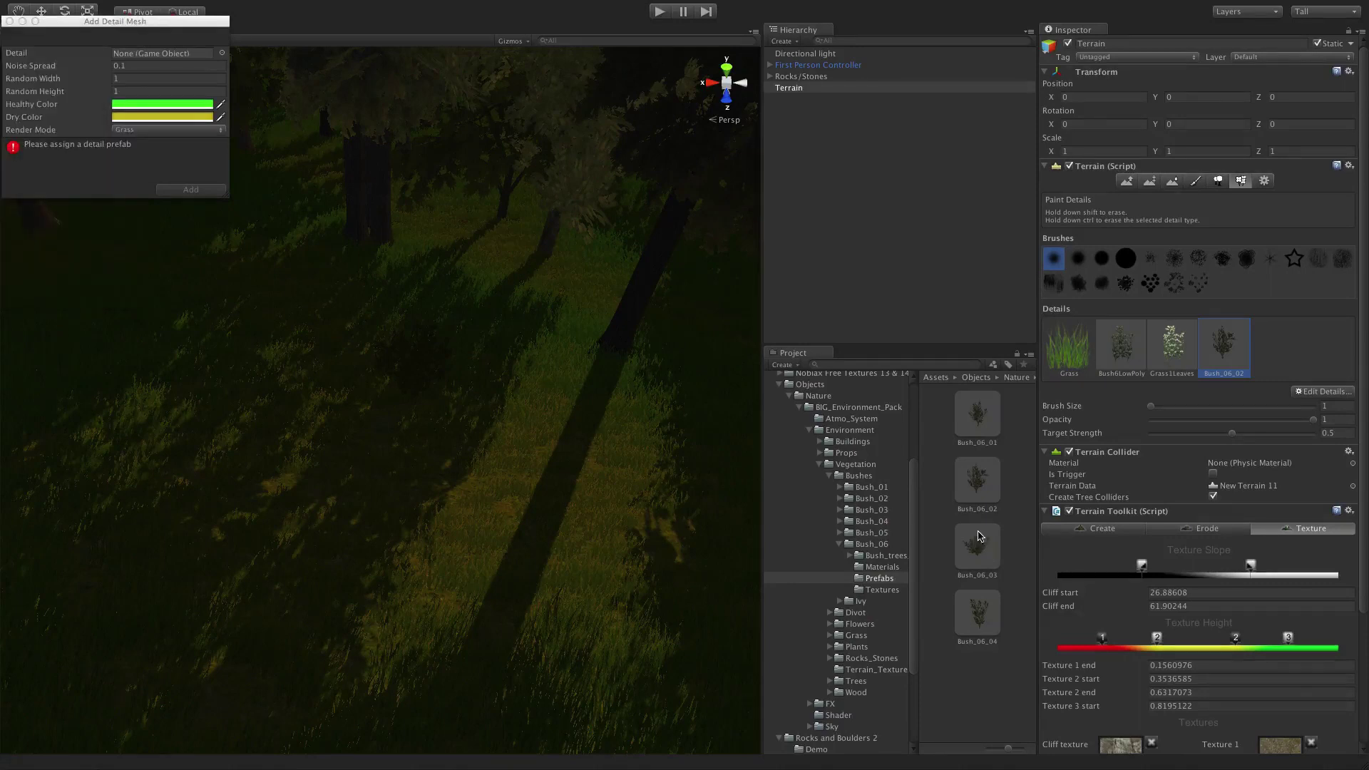
left_click_drag(979, 536, 164, 54)
left_click(190, 189)
left_click(1323, 391)
left_click(1311, 411)
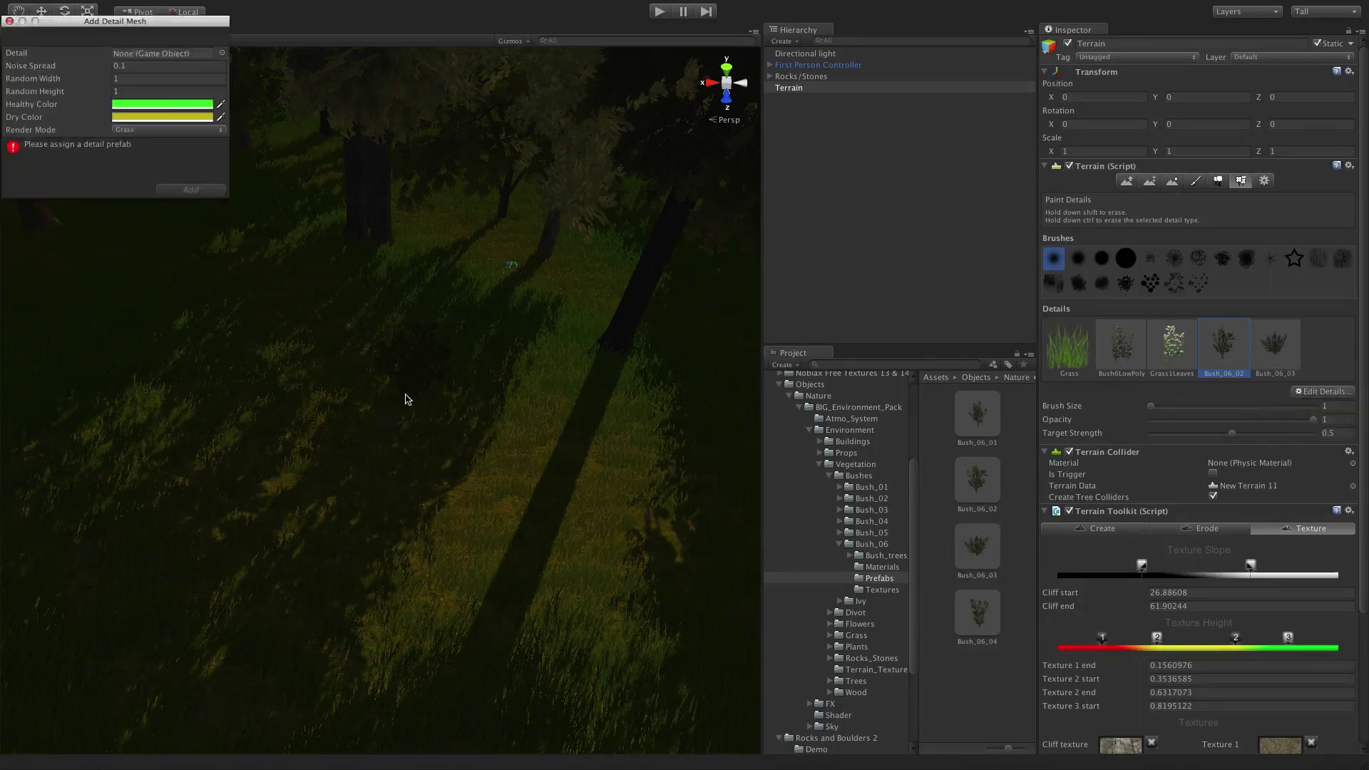
left_click_drag(977, 614, 164, 53)
left_click(191, 189)
Step: Edit the render mode of the Bush_06_02 detail mesh and apply the change
left_click(1312, 391)
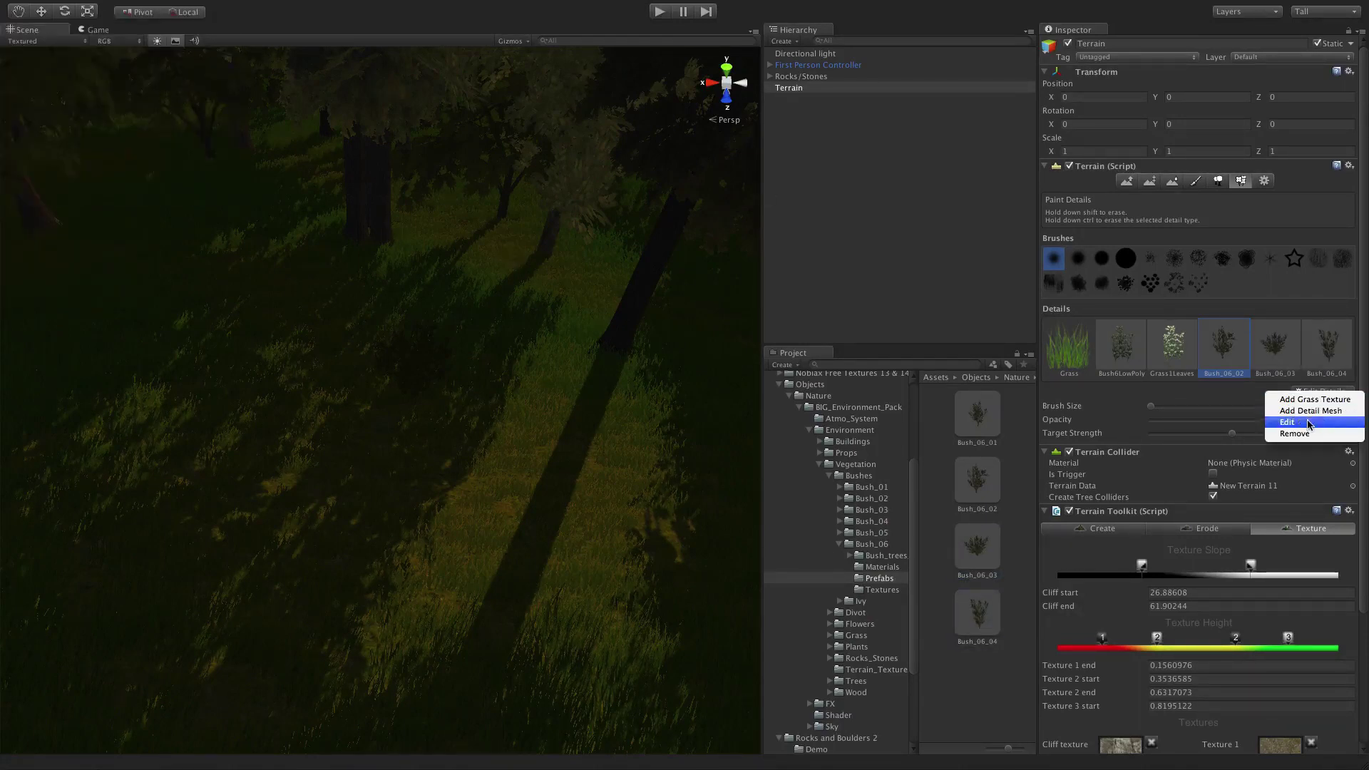
left_click(1309, 422)
left_click(178, 133)
left_click(193, 189)
Step: Paint Bush_06_03 and Bush_06_04 details among the trees near the boulders, and start a playtest of the scene
scroll(220, 223, "down", 10)
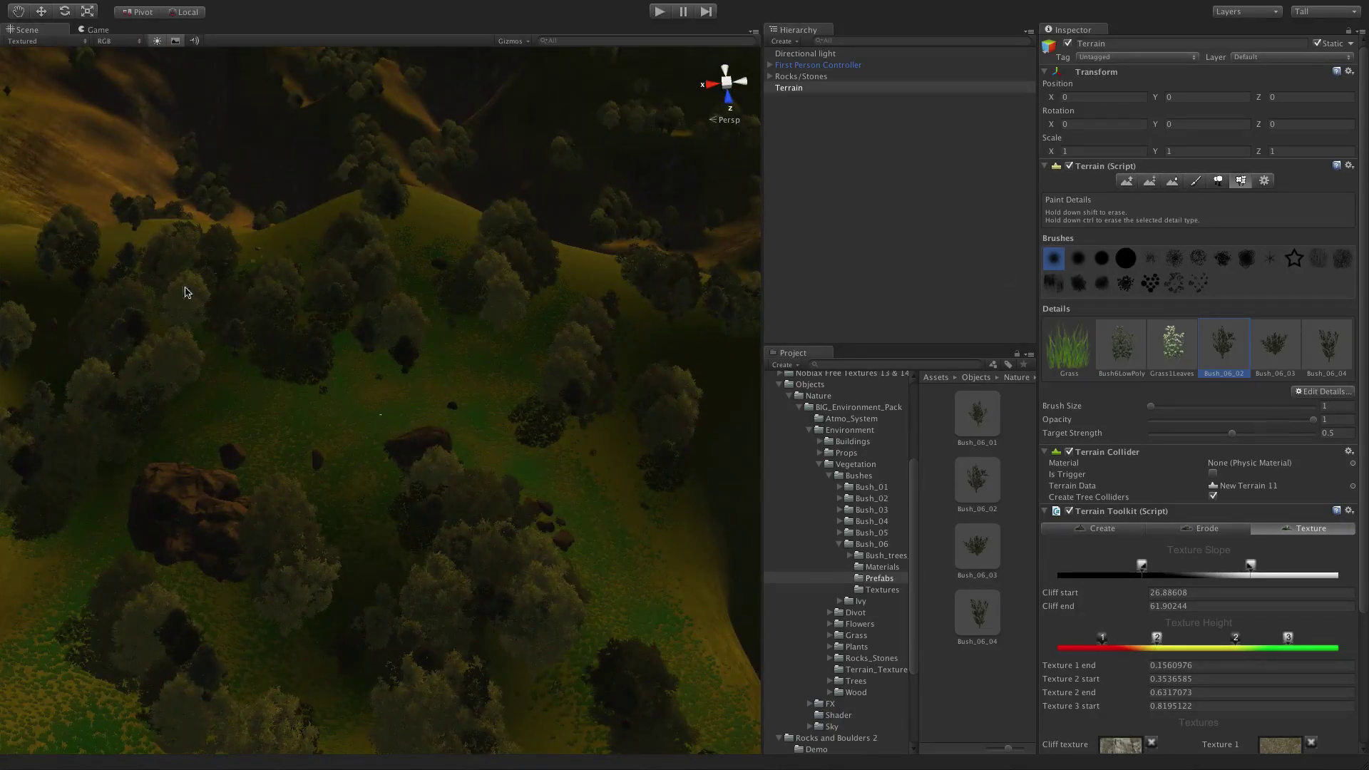
scroll(132, 326, "down", 3)
left_click(1263, 352)
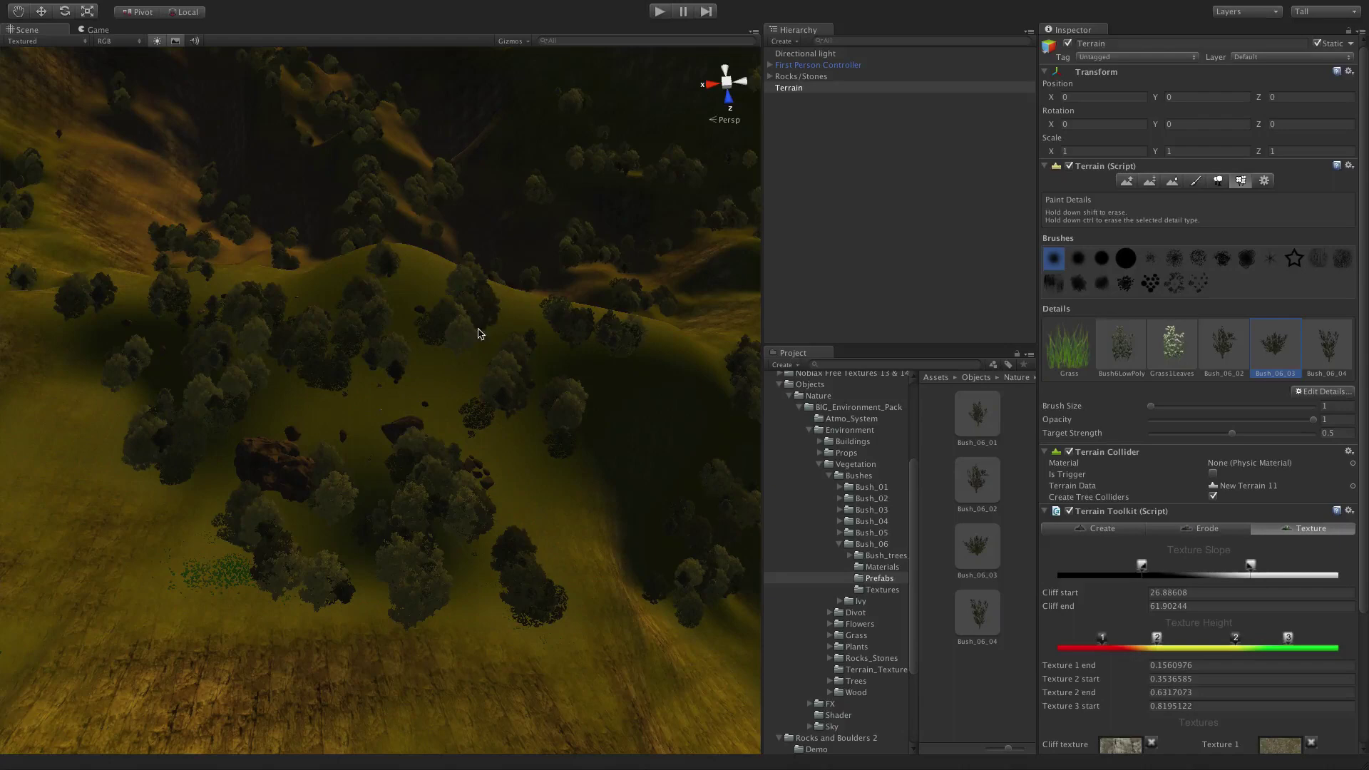
left_click(1320, 355)
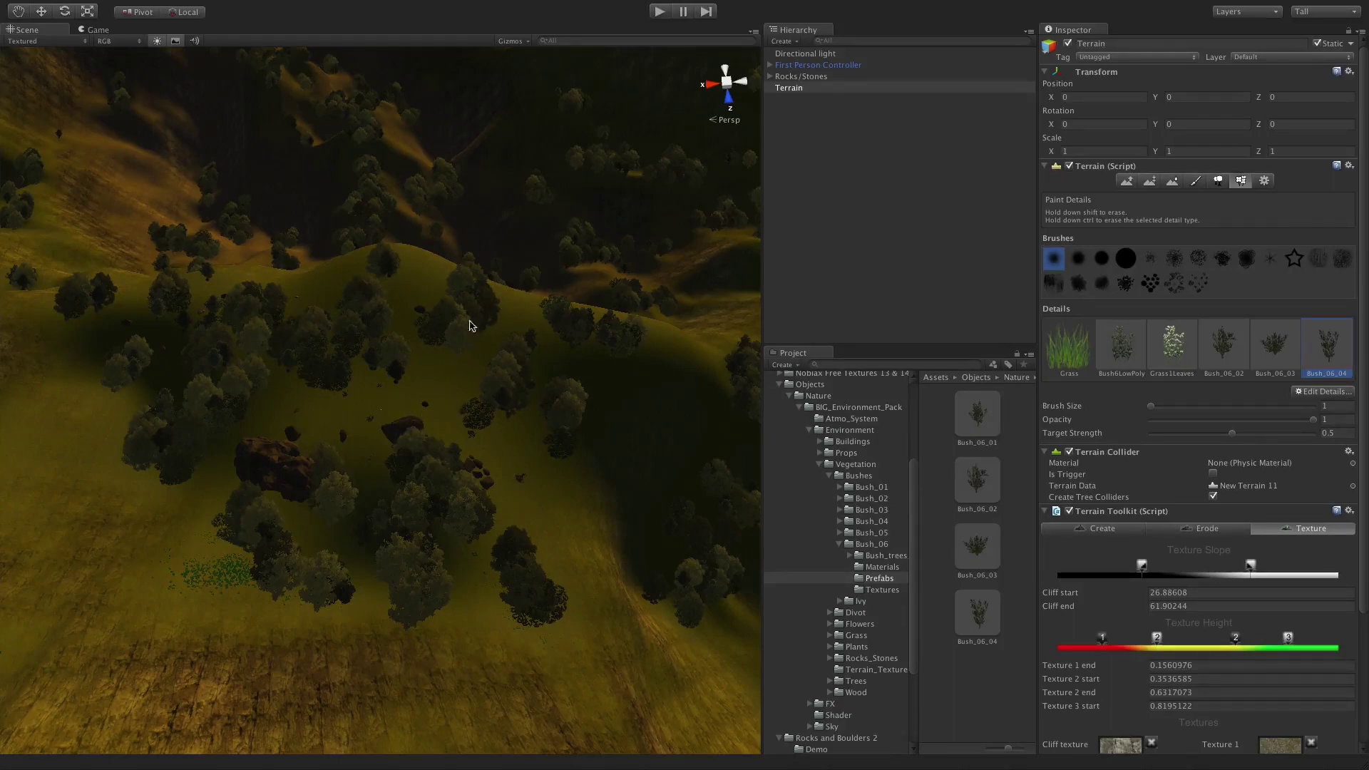
key("ctrl+p")
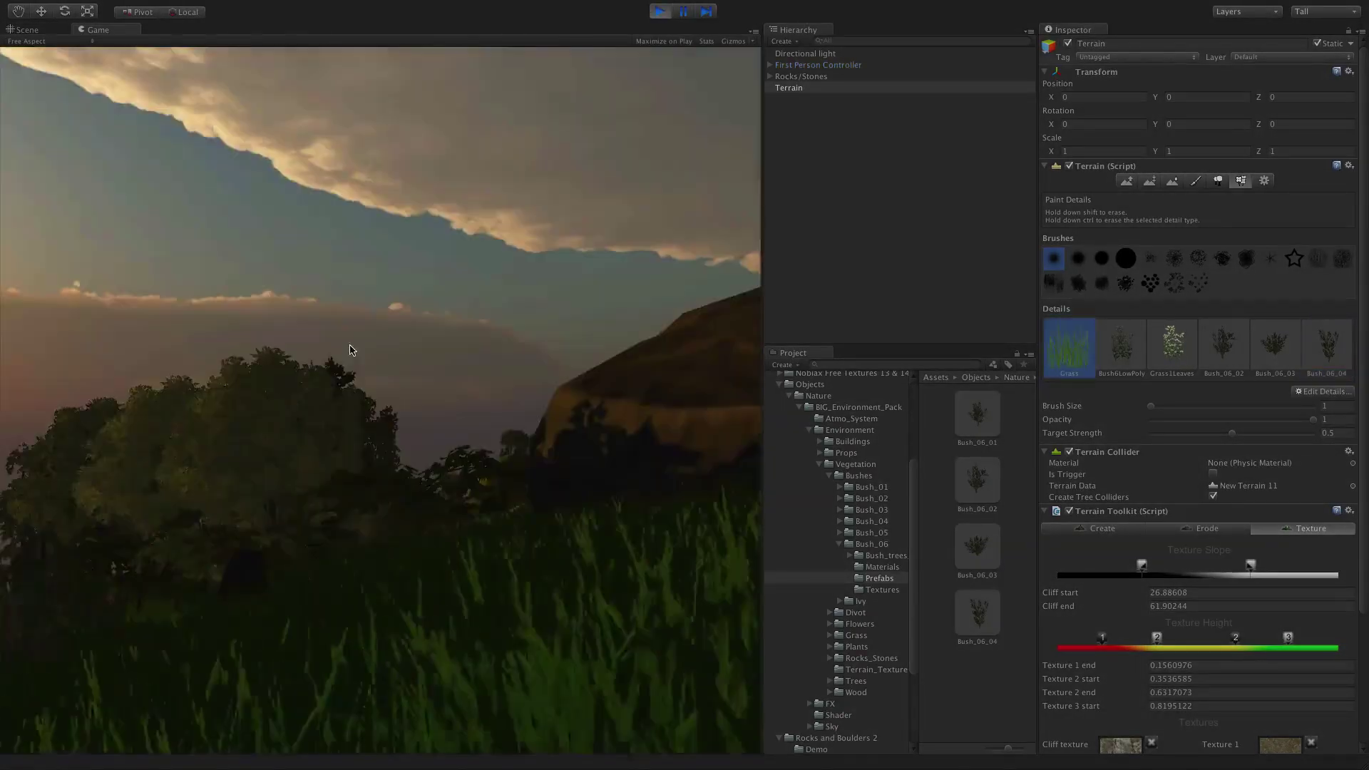
Step: Walk briefly through the trees, end the playtest, and assign the Sun flare to the directional light
key("w")
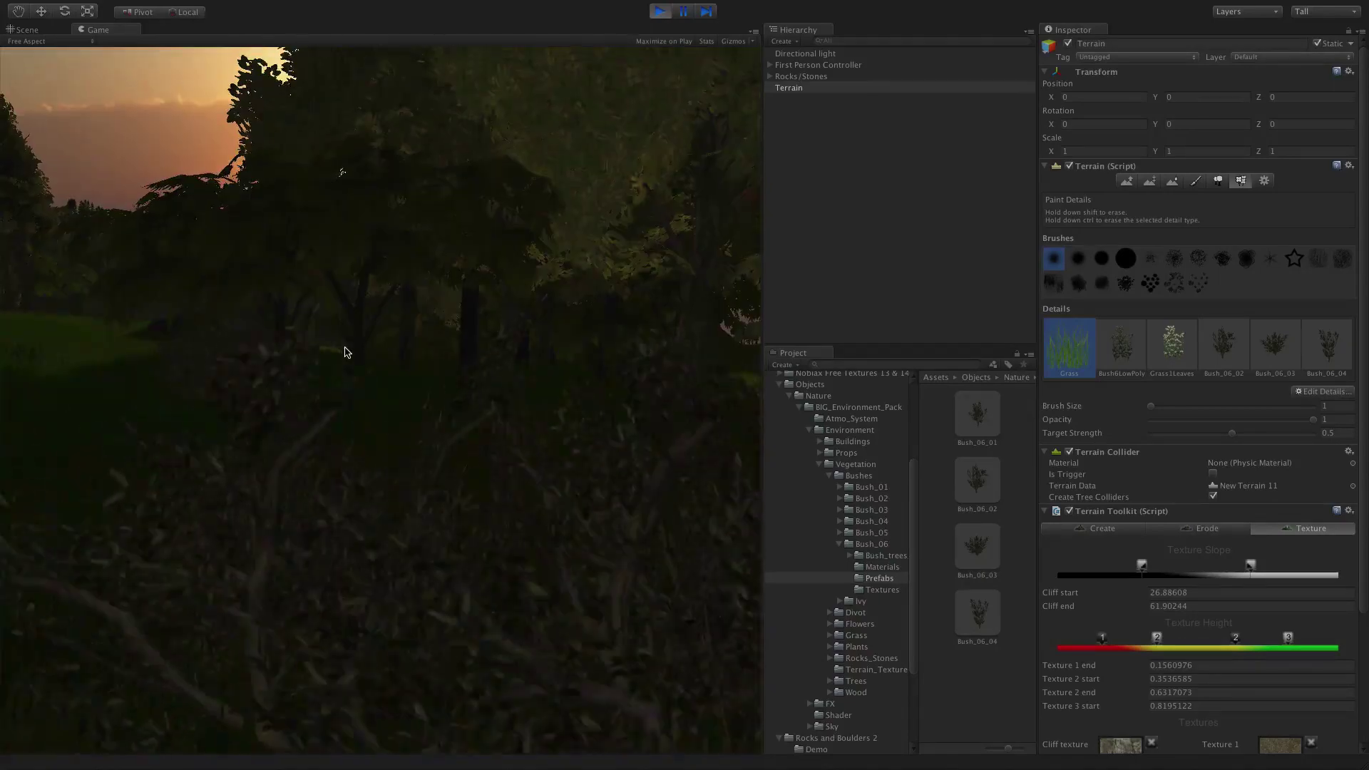
key("ctrl+p")
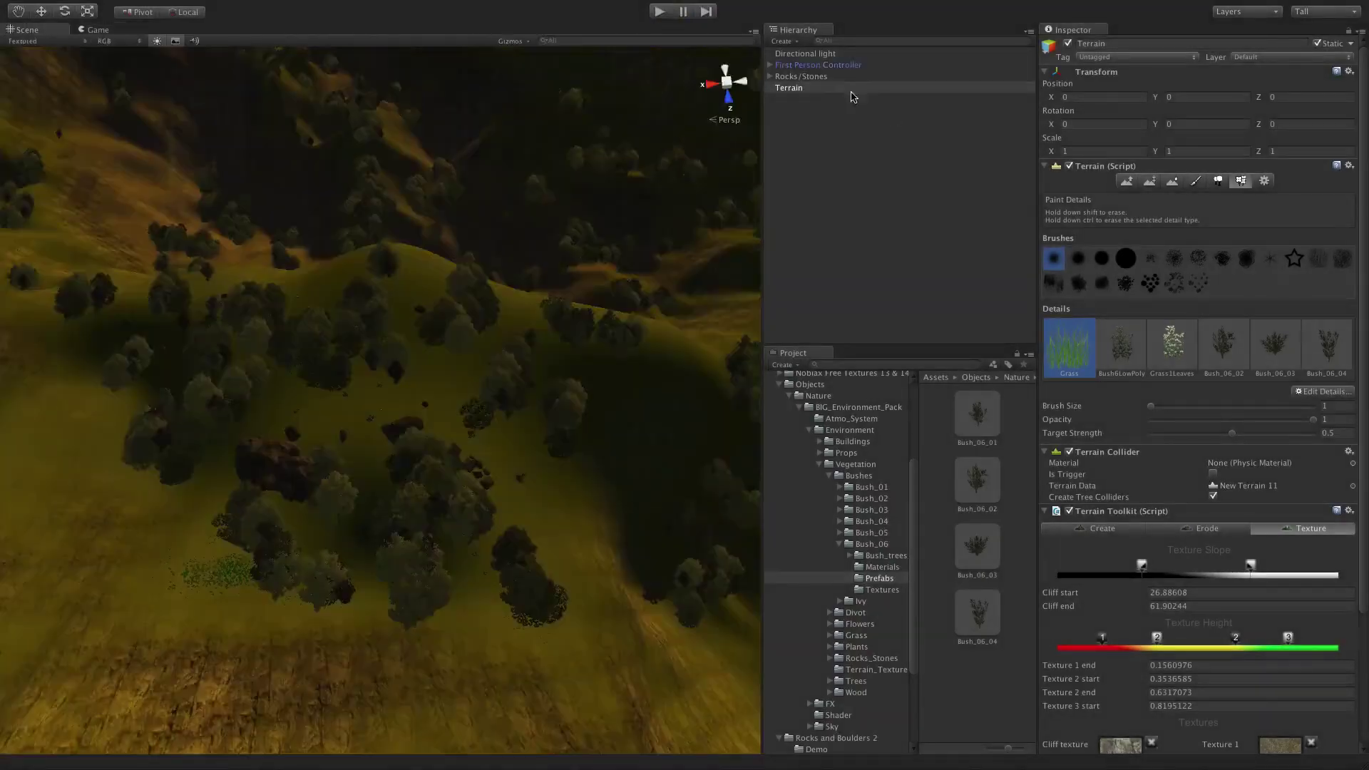
left_click(850, 90)
left_click(841, 55)
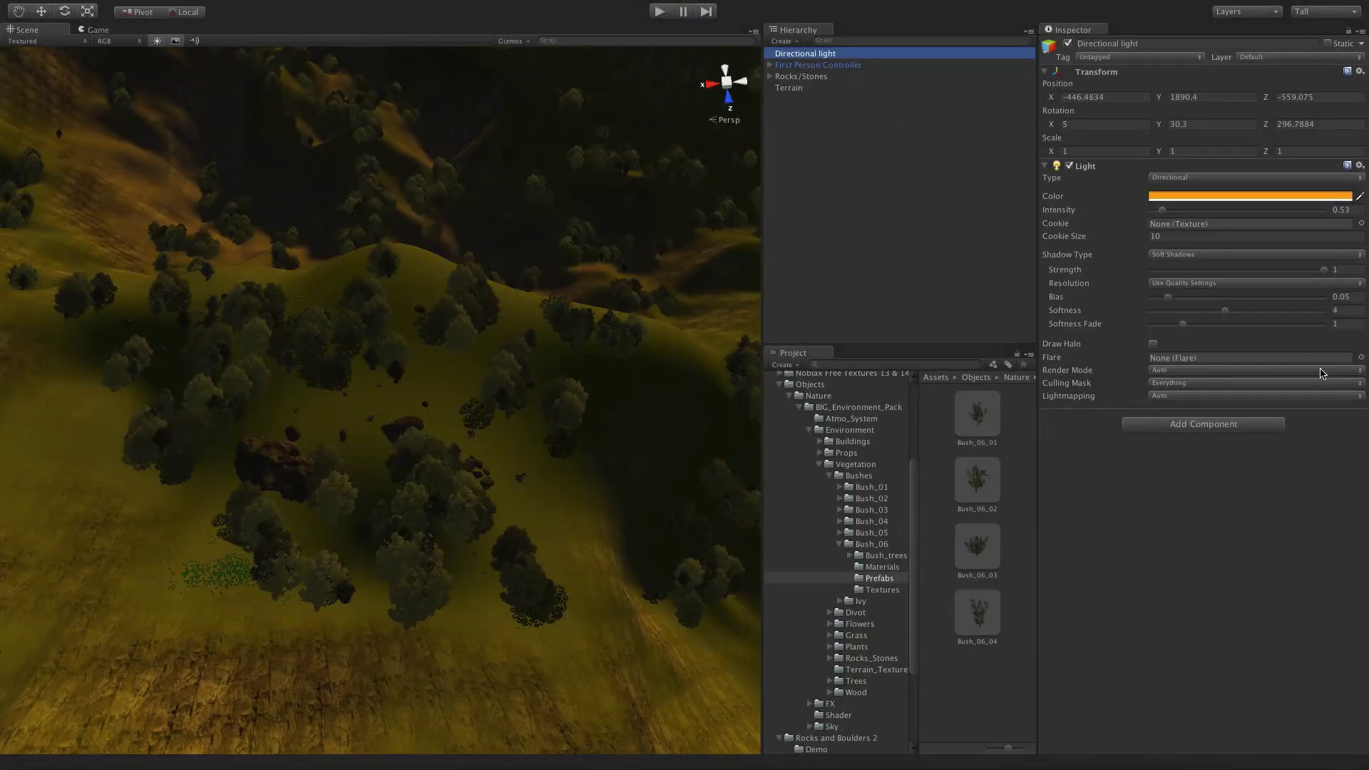
left_click(1362, 359)
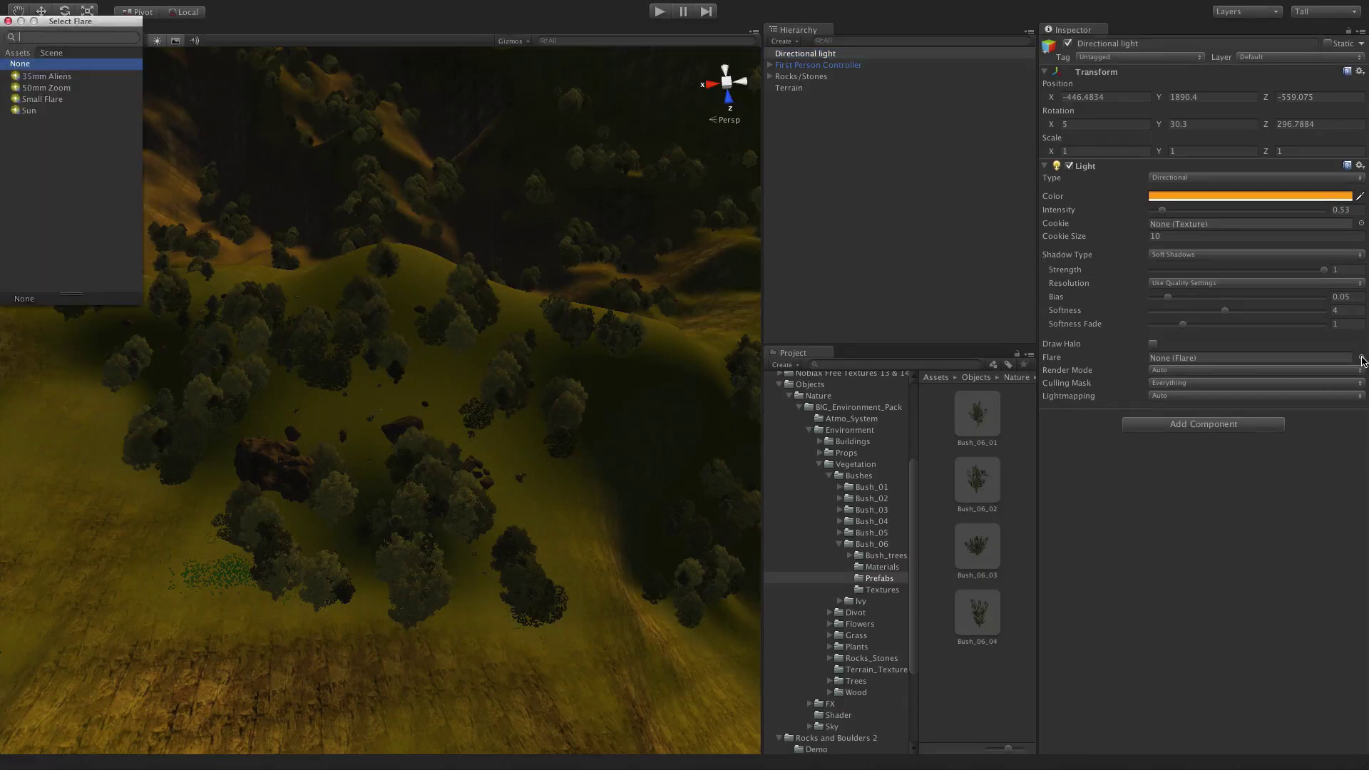
left_click(28, 111)
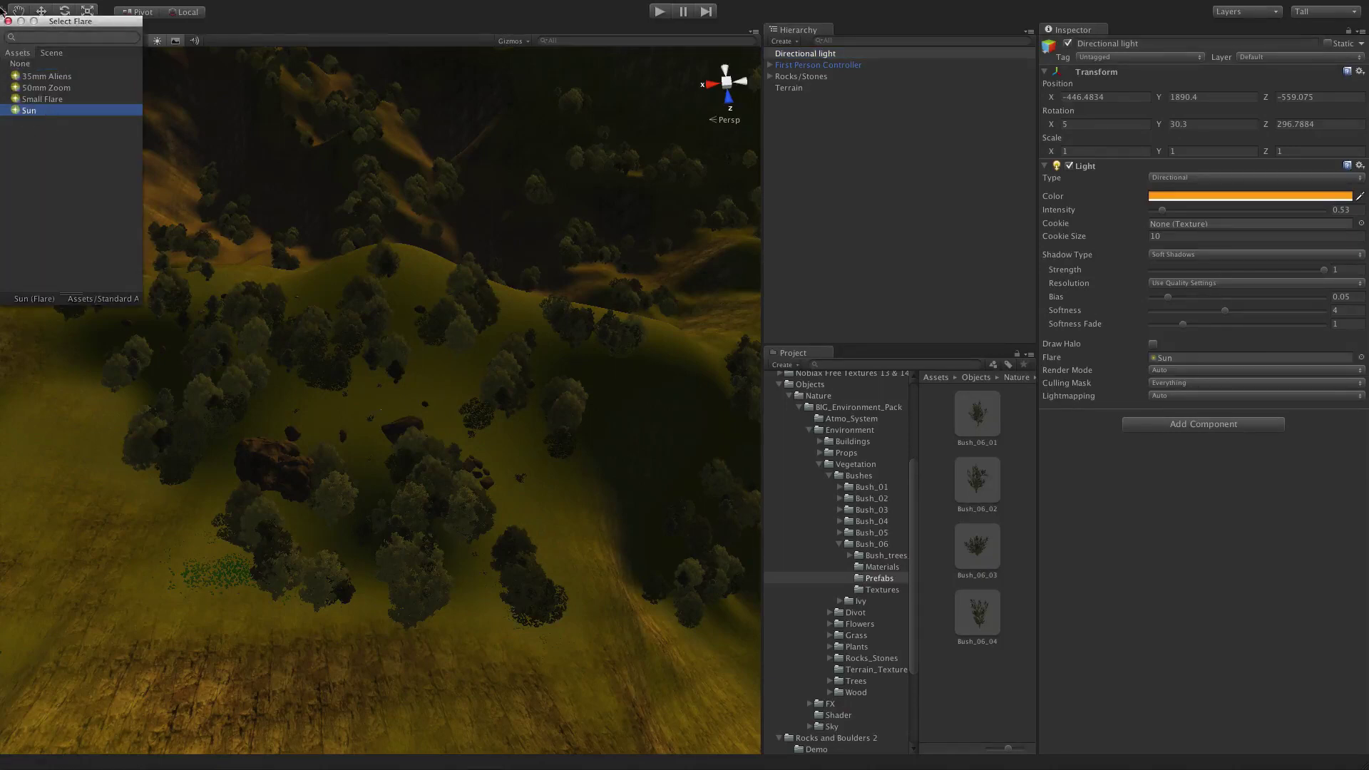
left_click(8, 21)
Step: Playtest the scene, walking among the trees toward the sunset to examine the sun flare, and stop the playtest
left_click(662, 12)
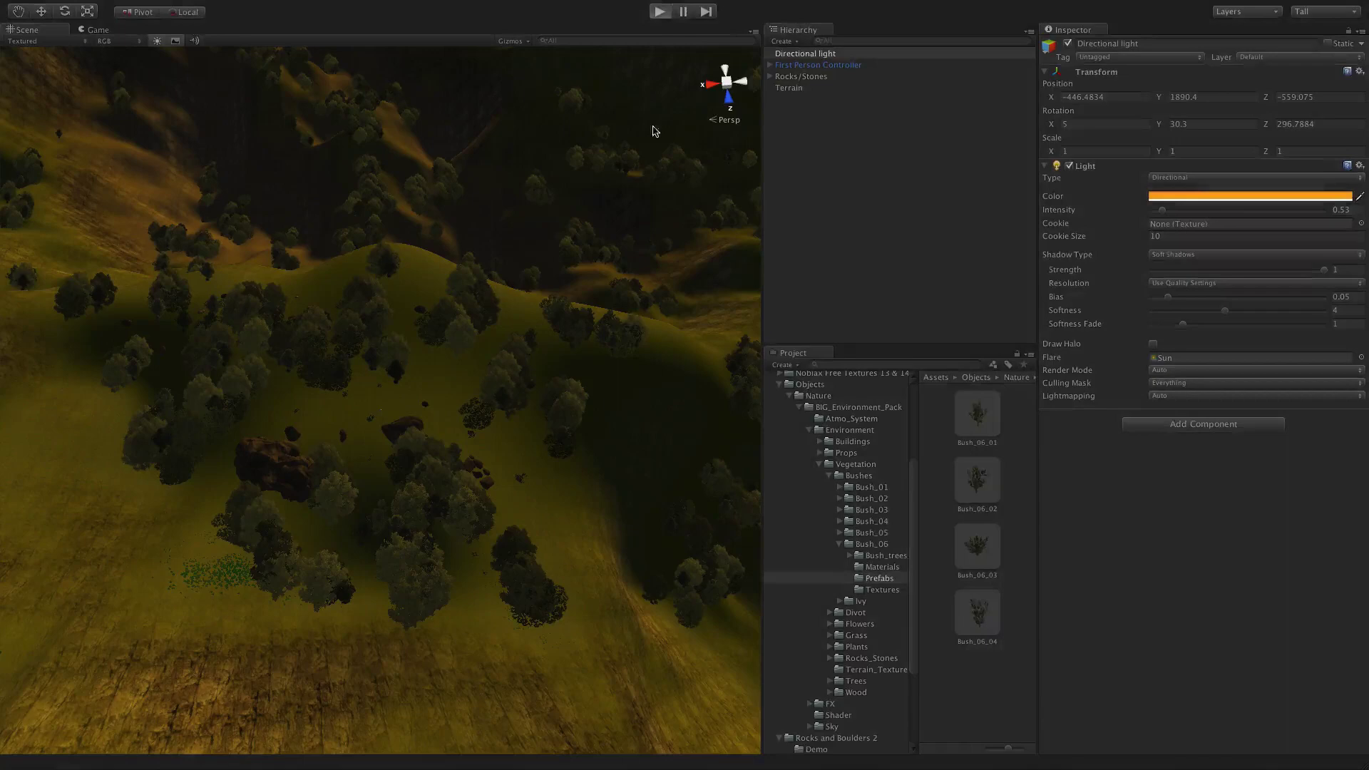
key("w")
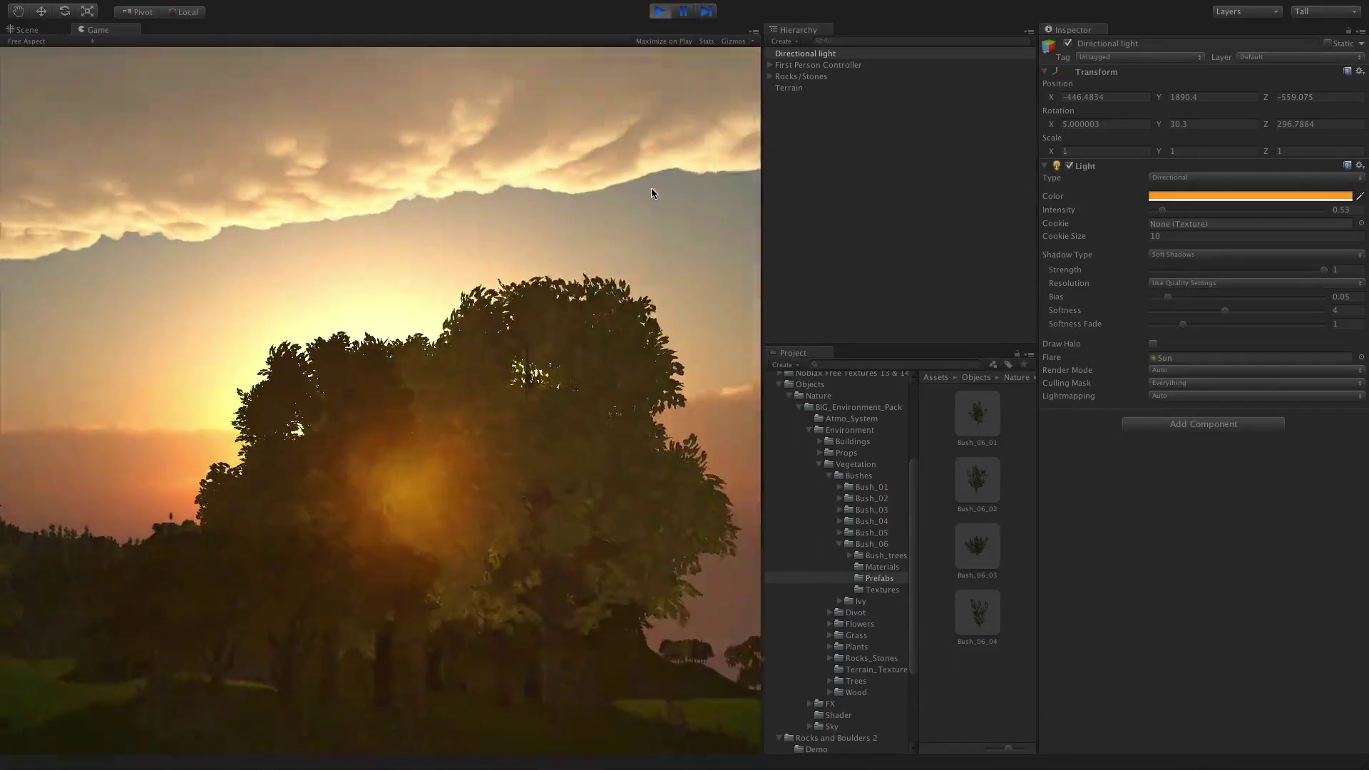
key("w")
key("w")
key("a")
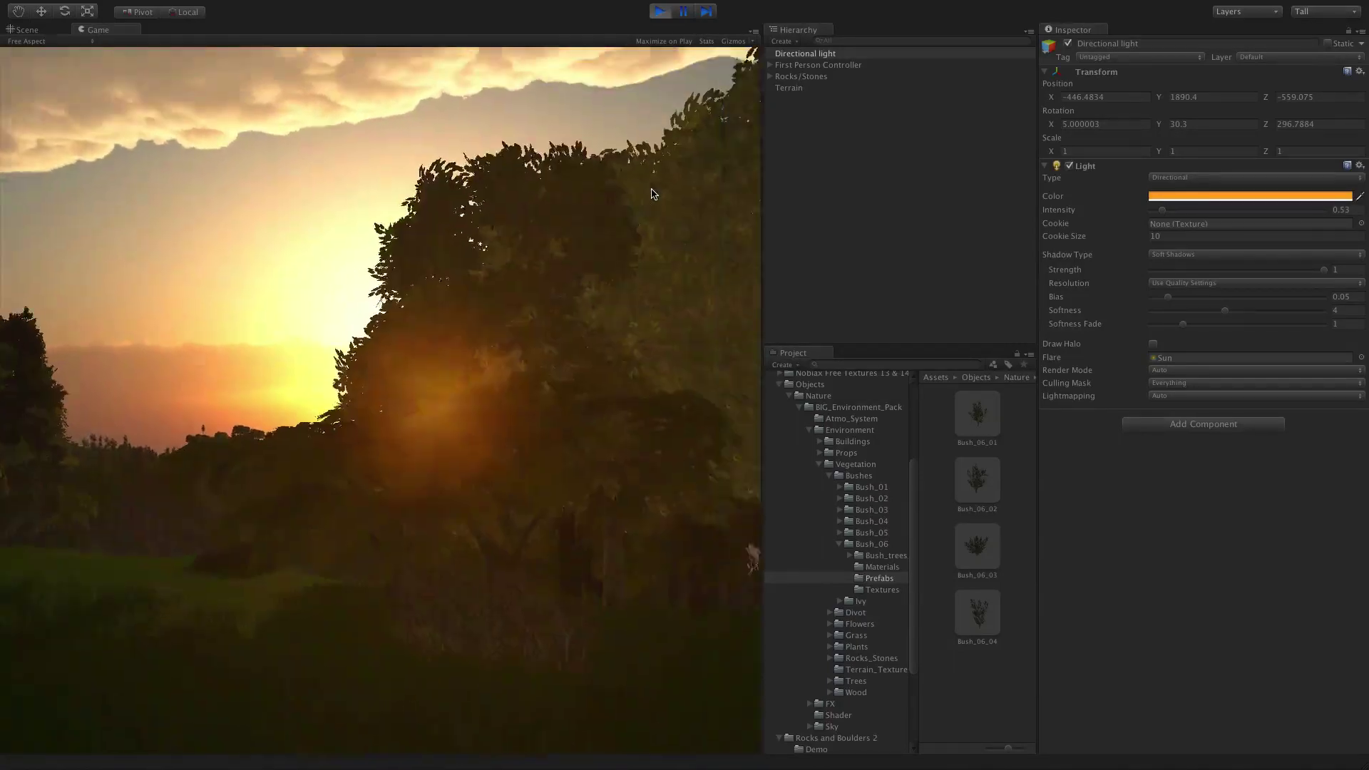
key("a")
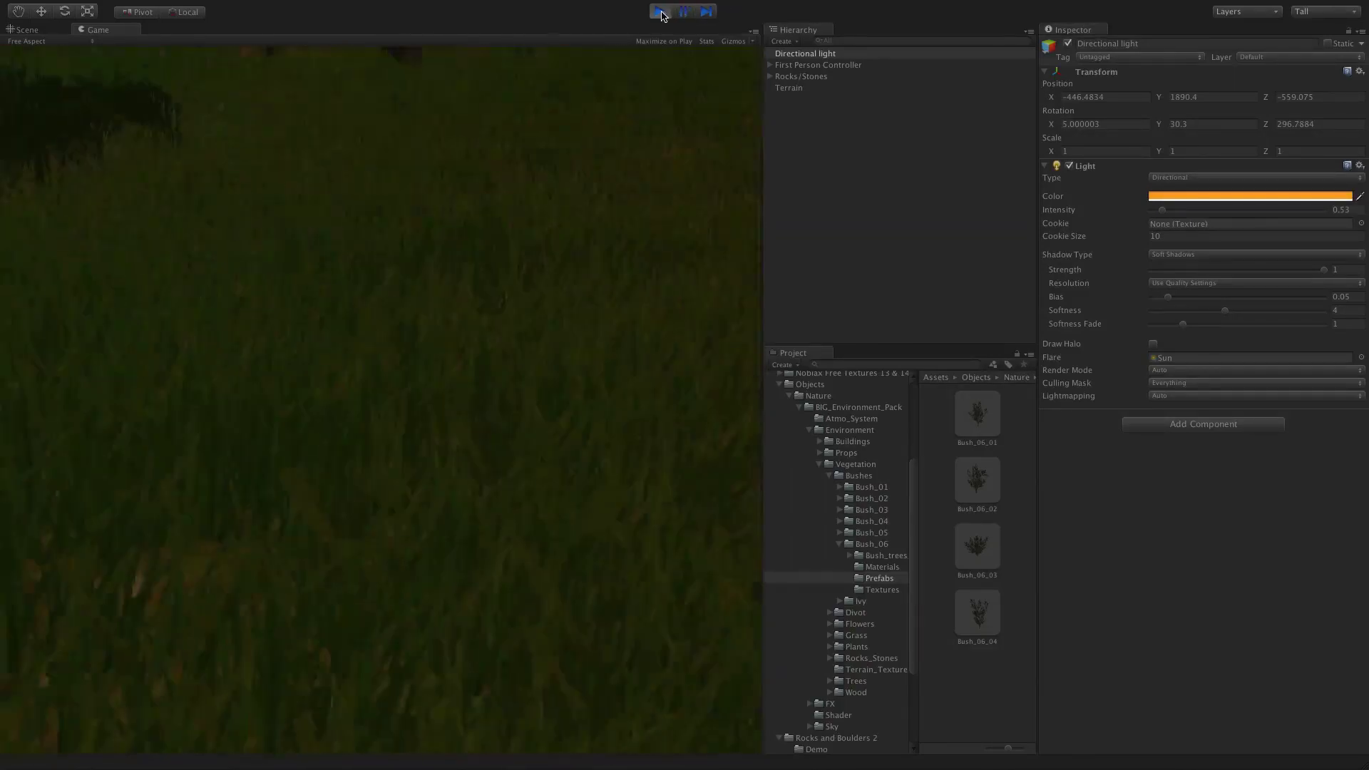
left_click(661, 12)
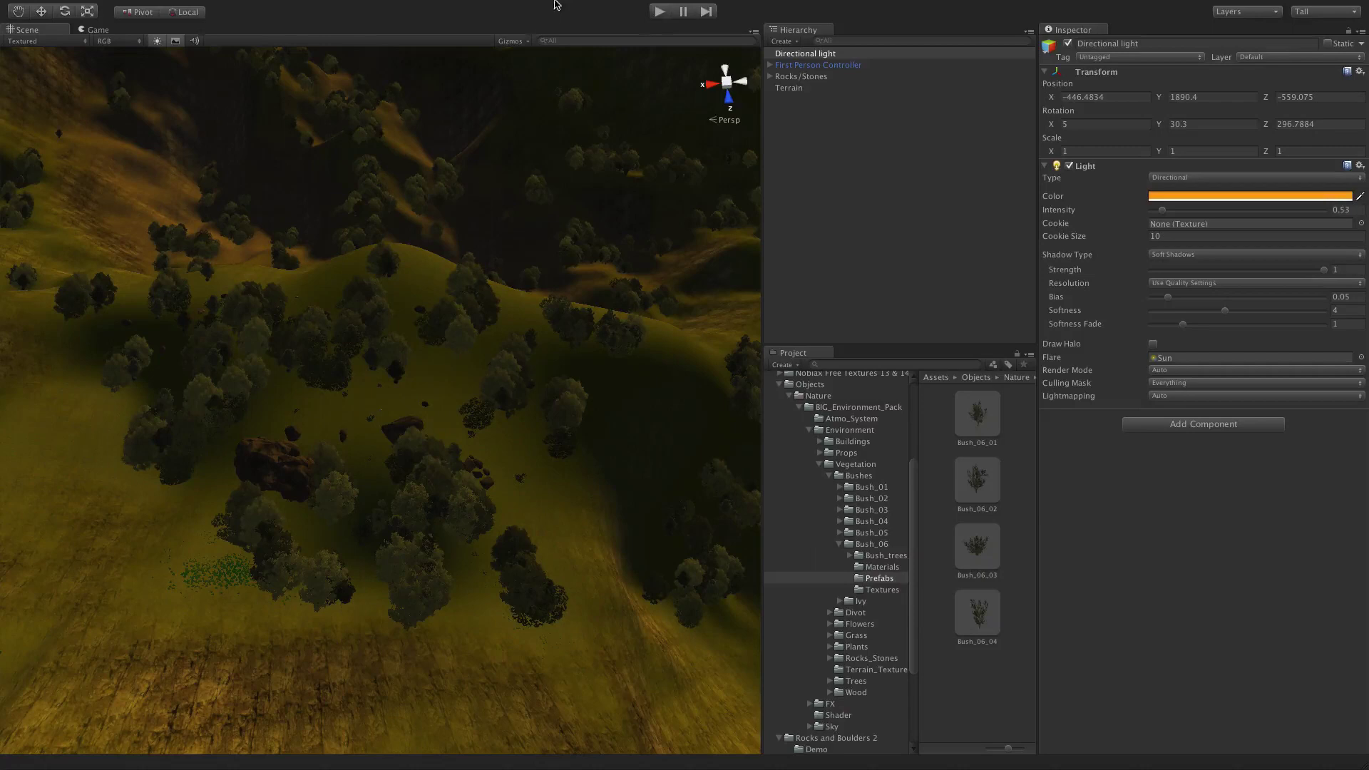
mouse_move(556, 5)
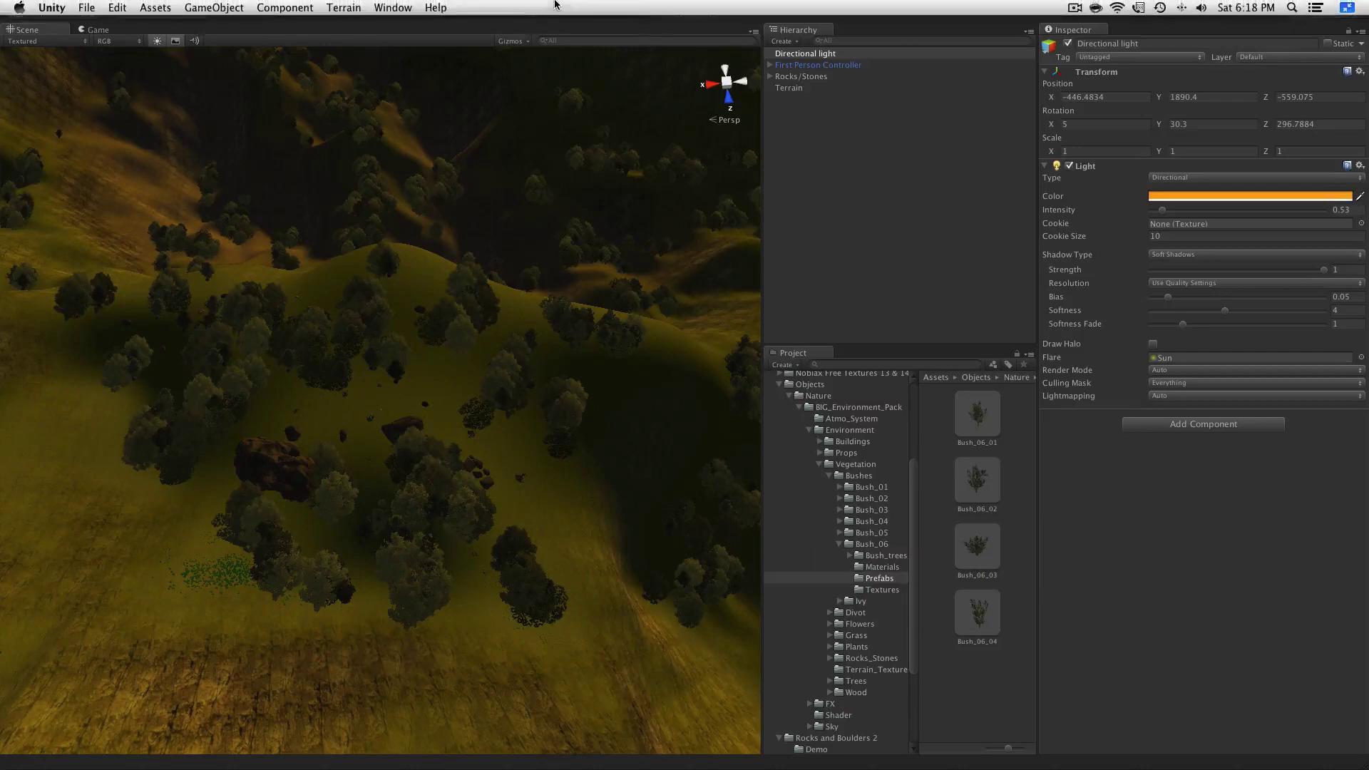
left_click(266, 7)
mouse_move(300, 148)
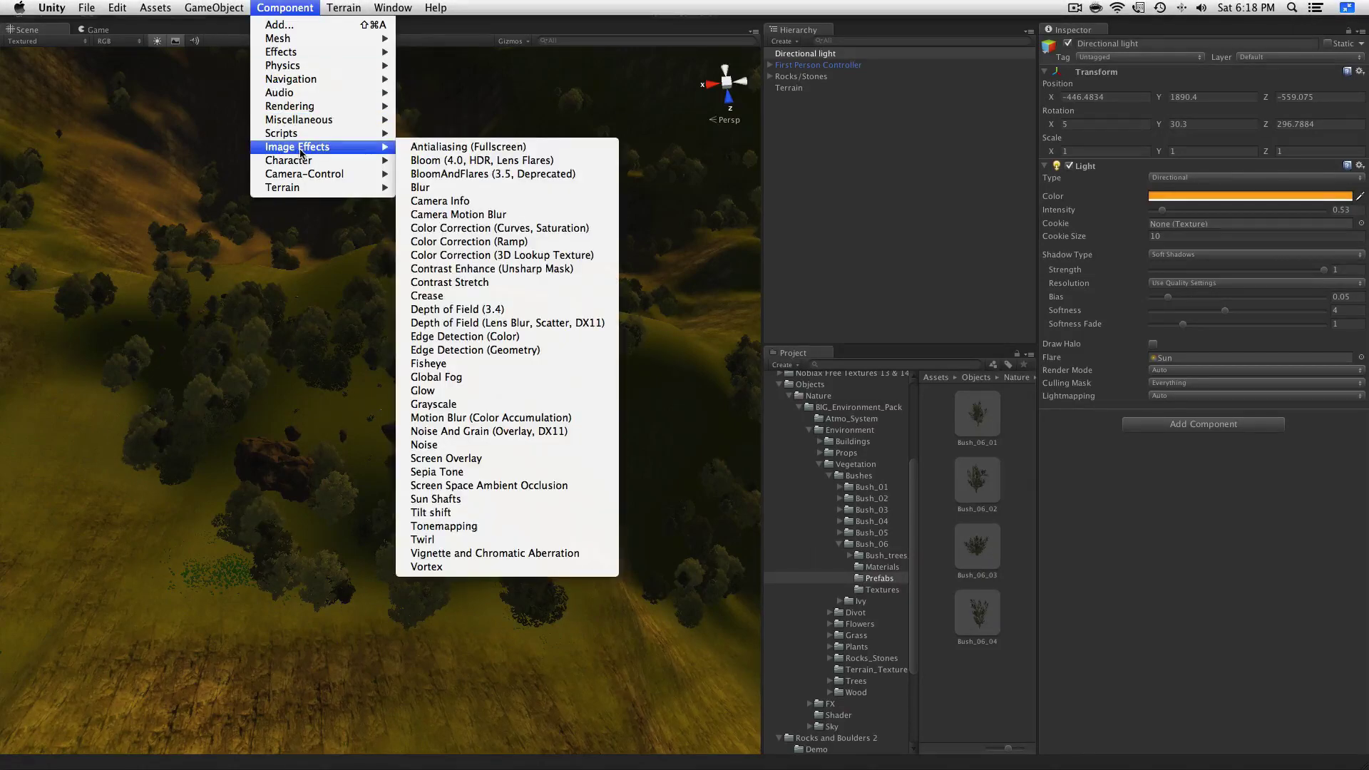
left_click(777, 56)
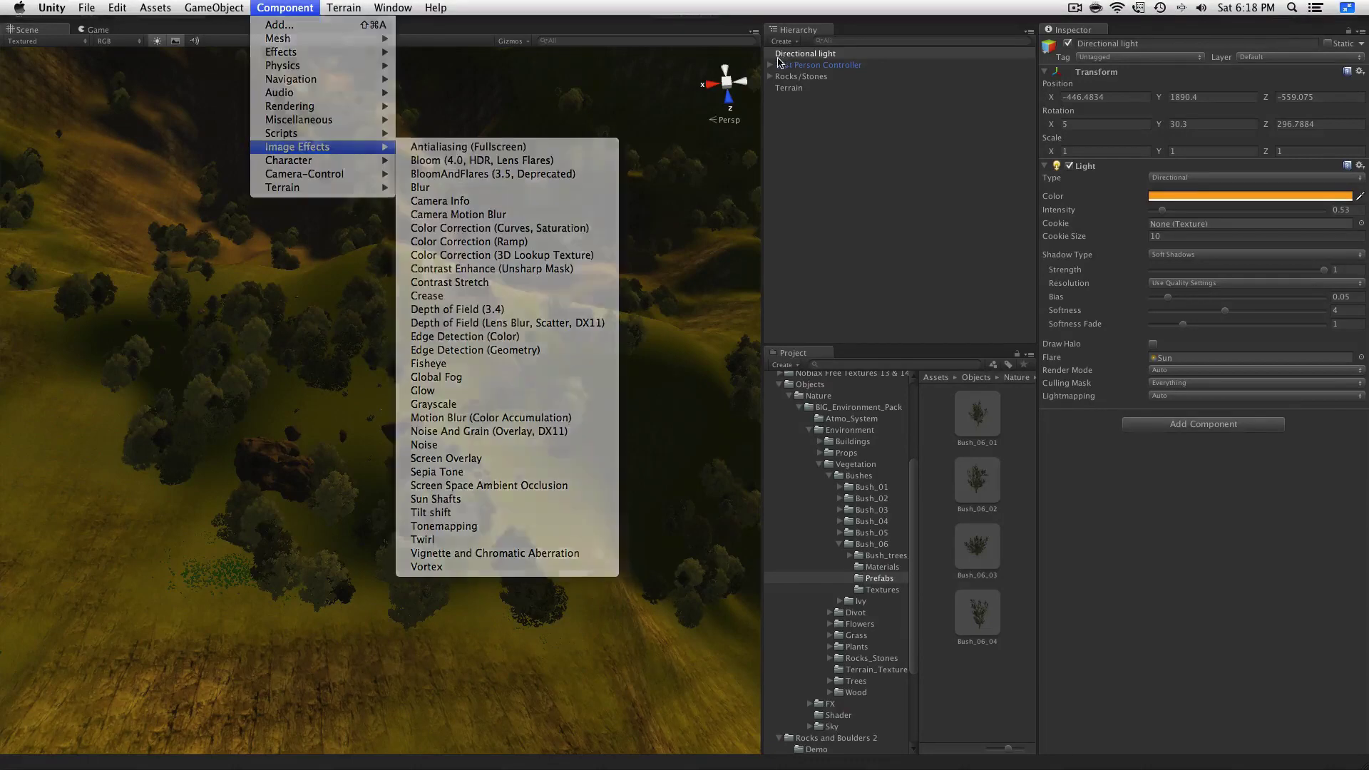
Step: Add the Bloom (4.0, HDR, Lens Flares) image effect to the Main Camera inside the First Person Controller
left_click(770, 65)
left_click(799, 88)
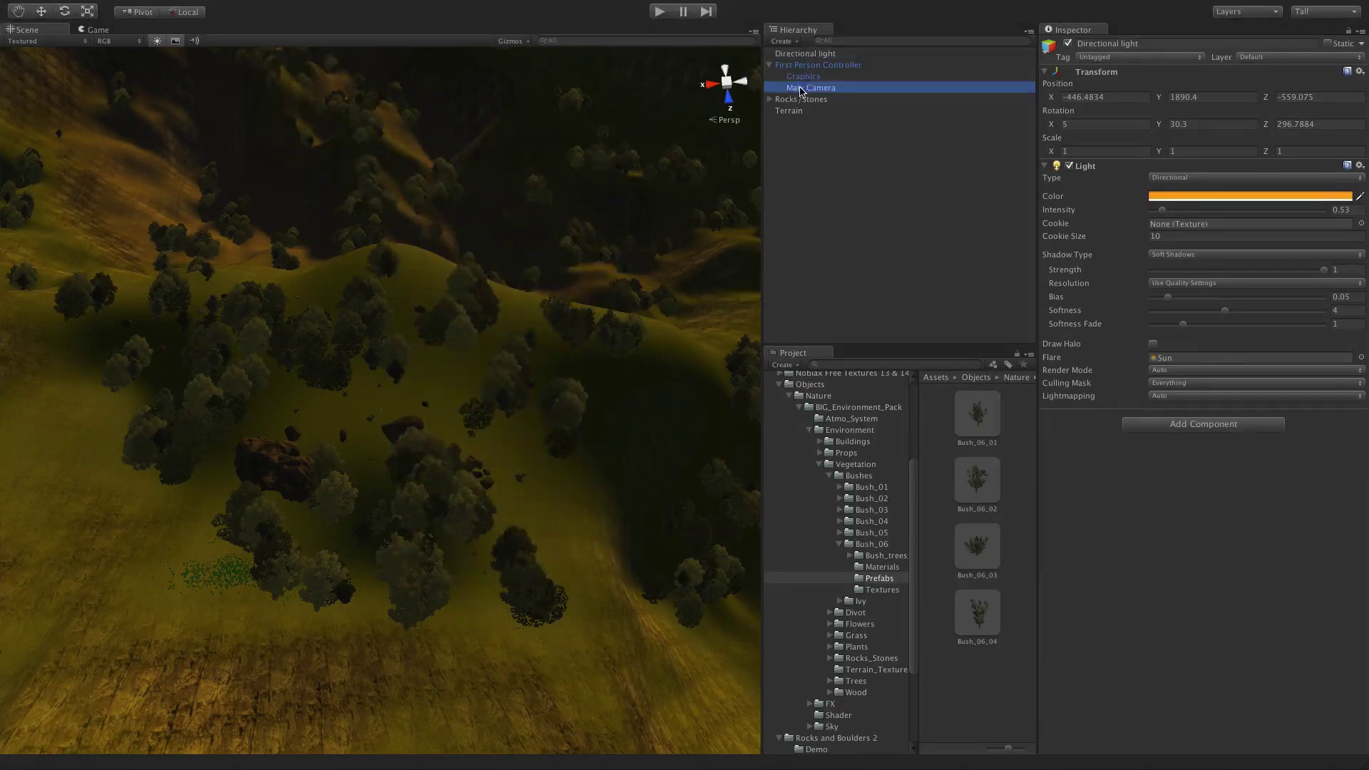
mouse_move(368, 4)
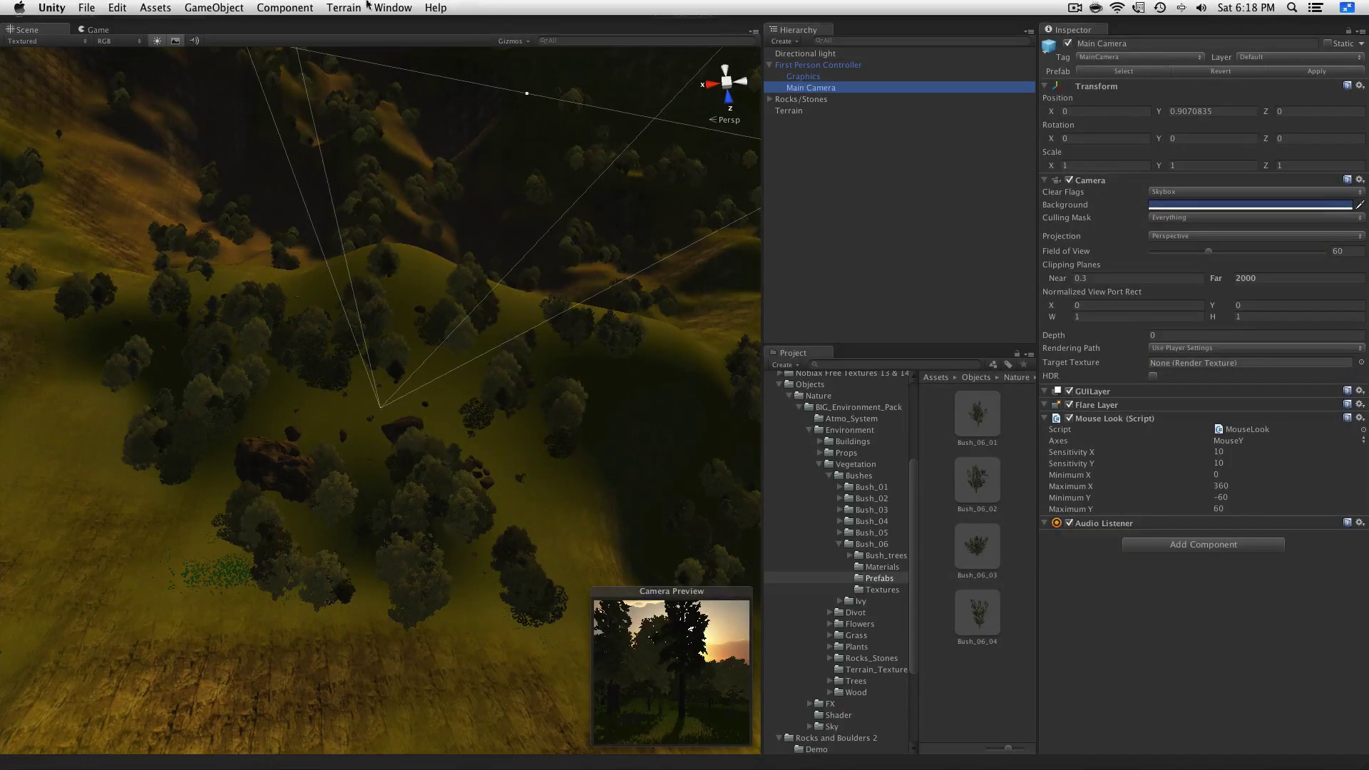
left_click(284, 7)
mouse_move(292, 148)
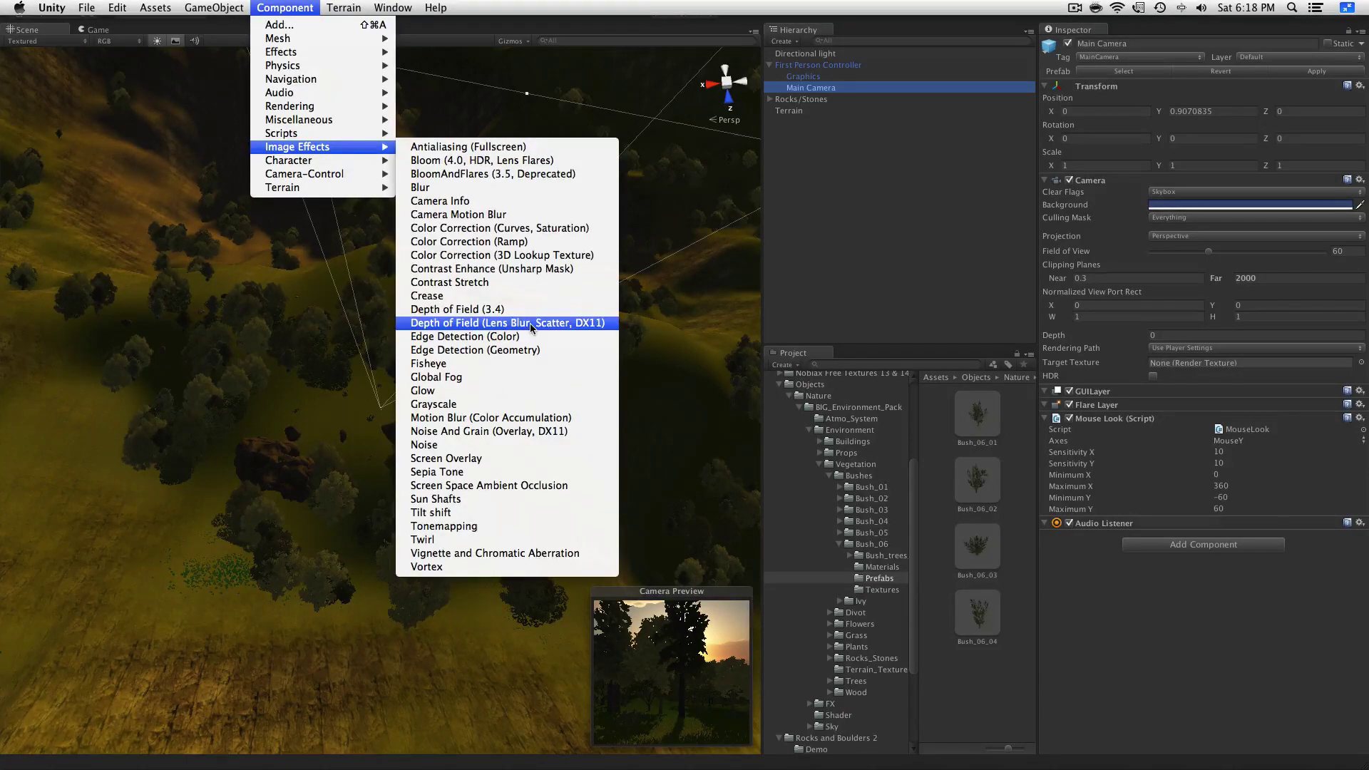
left_click(487, 167)
Step: Add the Antialiasing (Fullscreen) image effect to the Main Camera
mouse_move(312, 6)
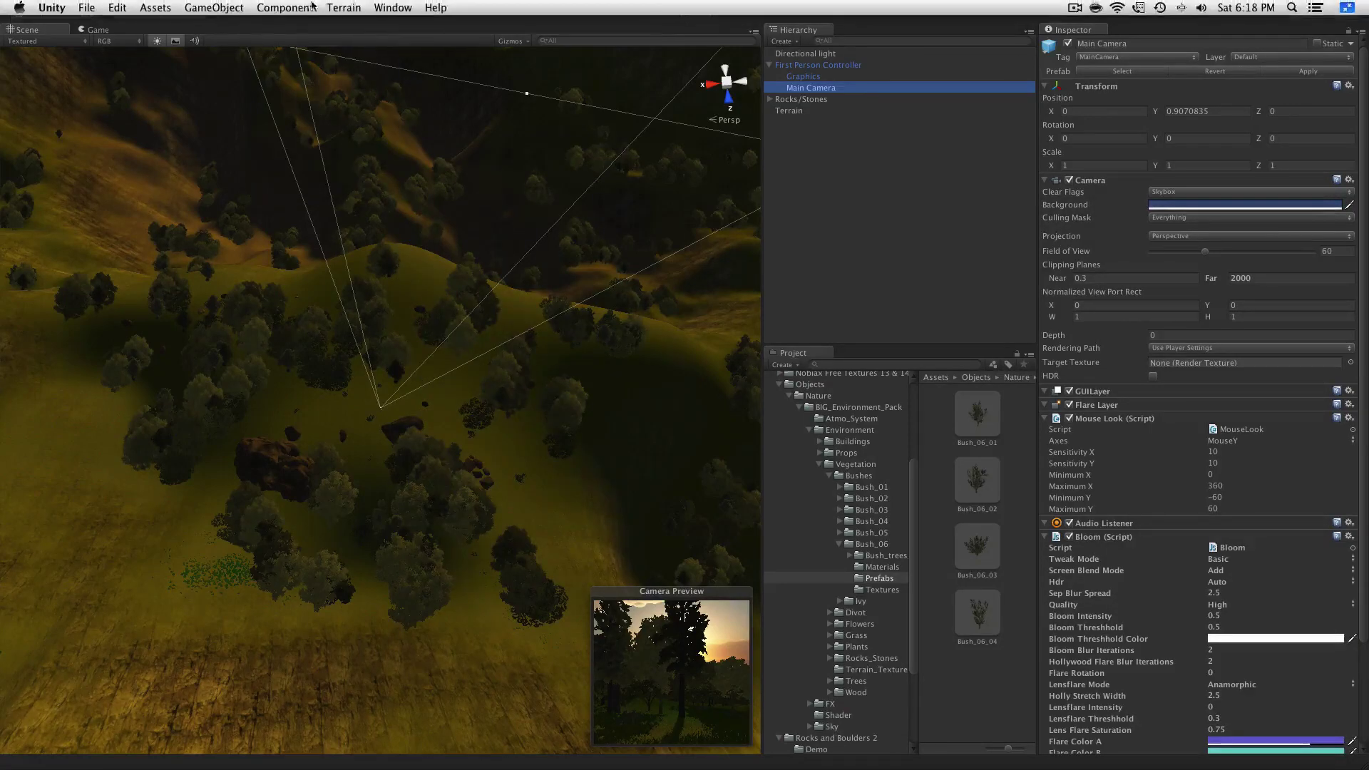
left_click(265, 7)
mouse_move(297, 67)
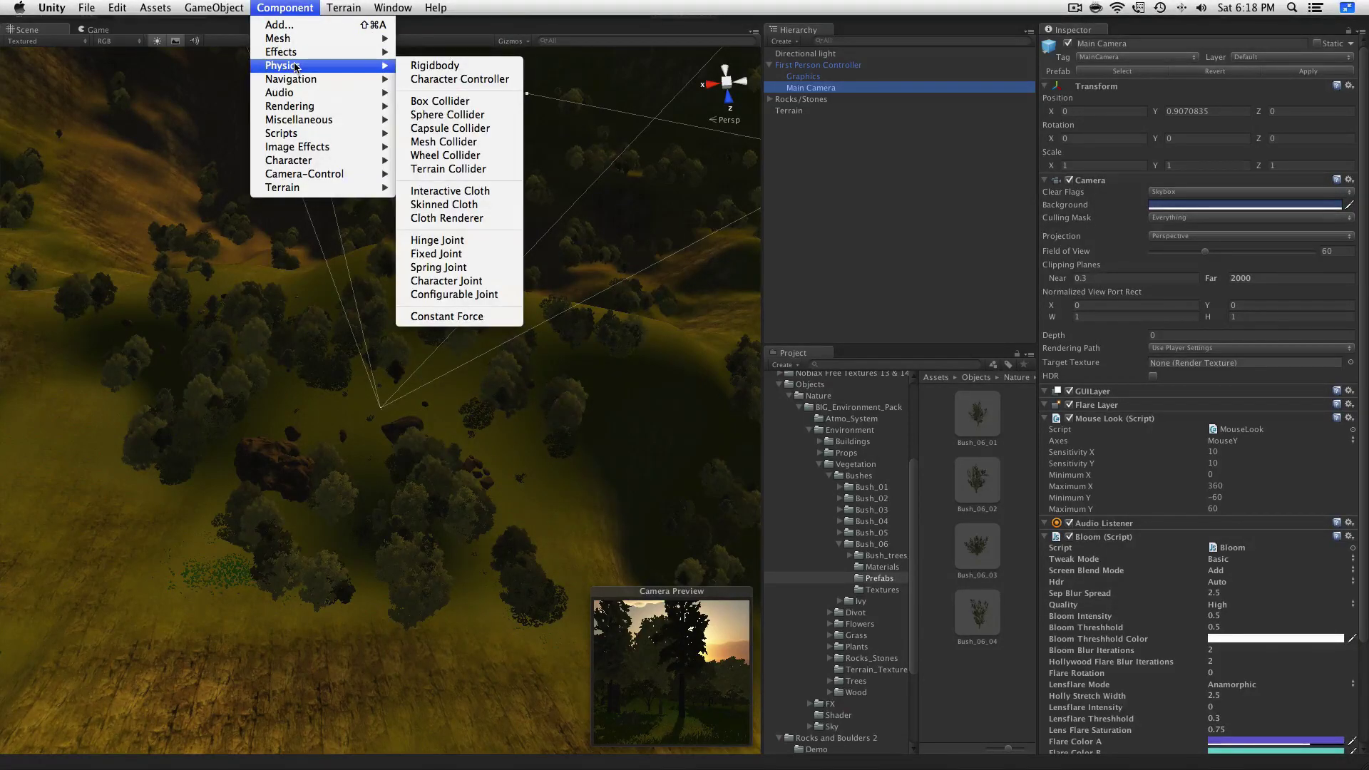
mouse_move(296, 127)
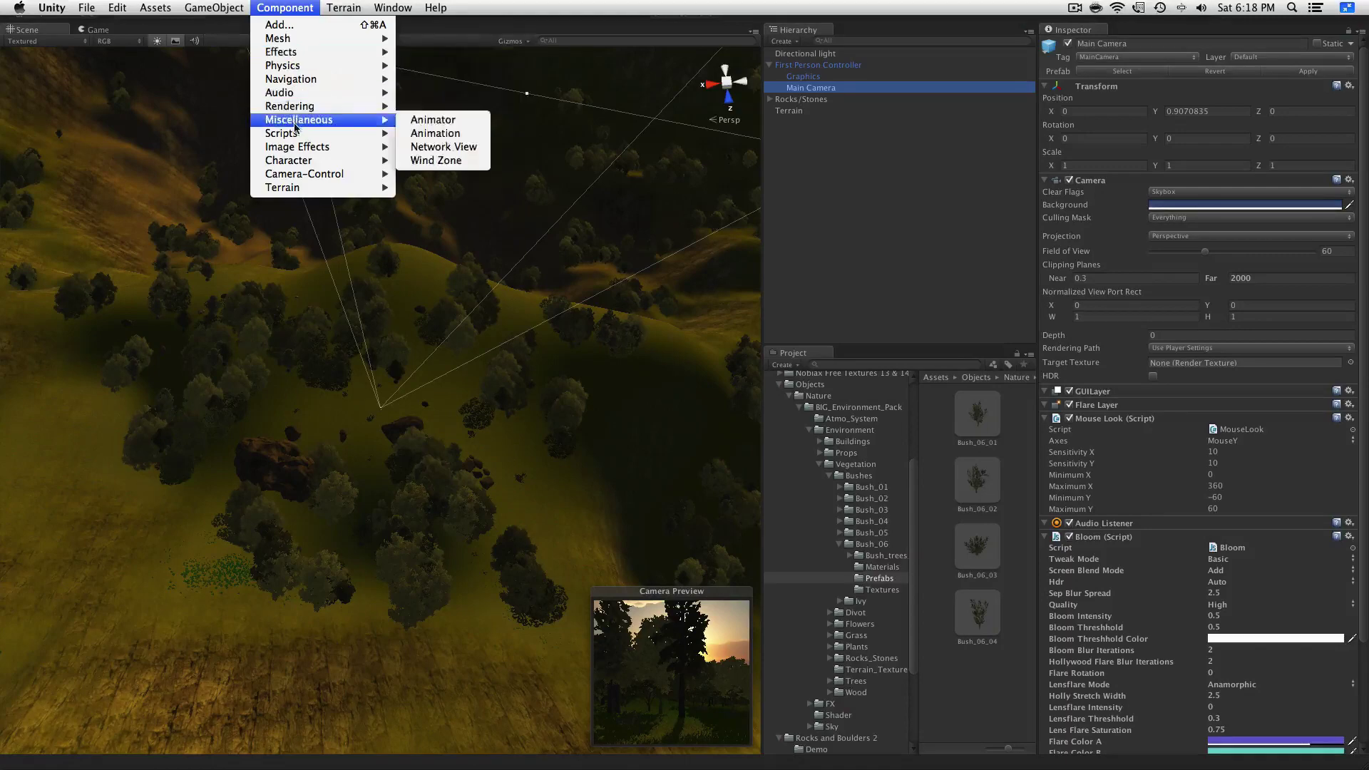
left_click(258, 7)
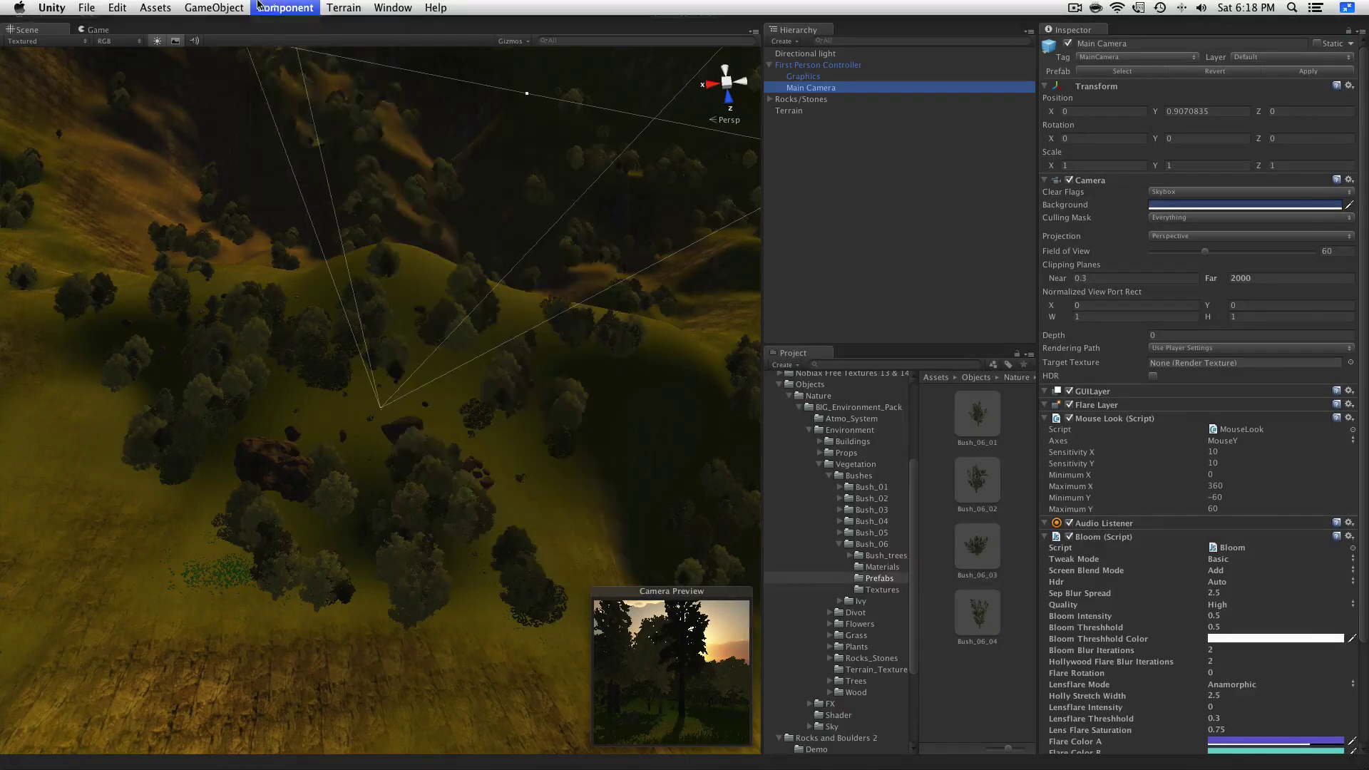
Step: Try the Color Correction (3D Lookup Texture) image effect on the Main Camera and remove that component again
left_click(288, 7)
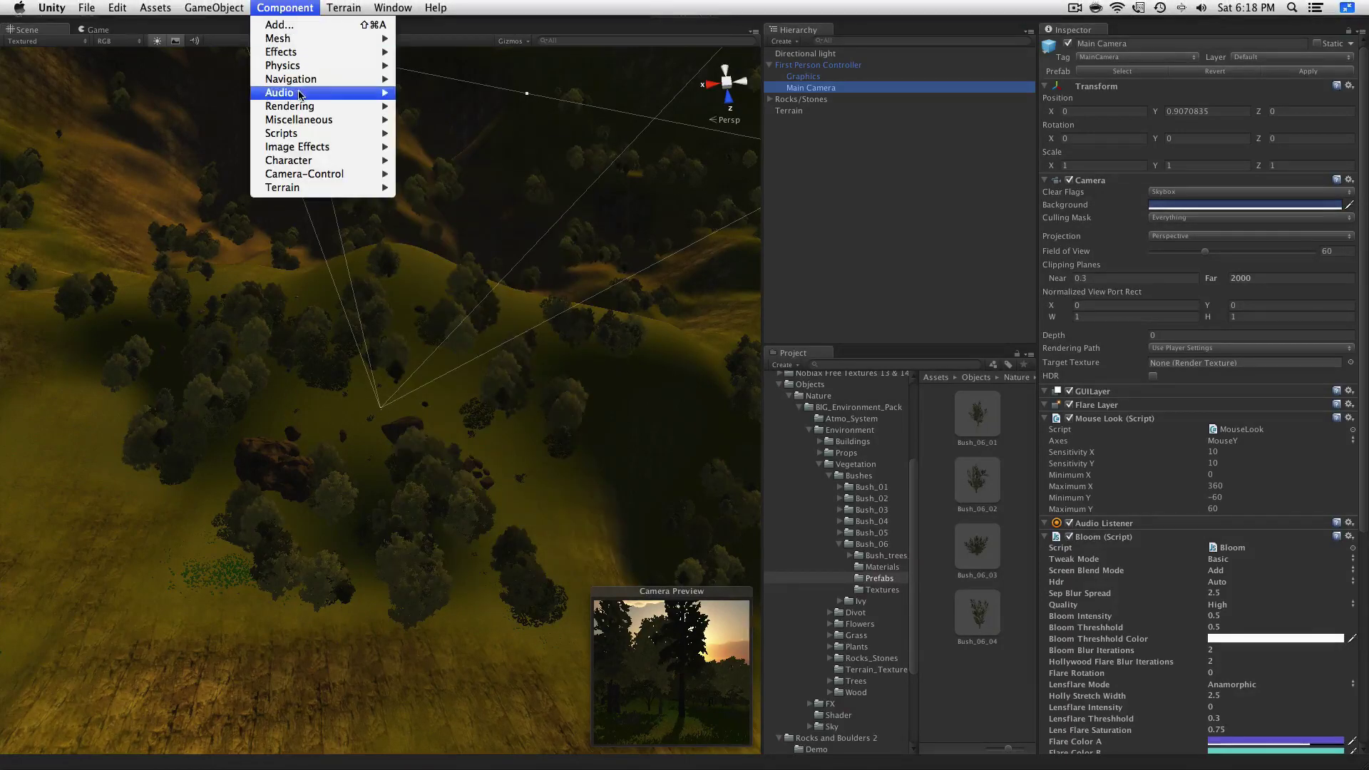
mouse_move(325, 147)
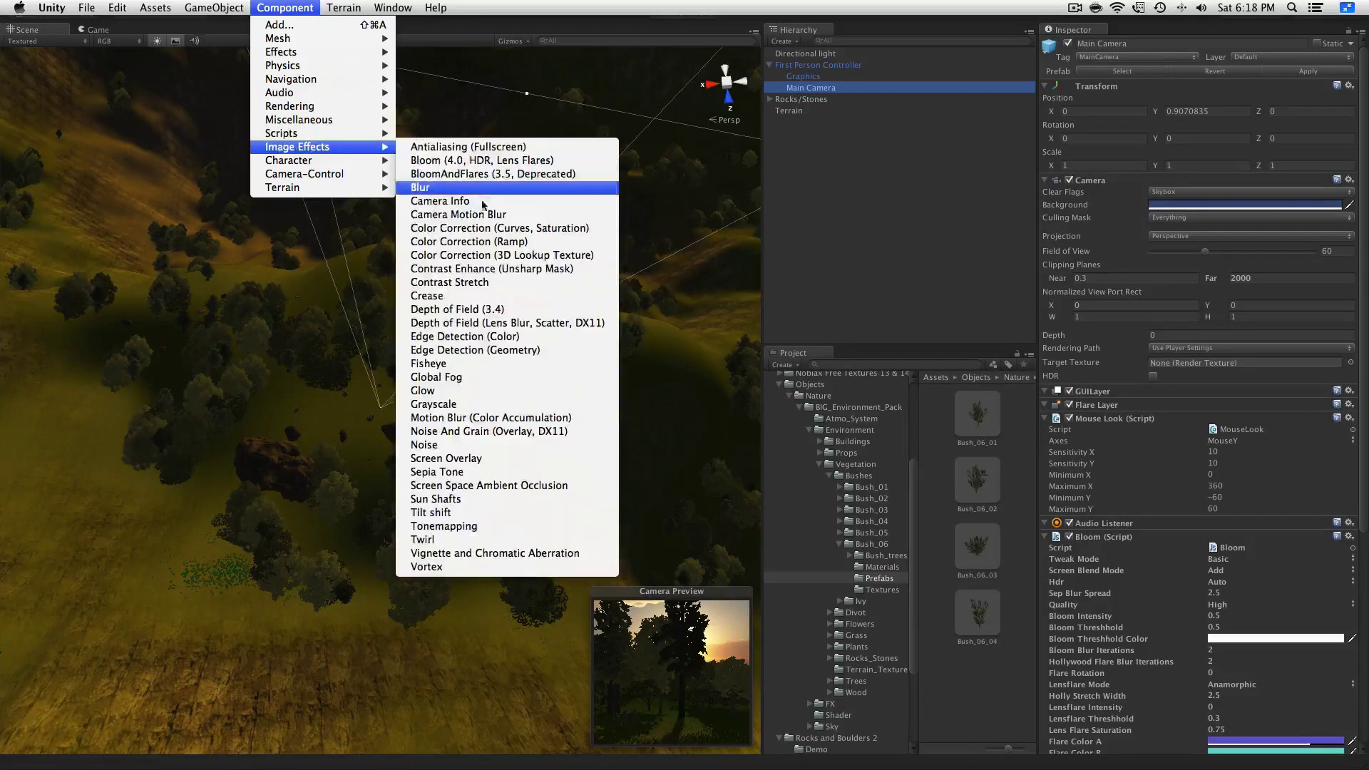
left_click(474, 256)
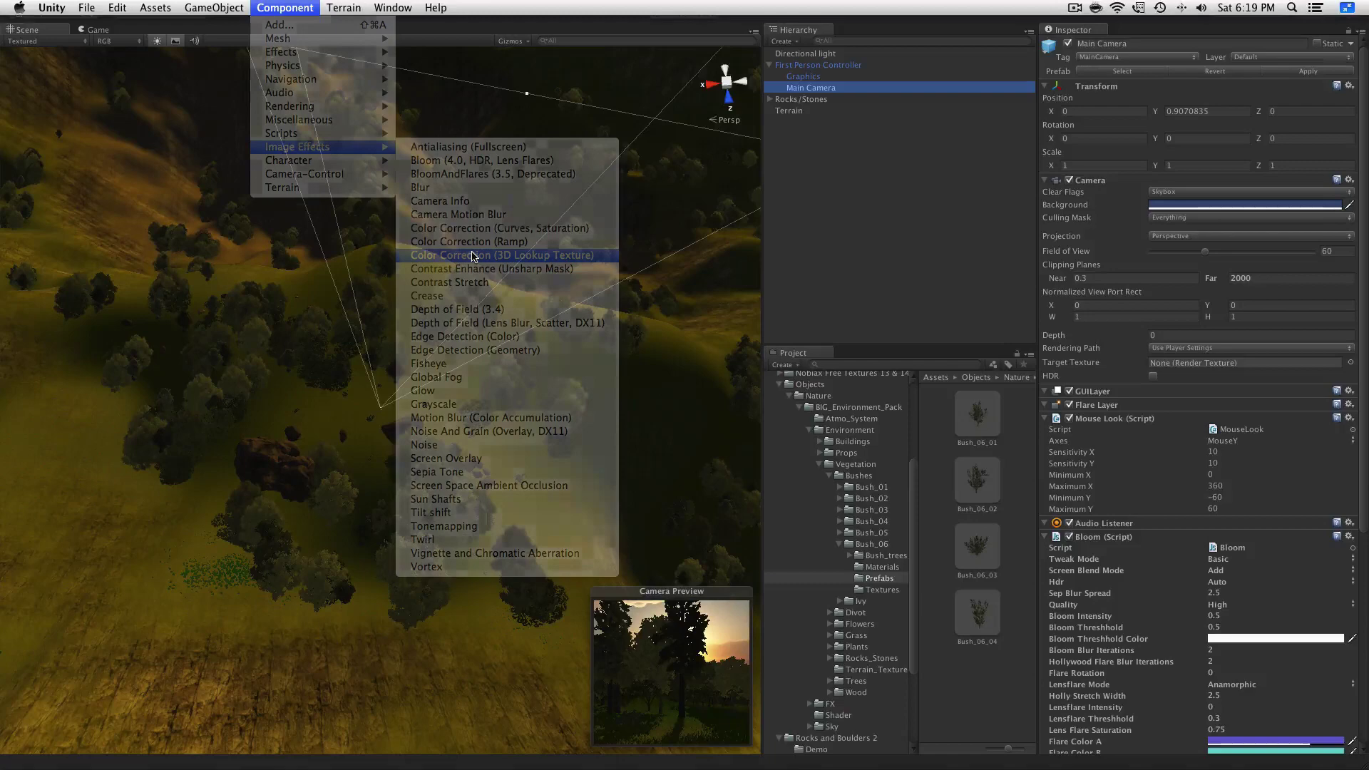
scroll(1239, 484, "down", 4)
scroll(1239, 484, "down", 5)
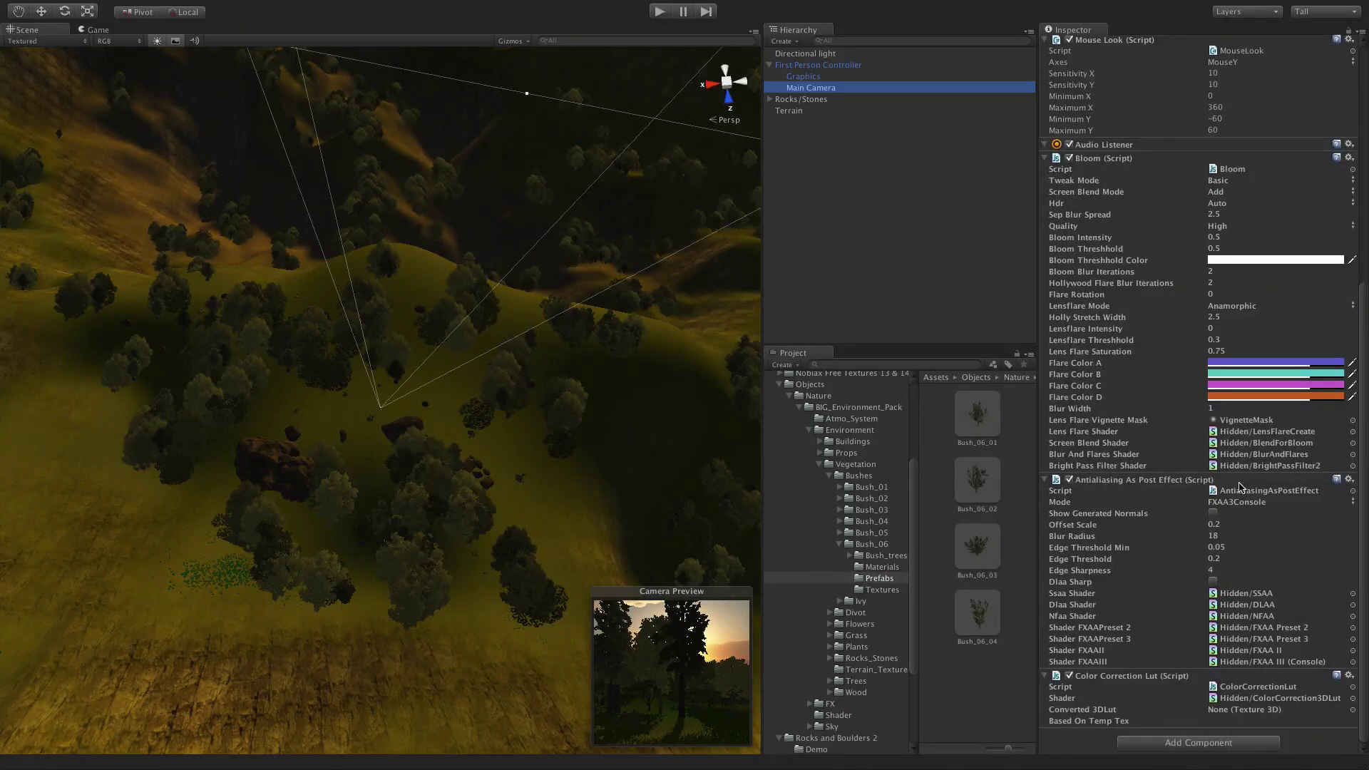
right_click(1133, 676)
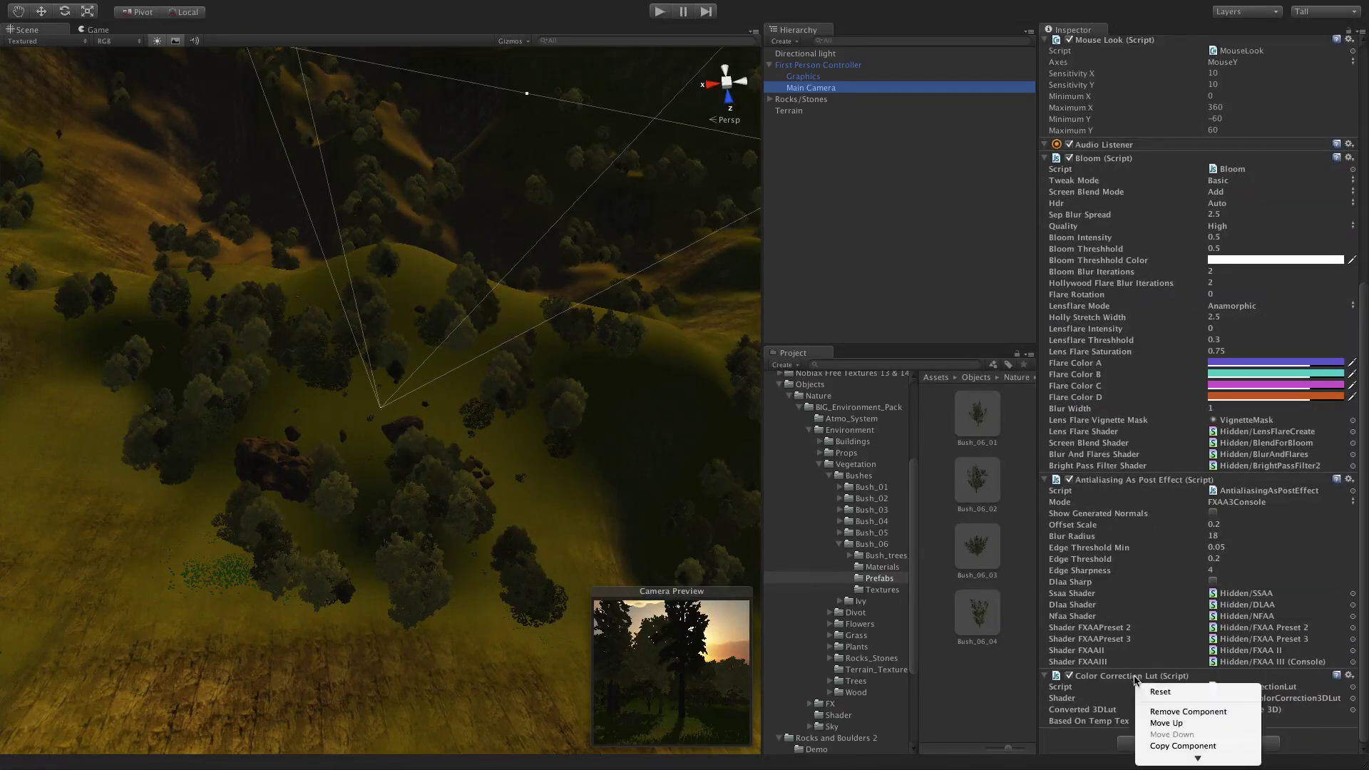
left_click(1166, 714)
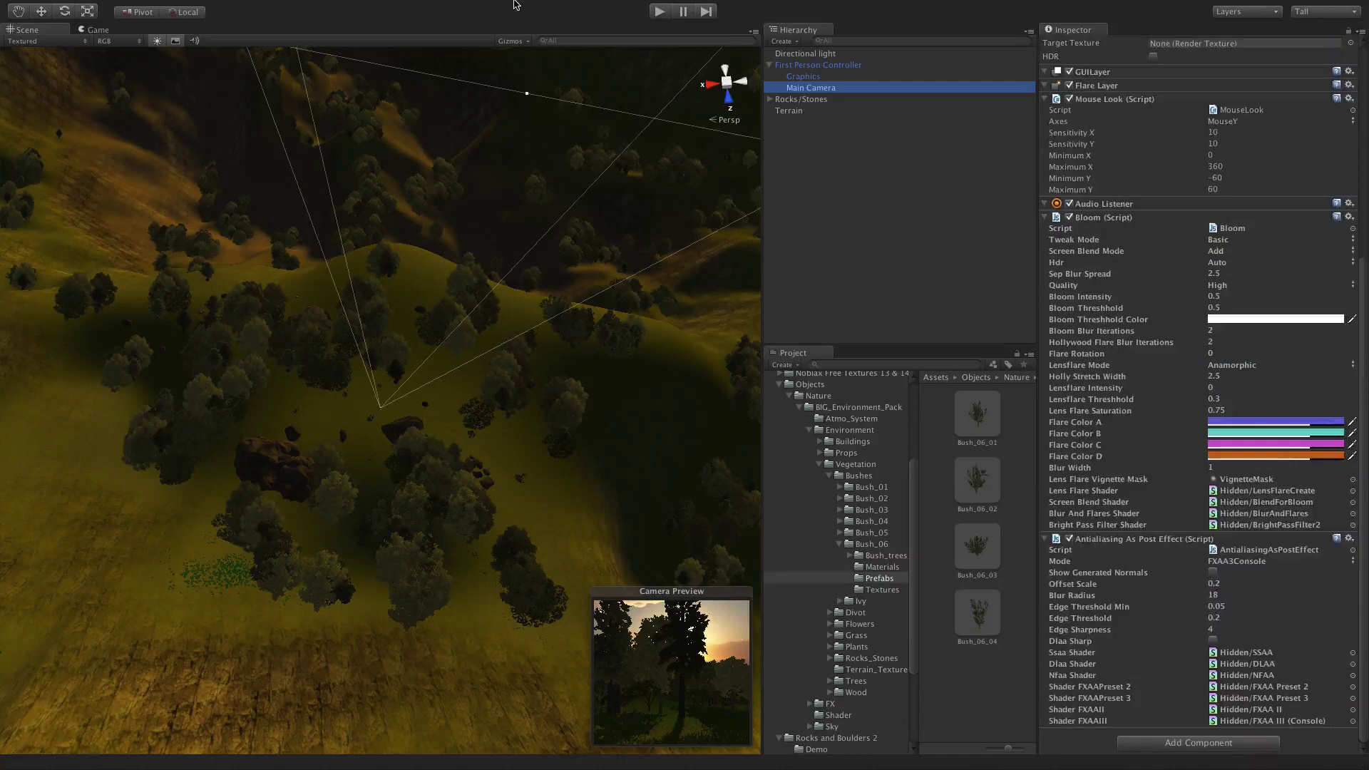
Step: Add the Camera Motion Blur image effect to the Main Camera
mouse_move(513, 4)
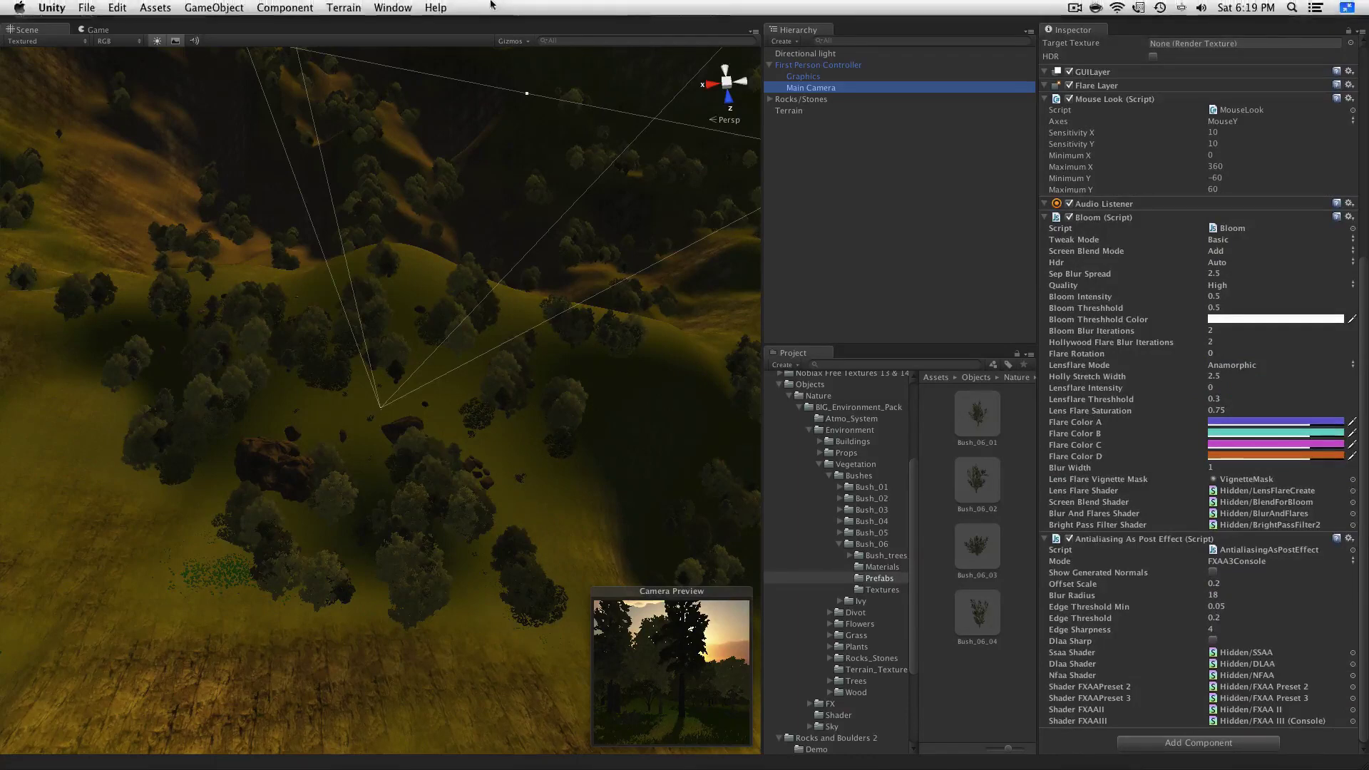
left_click(308, 8)
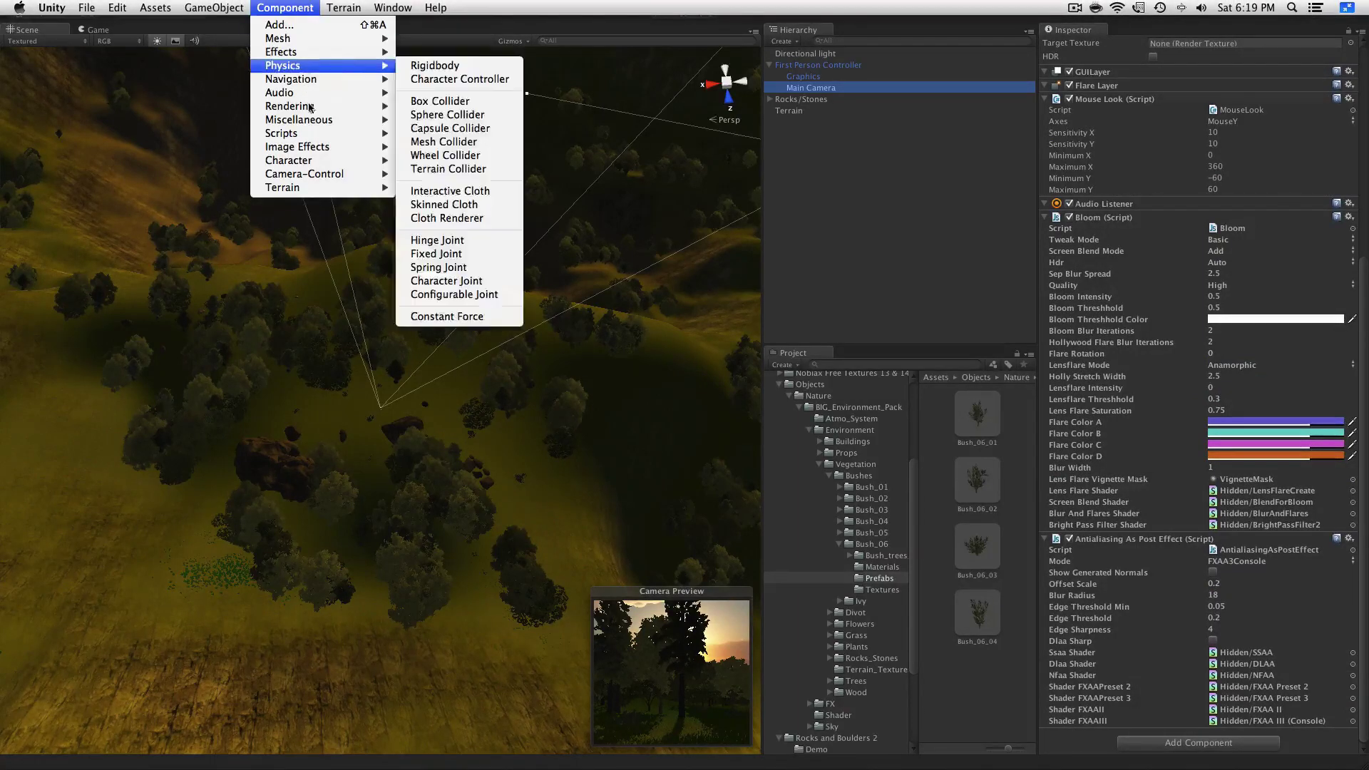
mouse_move(320, 150)
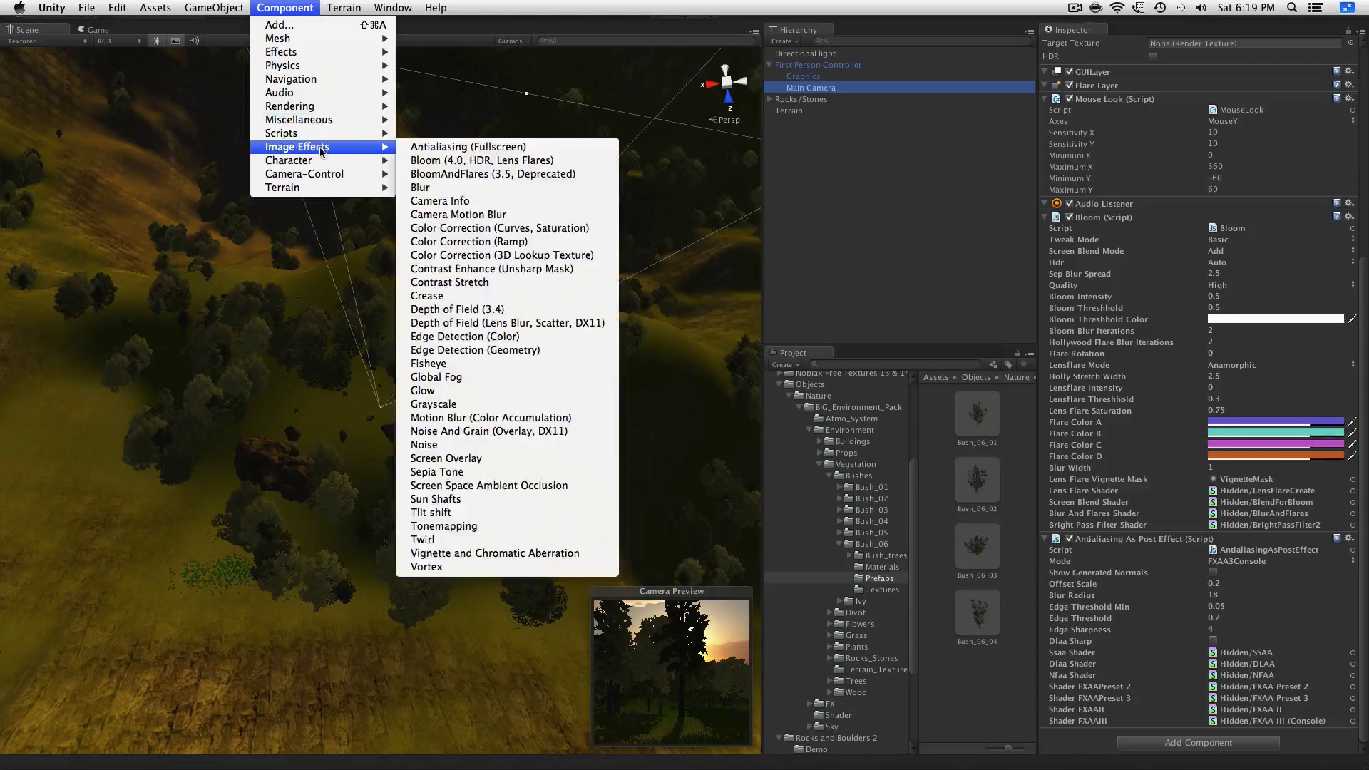
left_click(514, 218)
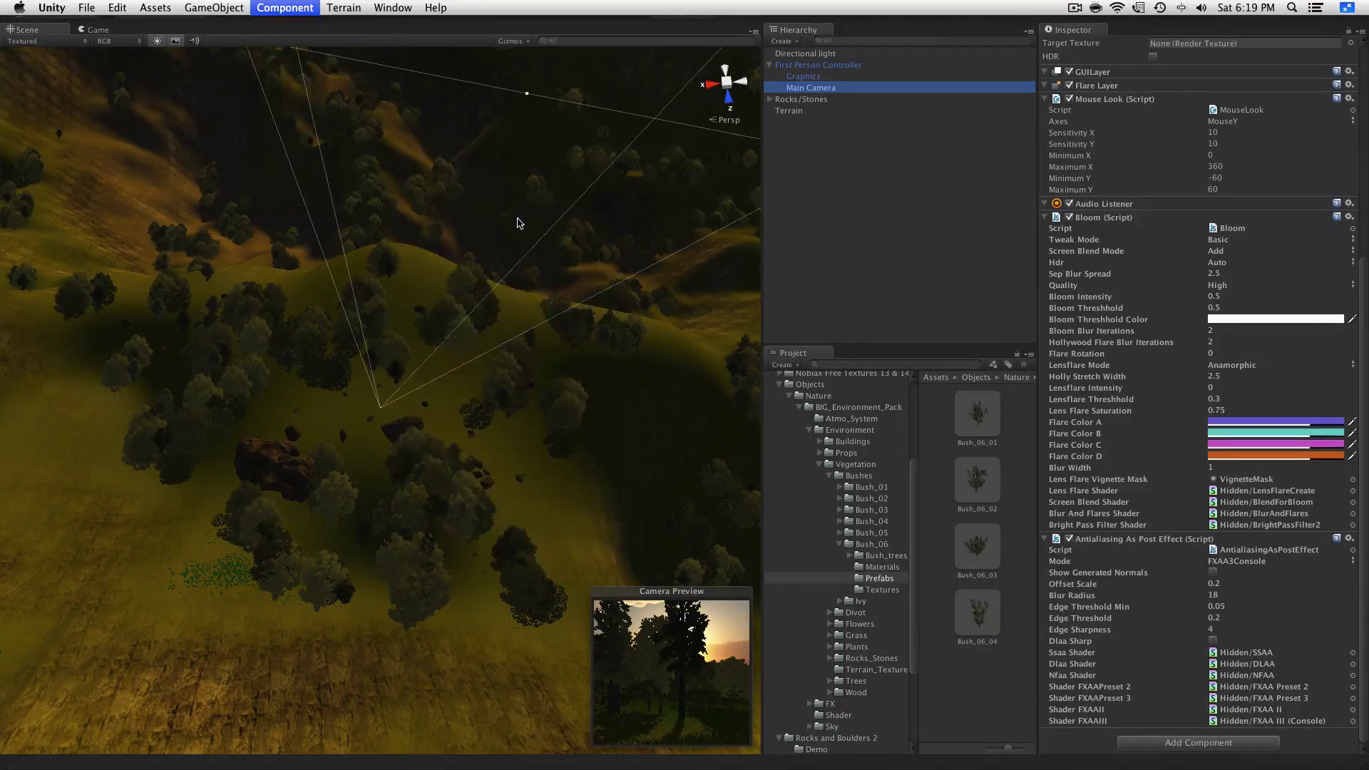
scroll(1070, 207, "down", 5)
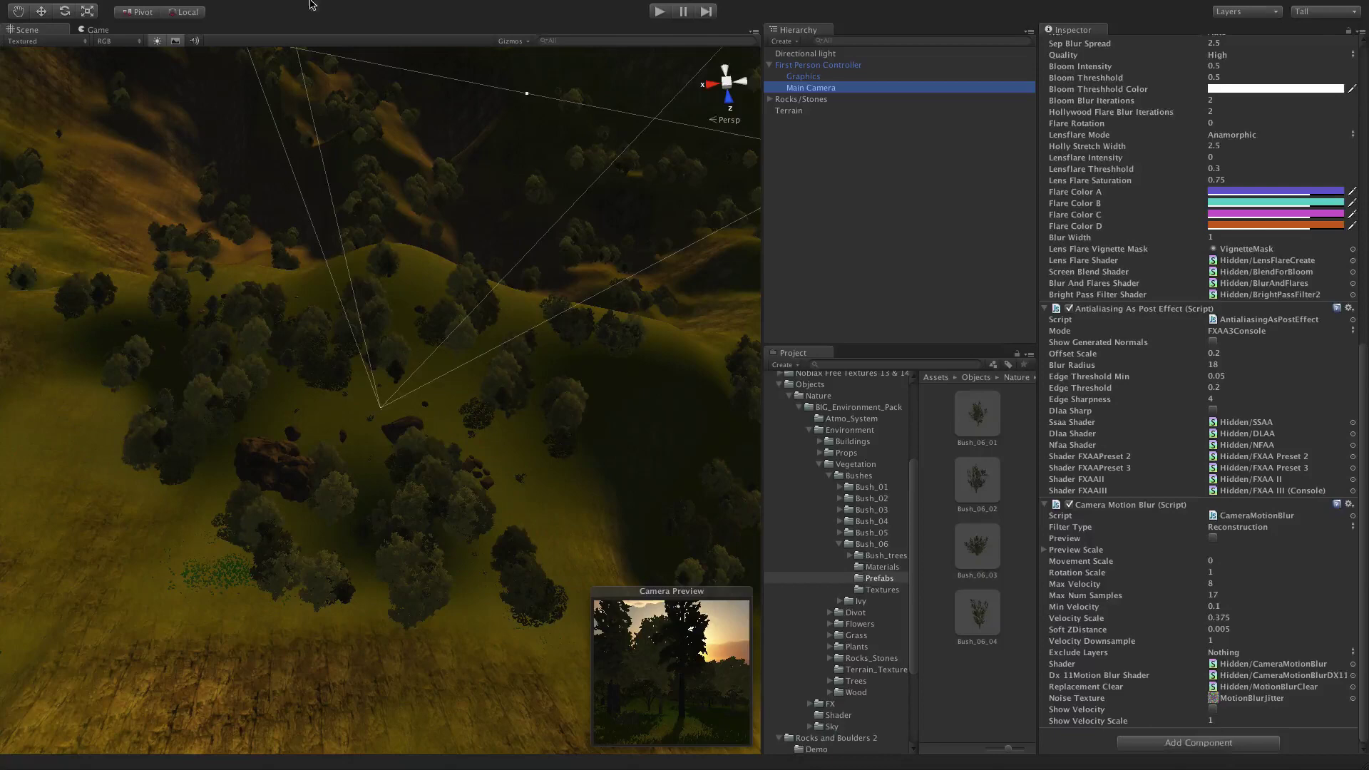
Step: Add the Sun Shafts image effect to the Main Camera
left_click(285, 7)
mouse_move(306, 148)
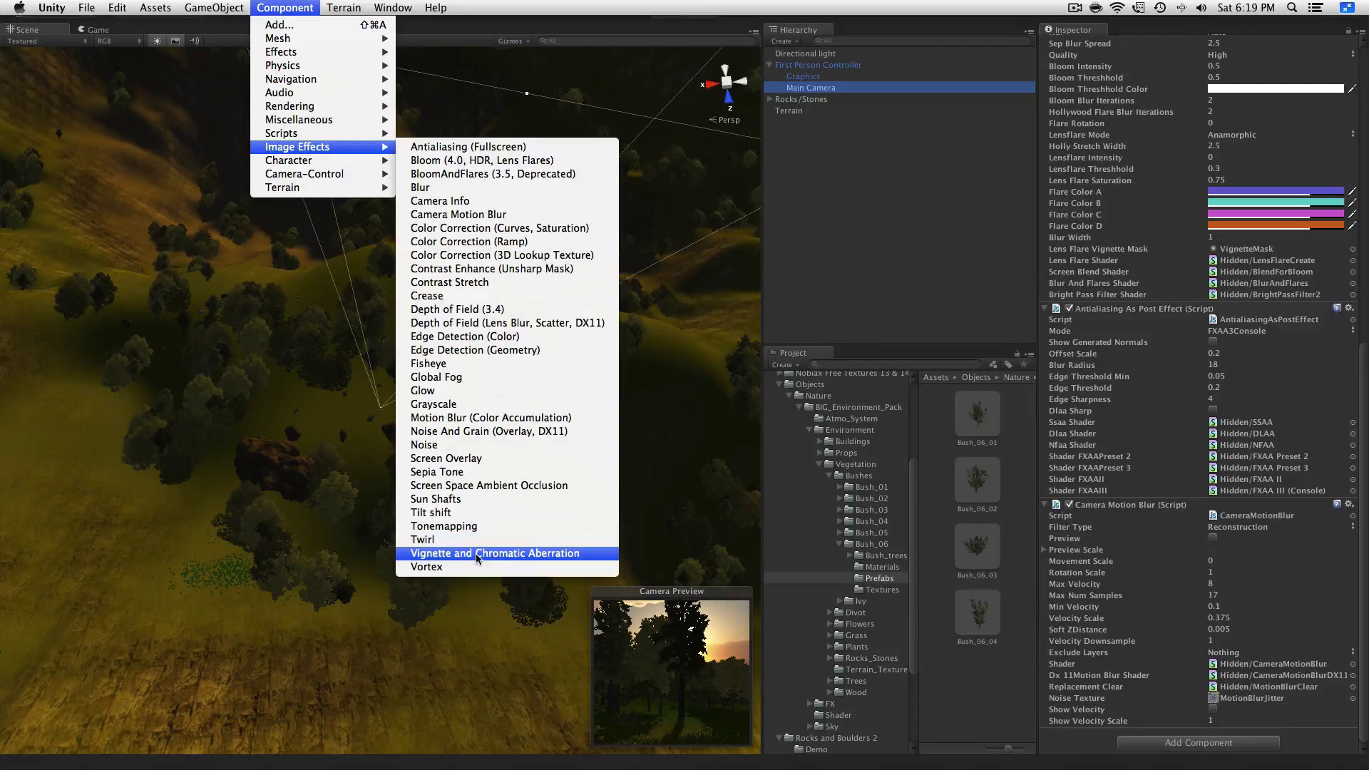
left_click(470, 500)
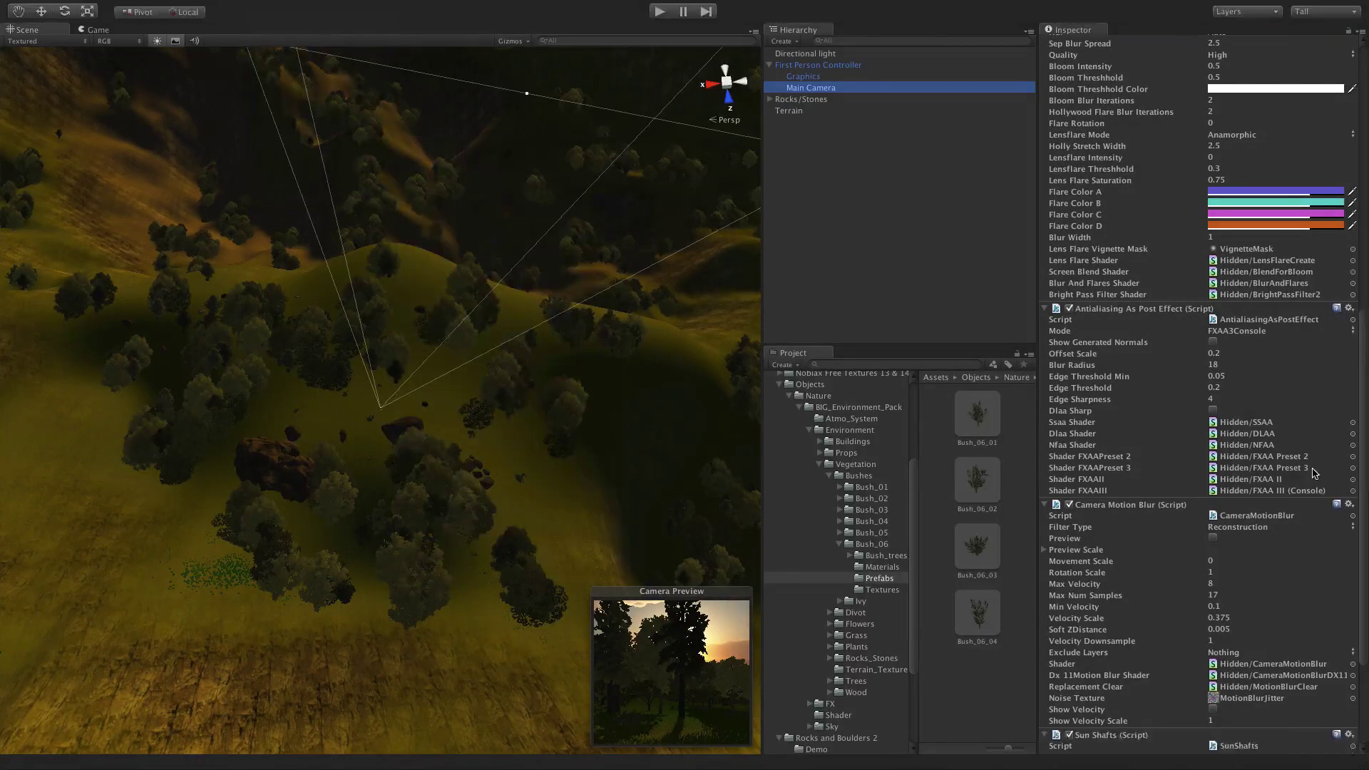
Step: Set the Sun Color of the Main Camera's Sun Shafts effect to orange, RGB 255, 154, 23
left_click(1276, 641)
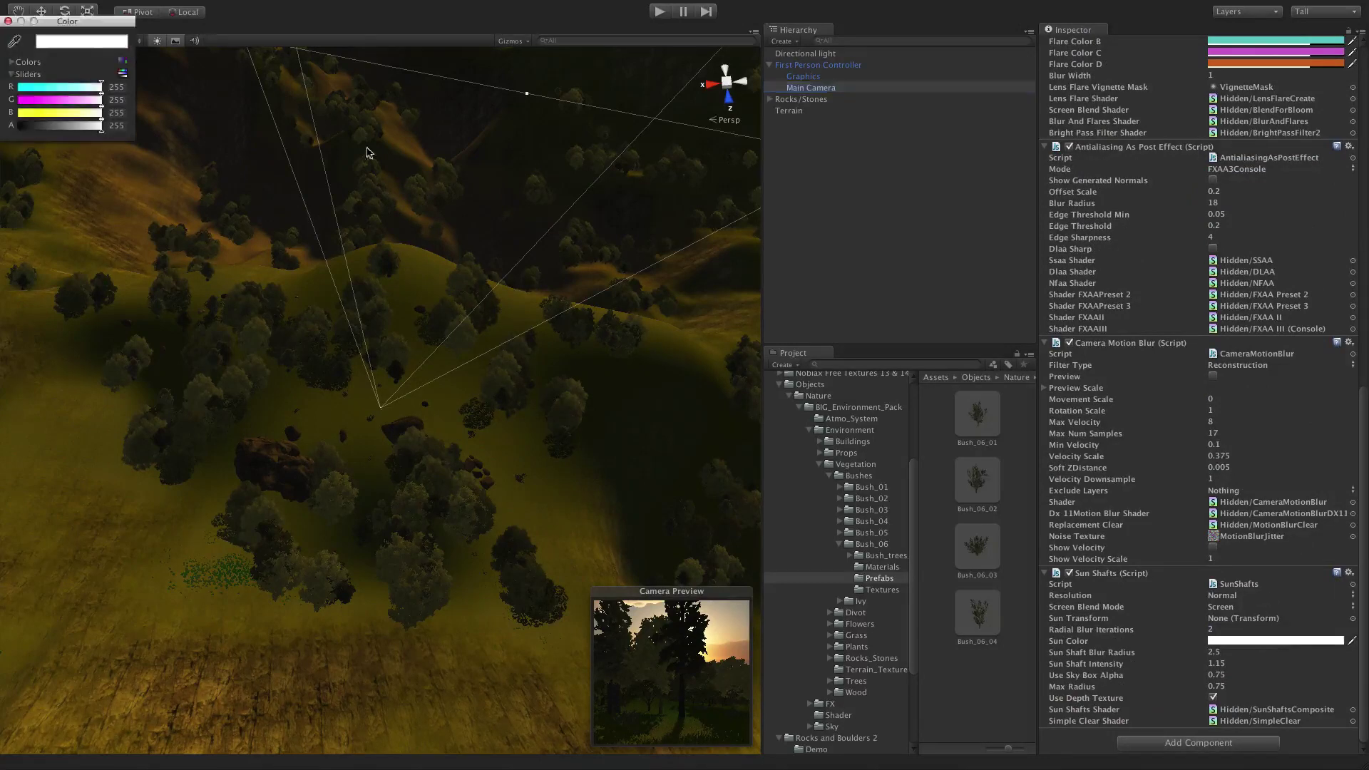
left_click(13, 63)
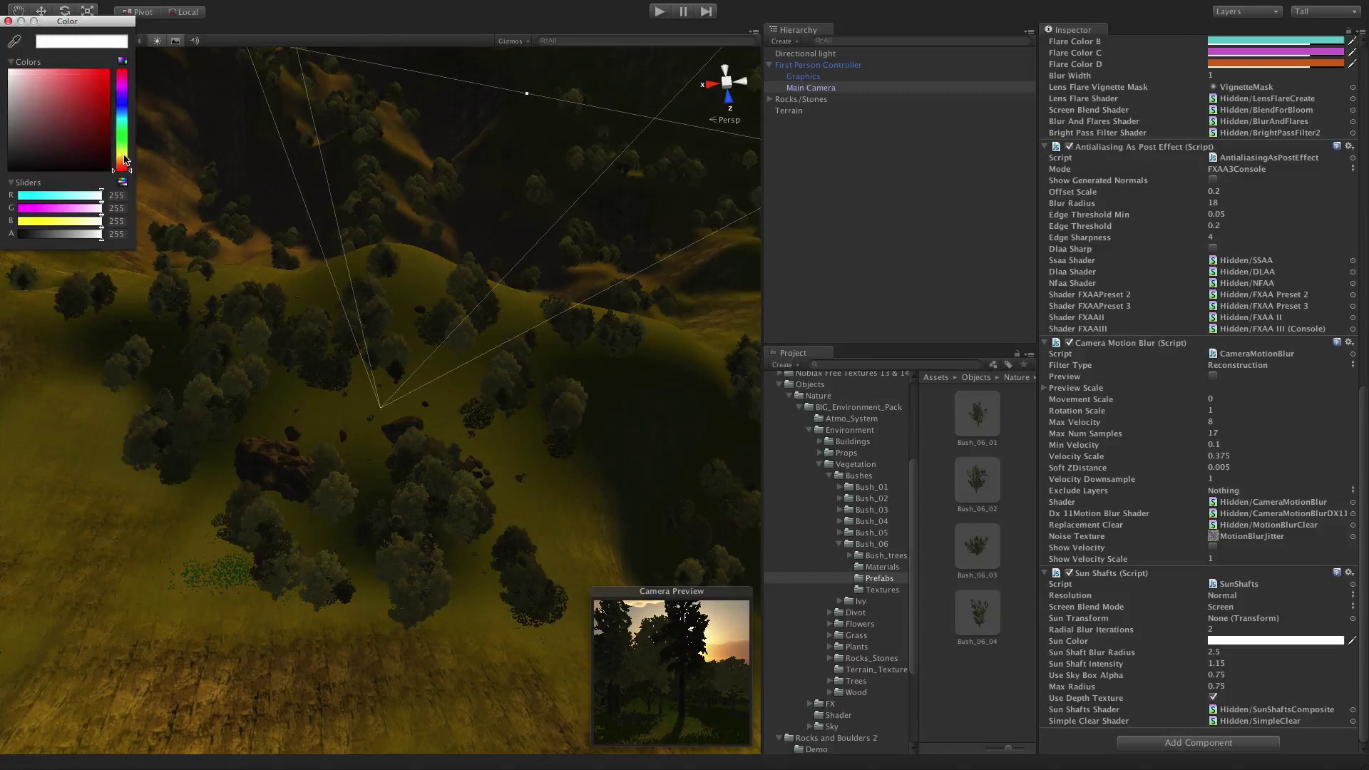
left_click_drag(125, 160, 119, 167)
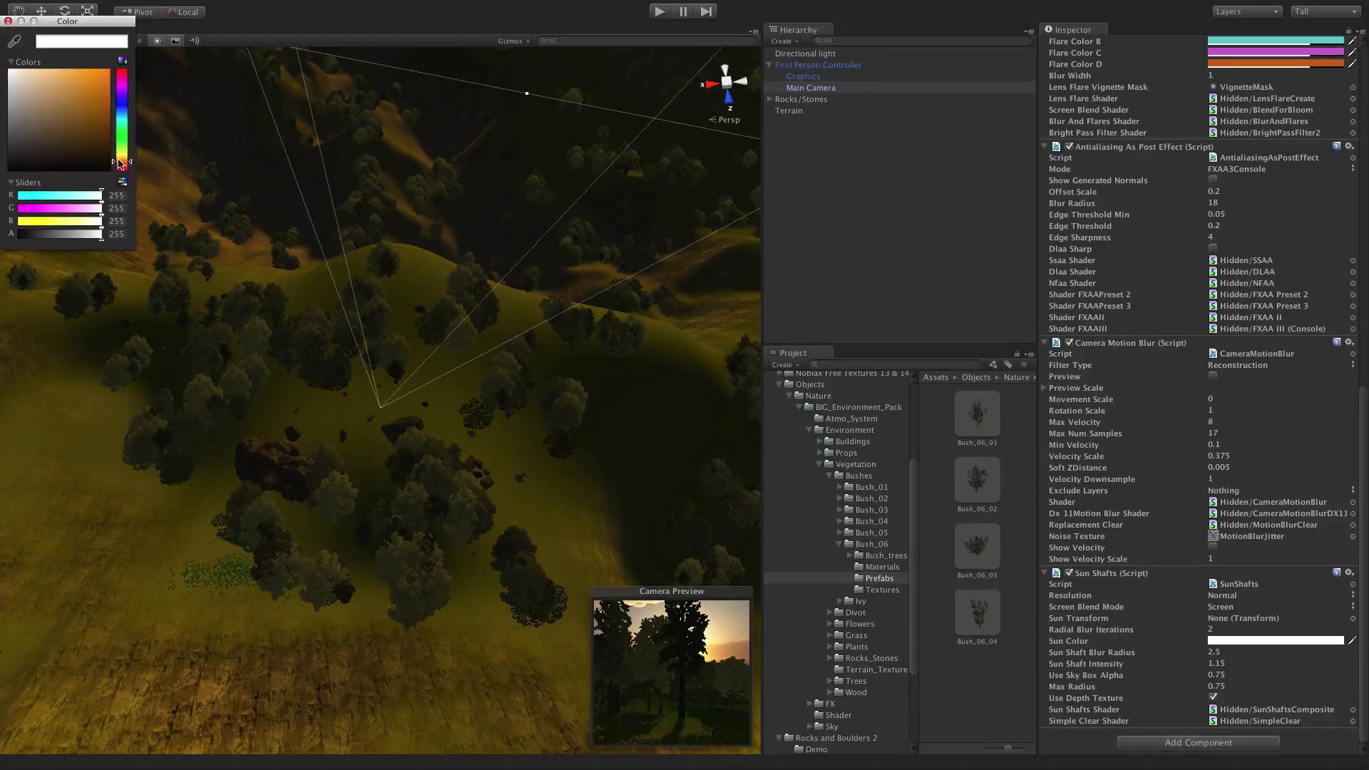
left_click(97, 67)
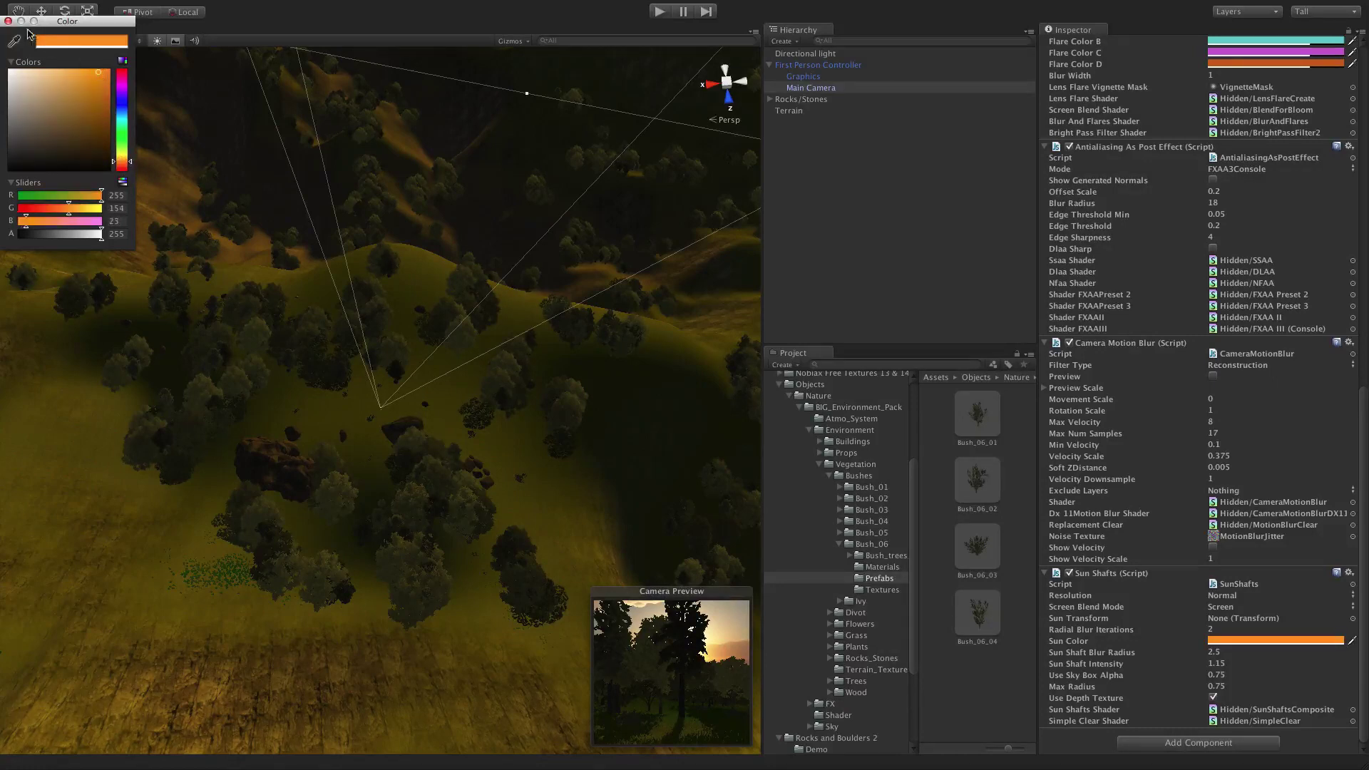
left_click(8, 20)
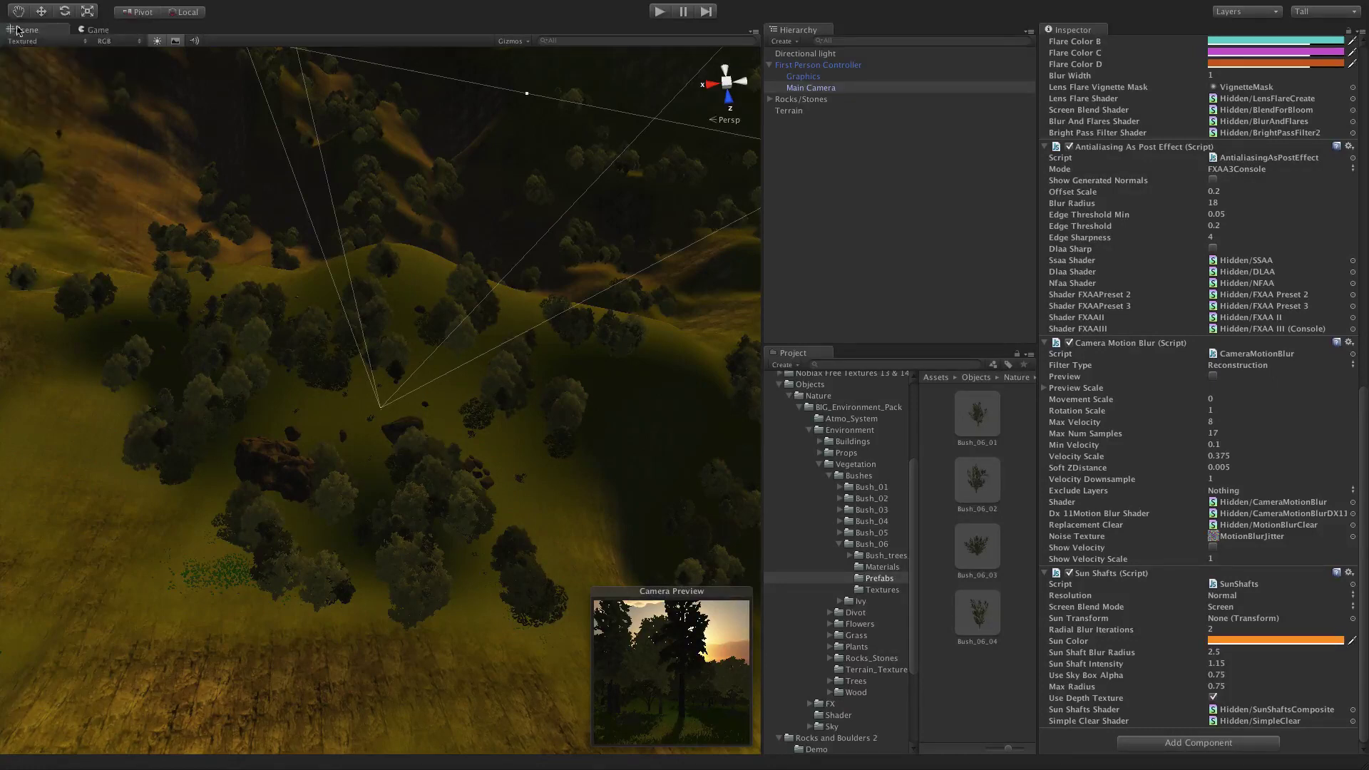
Step: Play-test the scene, walking through the trees and looking around to check the orange sun shafts, and stop the game
left_click(663, 15)
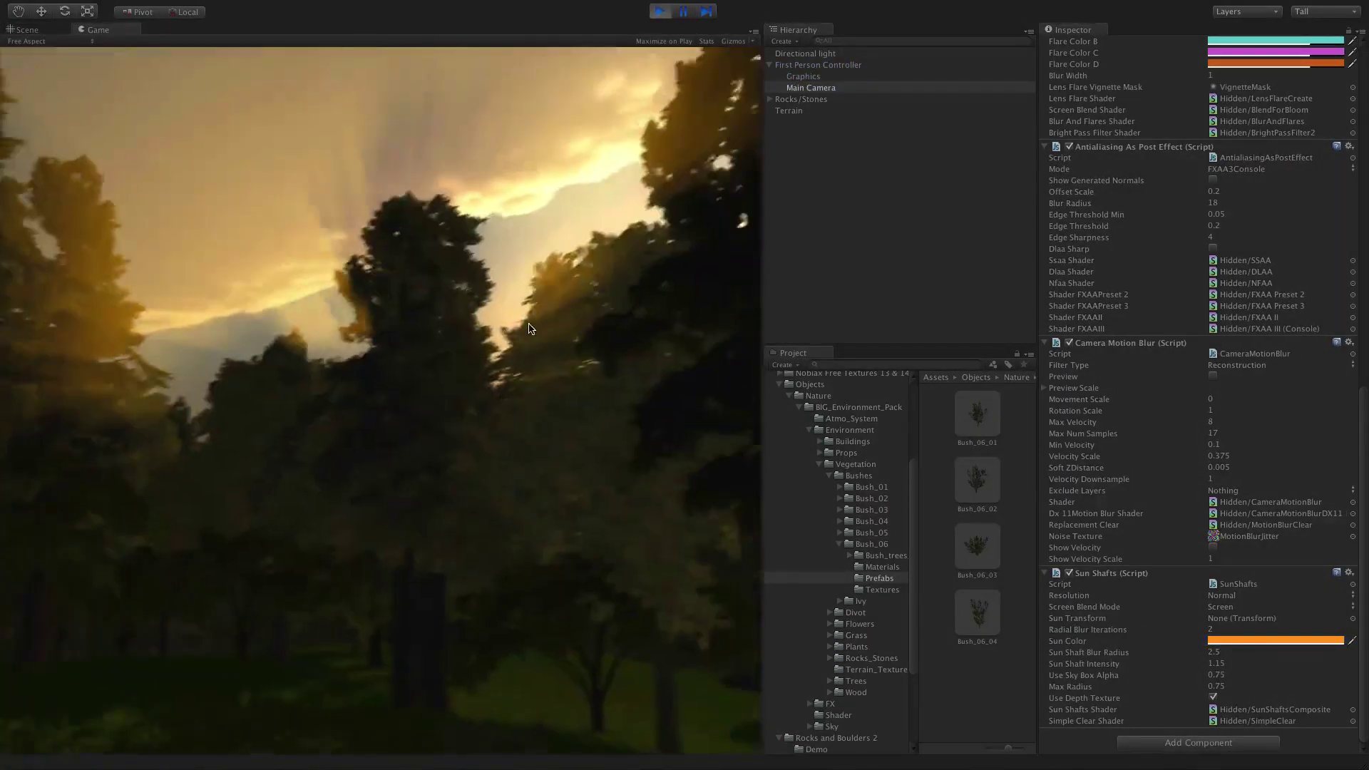
key("w")
key("d")
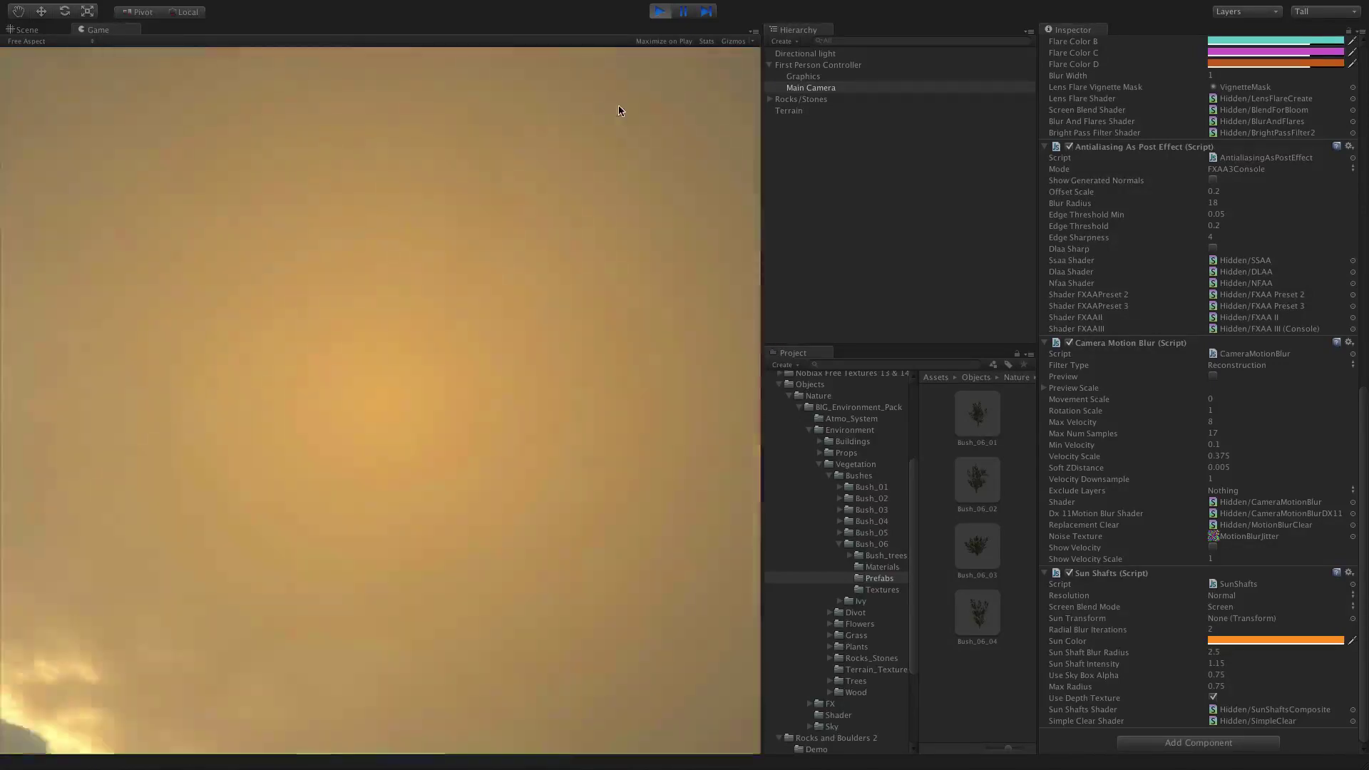
left_click(666, 12)
left_click(662, 11)
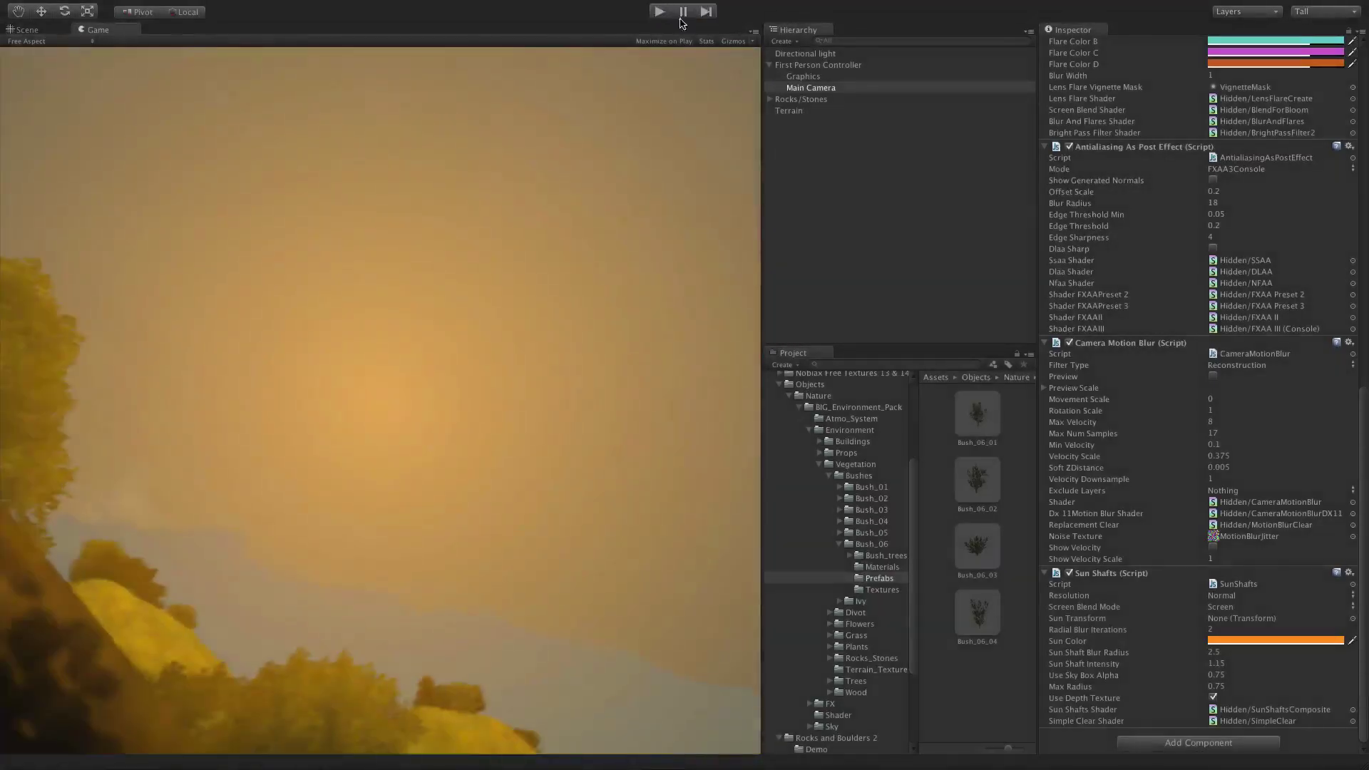
Step: Assign the Directional light as the Sun Transform of the Main Camera's Sun Shafts effect
left_click(833, 88)
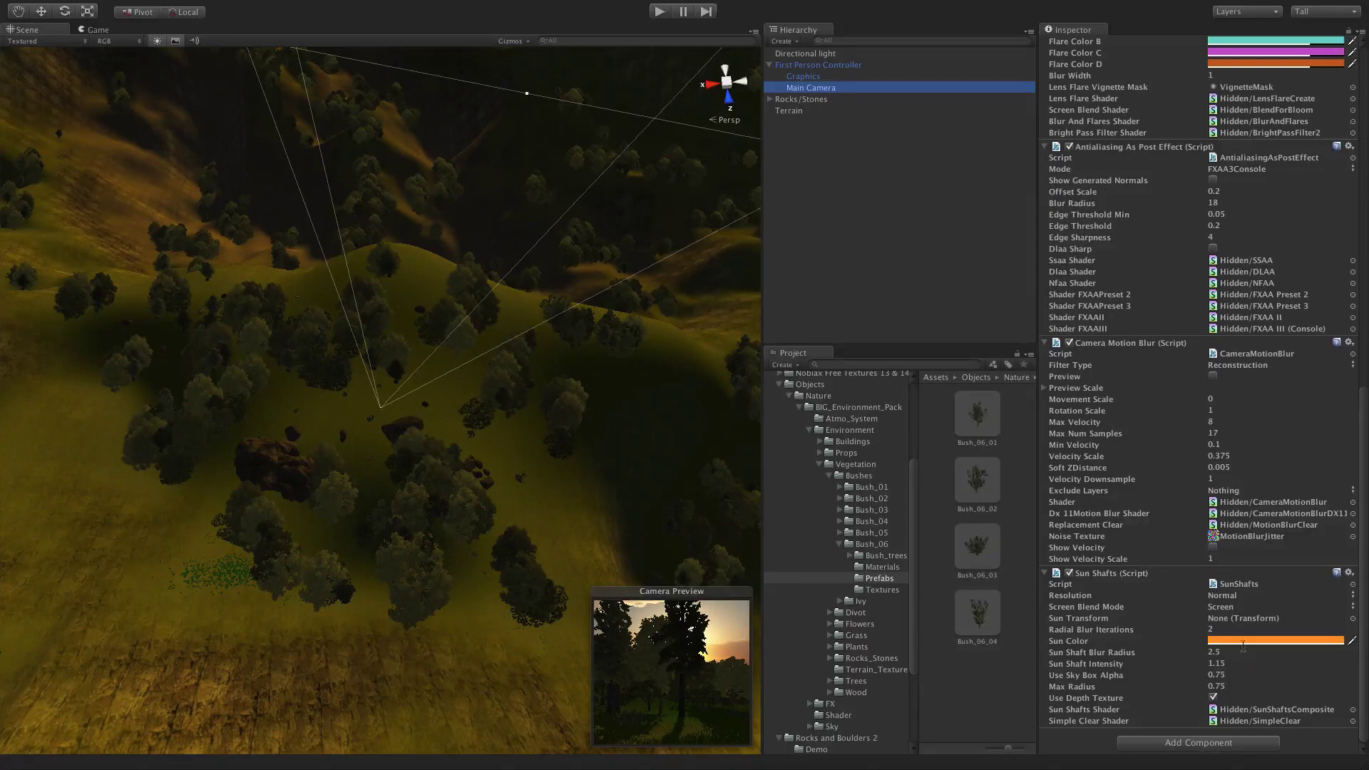
left_click(96, 30)
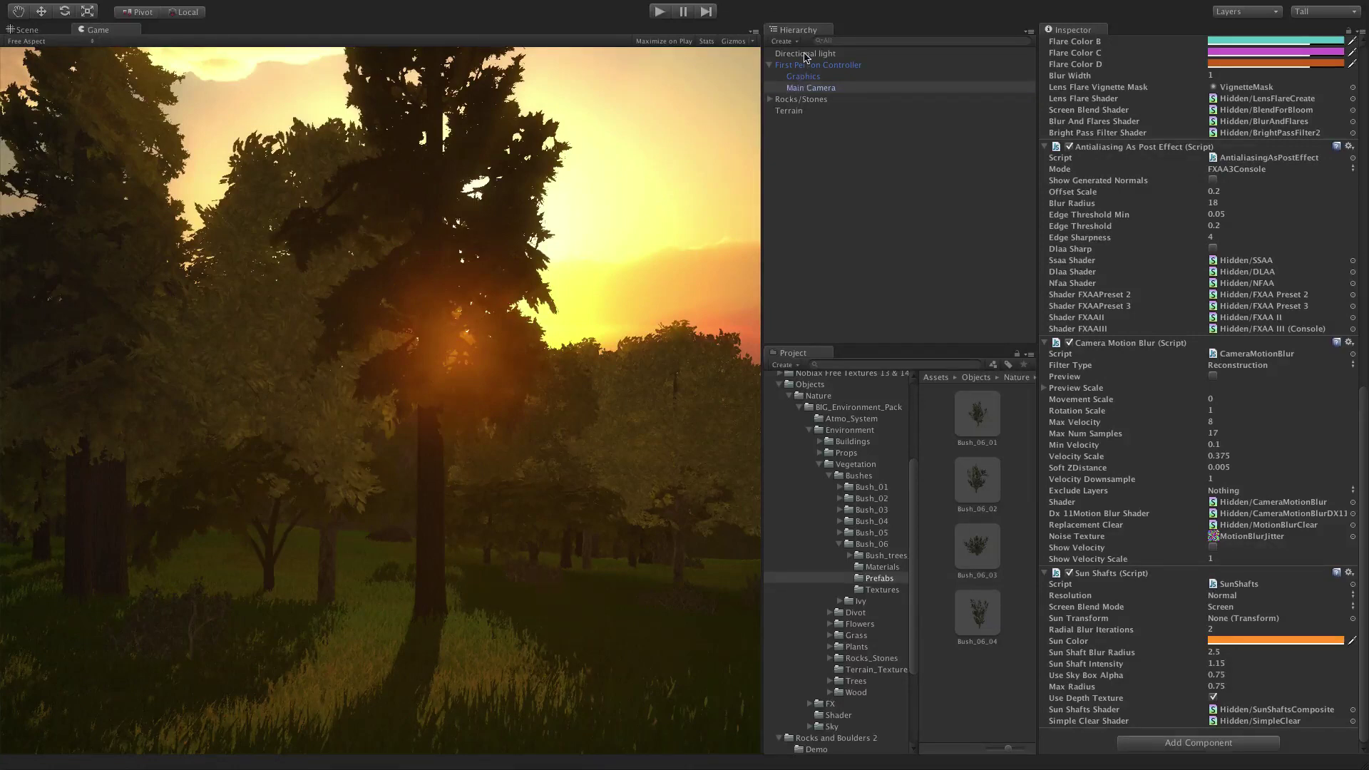
left_click_drag(805, 57, 1236, 619)
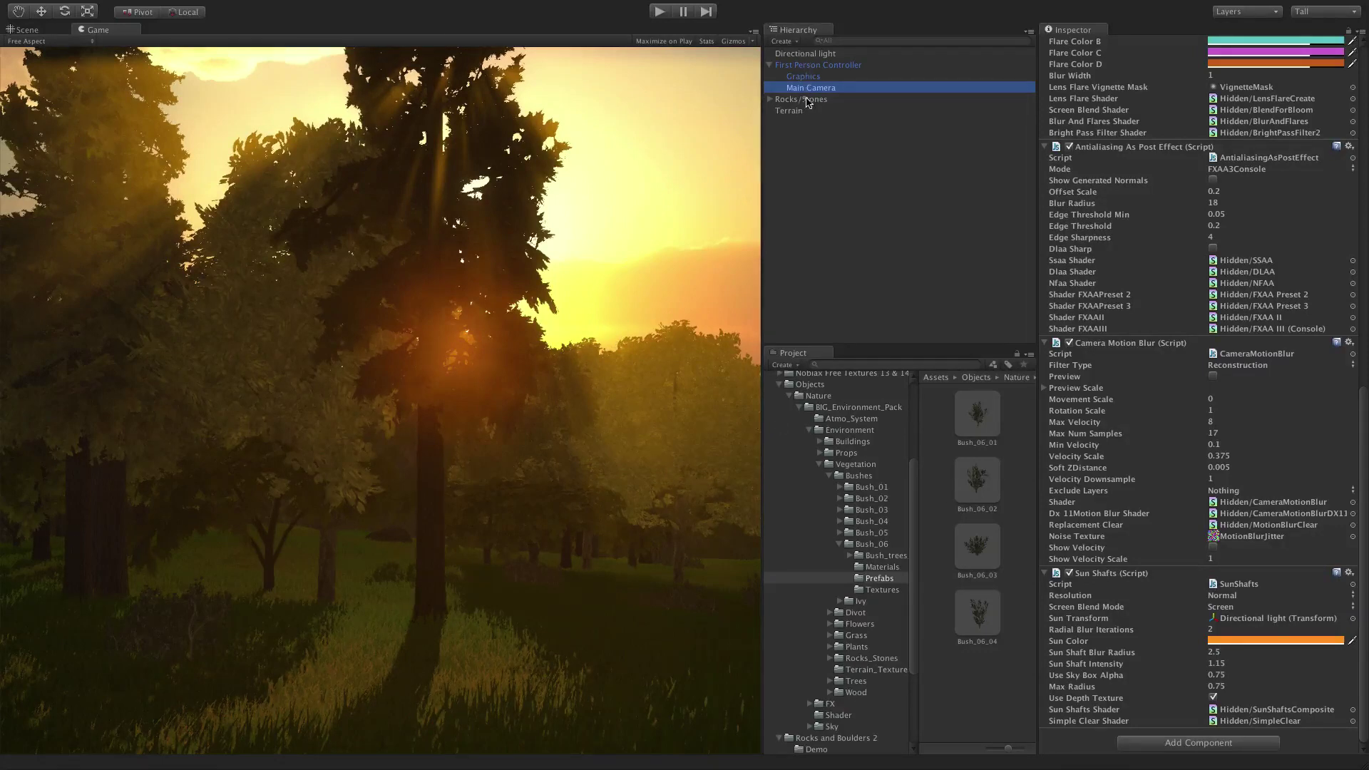
Step: Move the Directional light down near the terrain's edge, to about X -200, Y 787, Z -815, and check the Game view
left_click(811, 54)
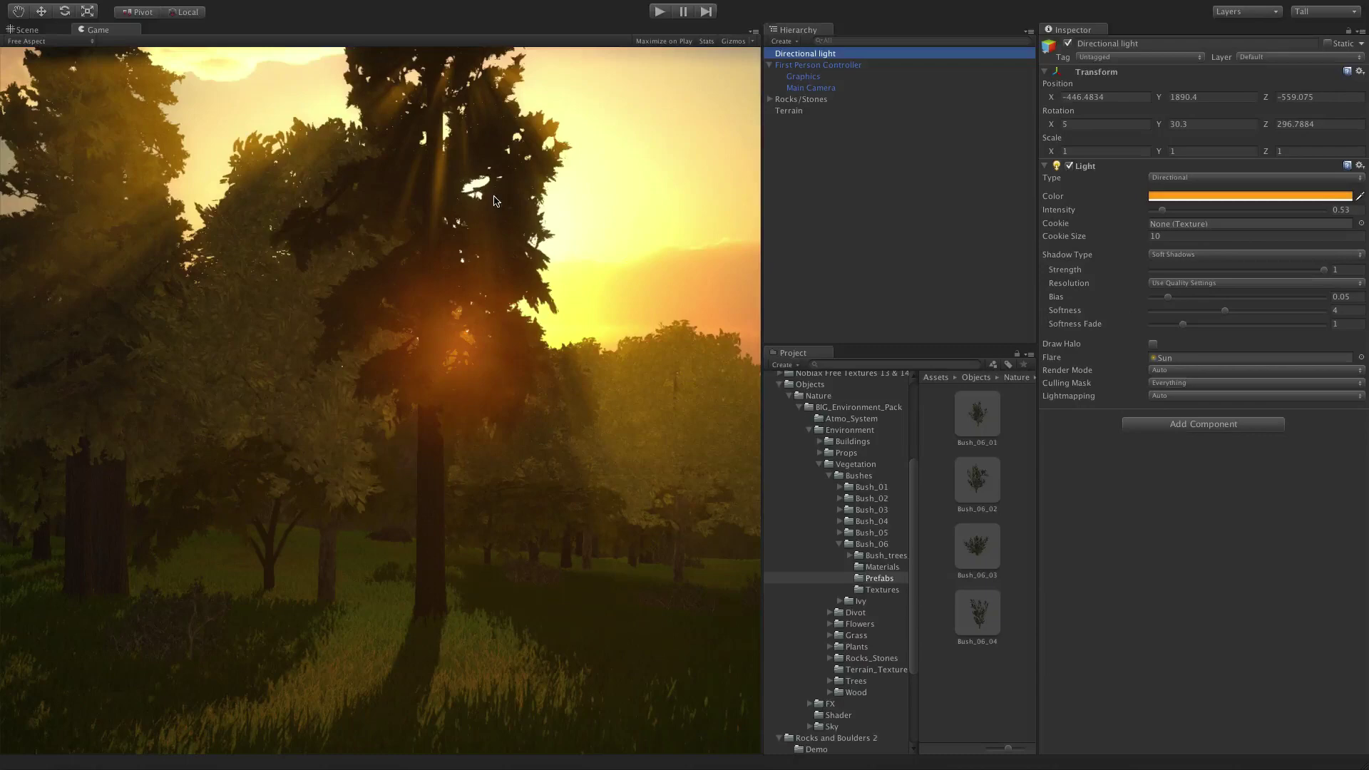
left_click(29, 30)
key("f")
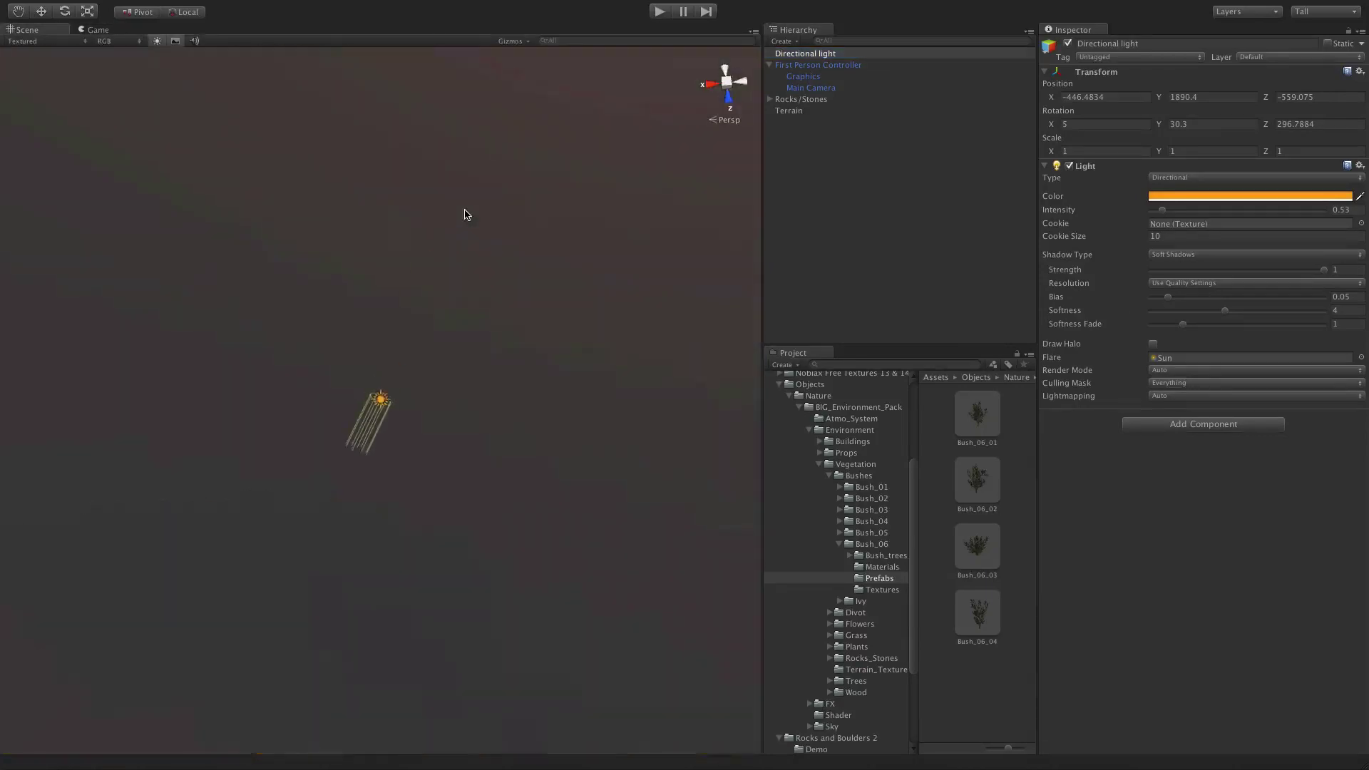
left_click_drag(564, 216, 98, 15, "alt")
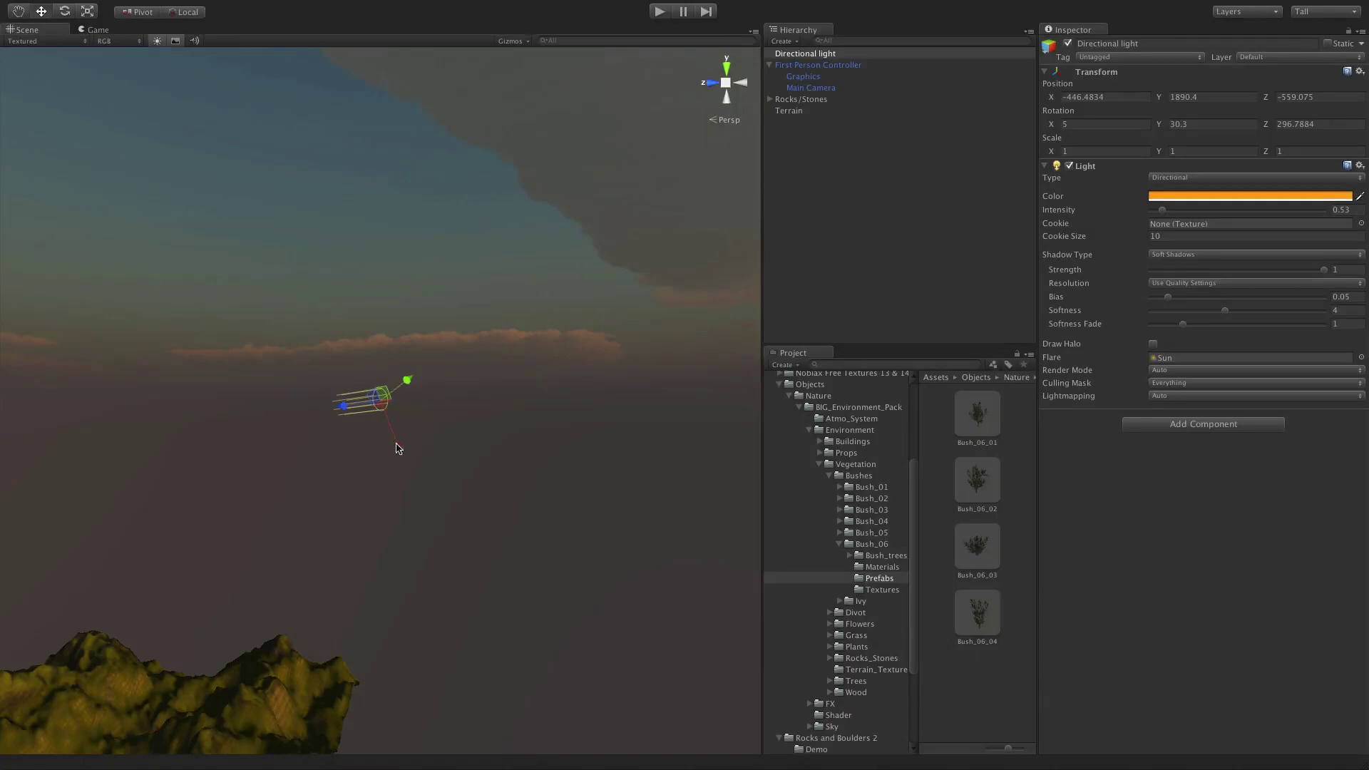
left_click_drag(397, 446, 517, 755)
left_click_drag(570, 503, 364, 572, "alt")
scroll(477, 543, "down", 5)
left_click_drag(458, 555, 447, 457)
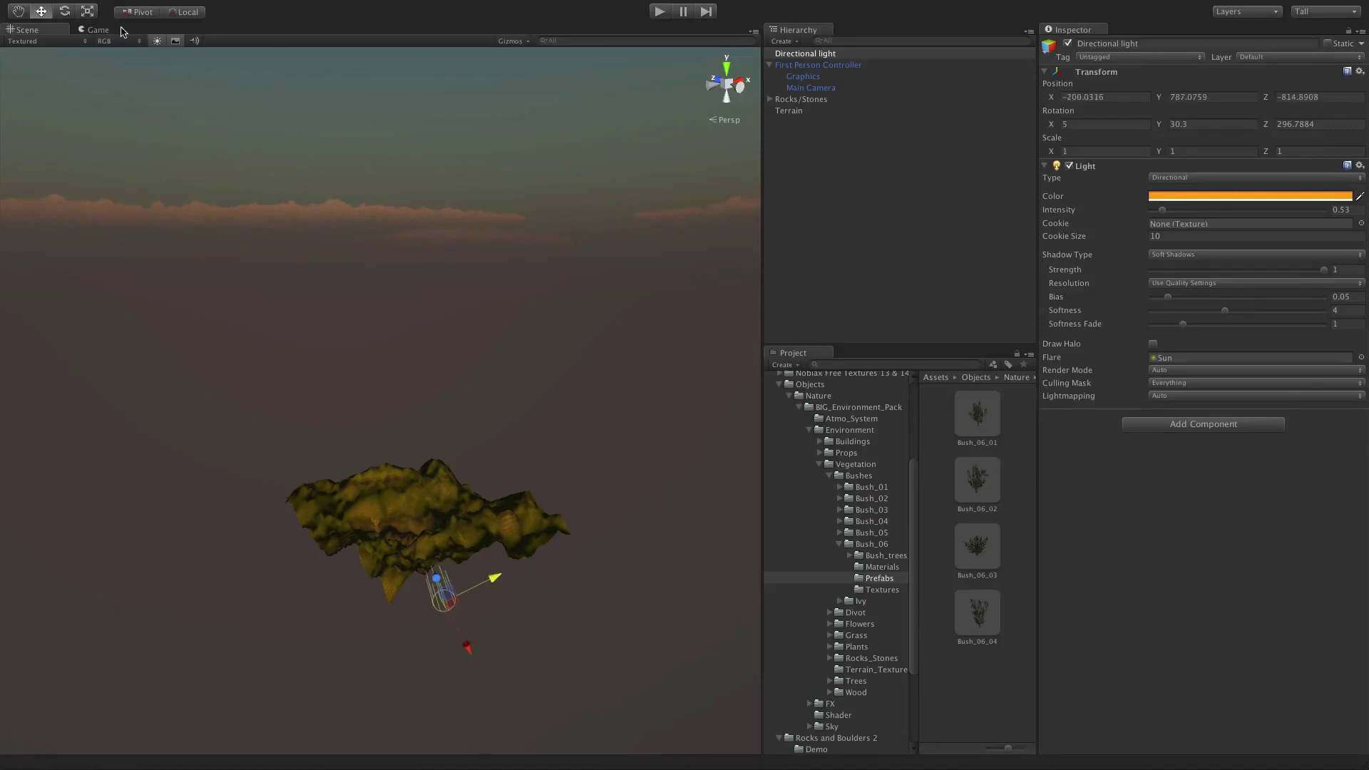
left_click(98, 29)
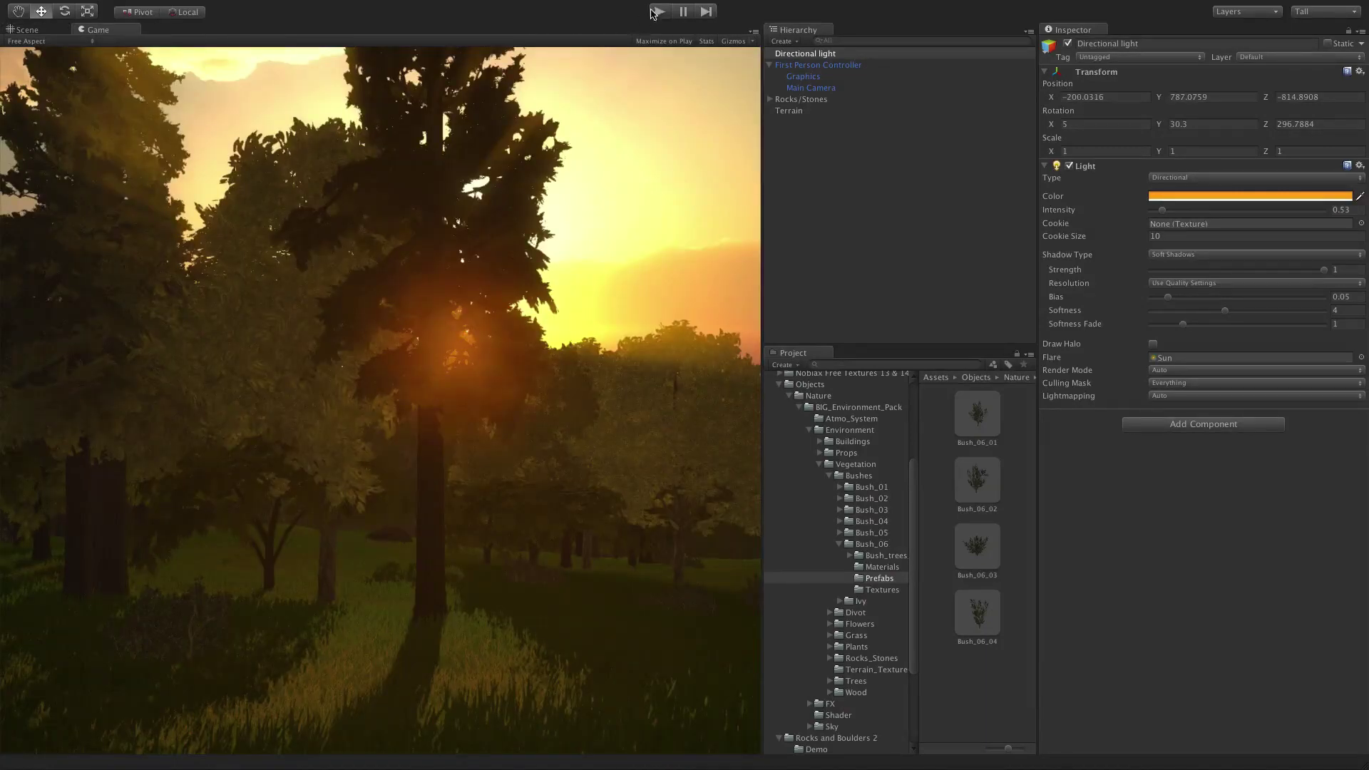
Step: Try the Color Correction Effect image effect on the Main Camera and remove that component again
left_click(813, 88)
scroll(1274, 374, "down", 20)
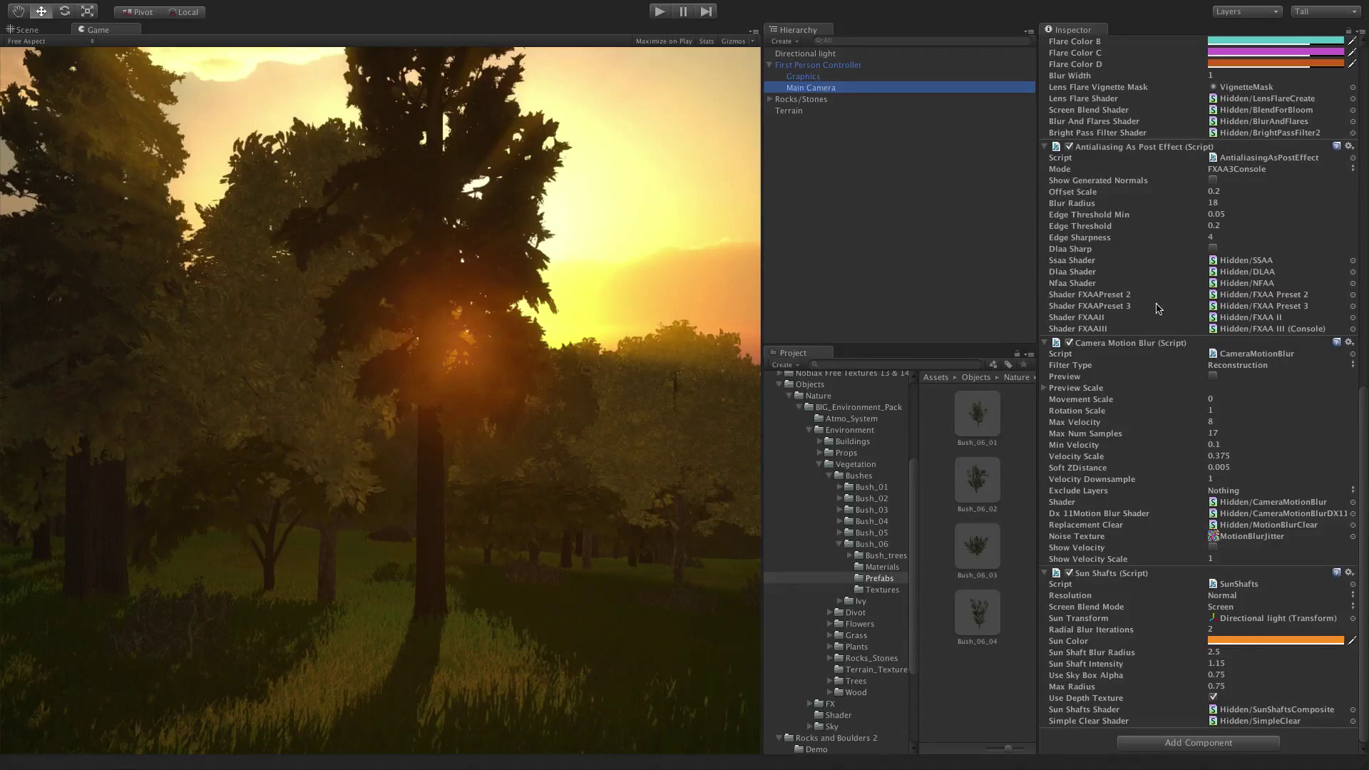
scroll(1158, 308, "up", 20)
left_click(285, 8)
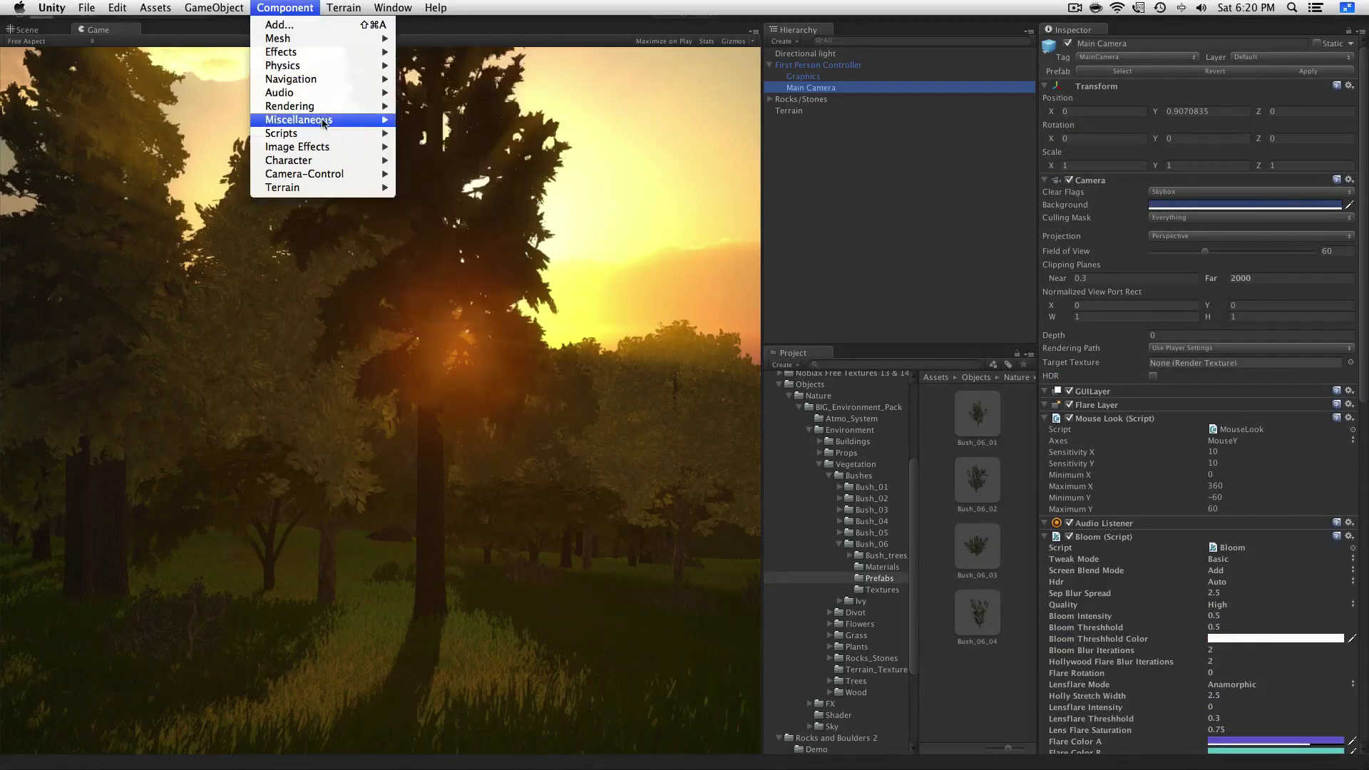
mouse_move(321, 146)
left_click(485, 241)
scroll(1198, 654, "down", 15)
right_click(1186, 692)
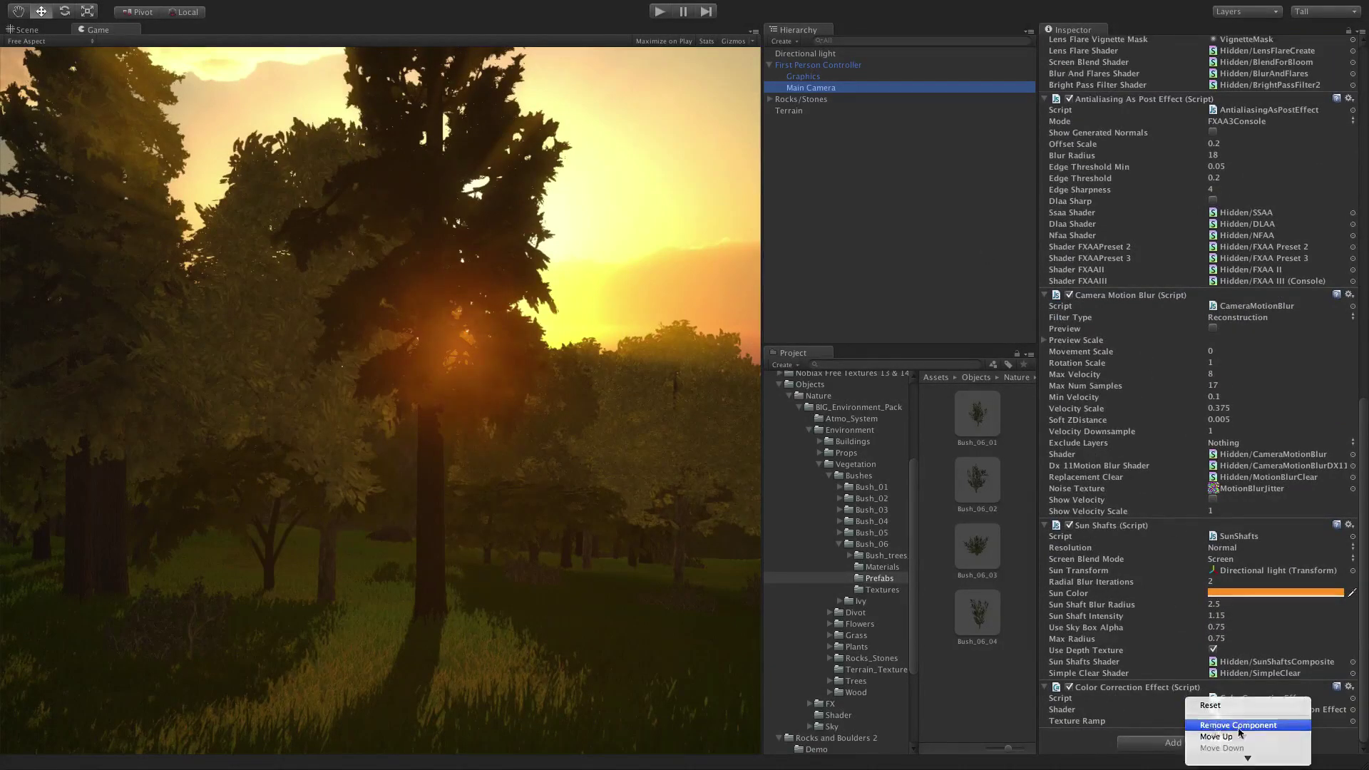
left_click(1240, 729)
Step: Try the Color Correction Curves image effect on the Main Camera and remove that component again
left_click(345, 6)
mouse_move(285, 7)
mouse_move(321, 147)
left_click(471, 225)
scroll(1256, 532, "down", 10)
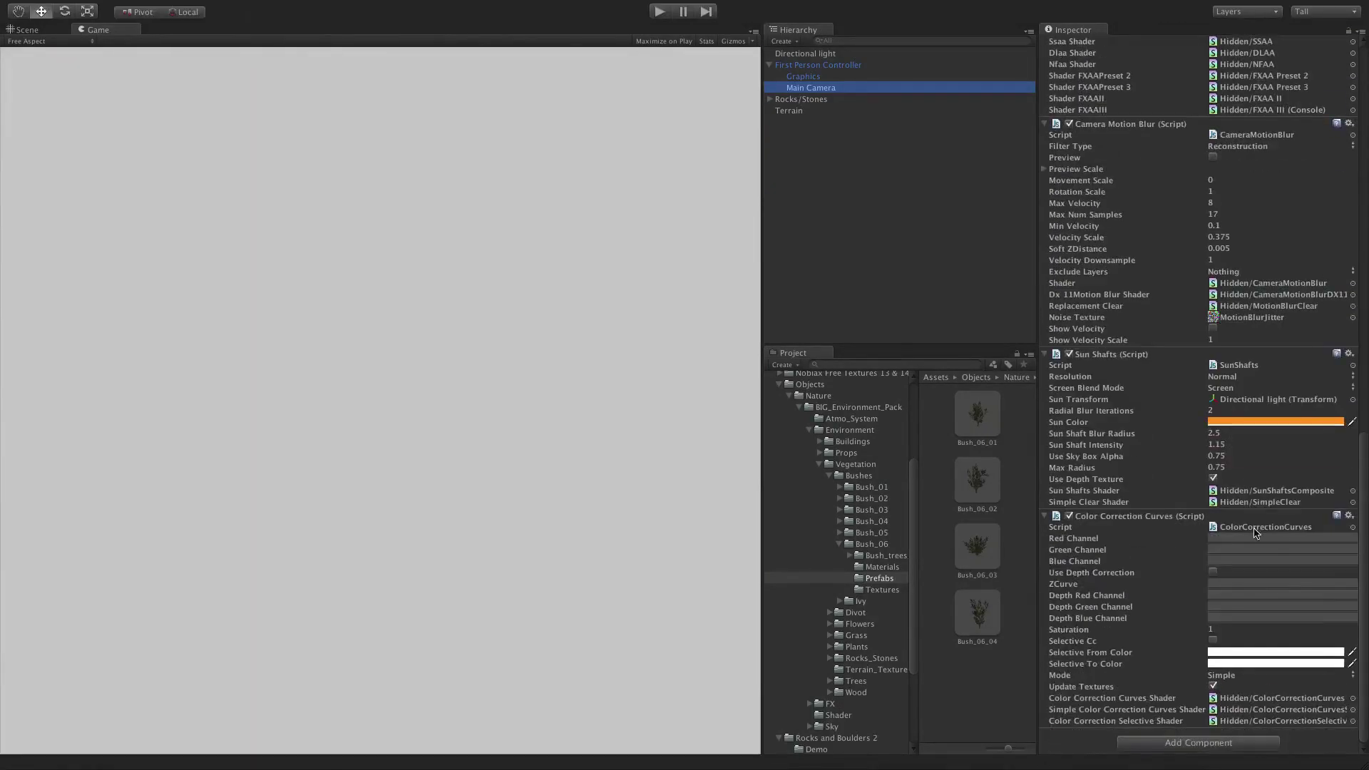
right_click(1189, 519)
left_click(1227, 554)
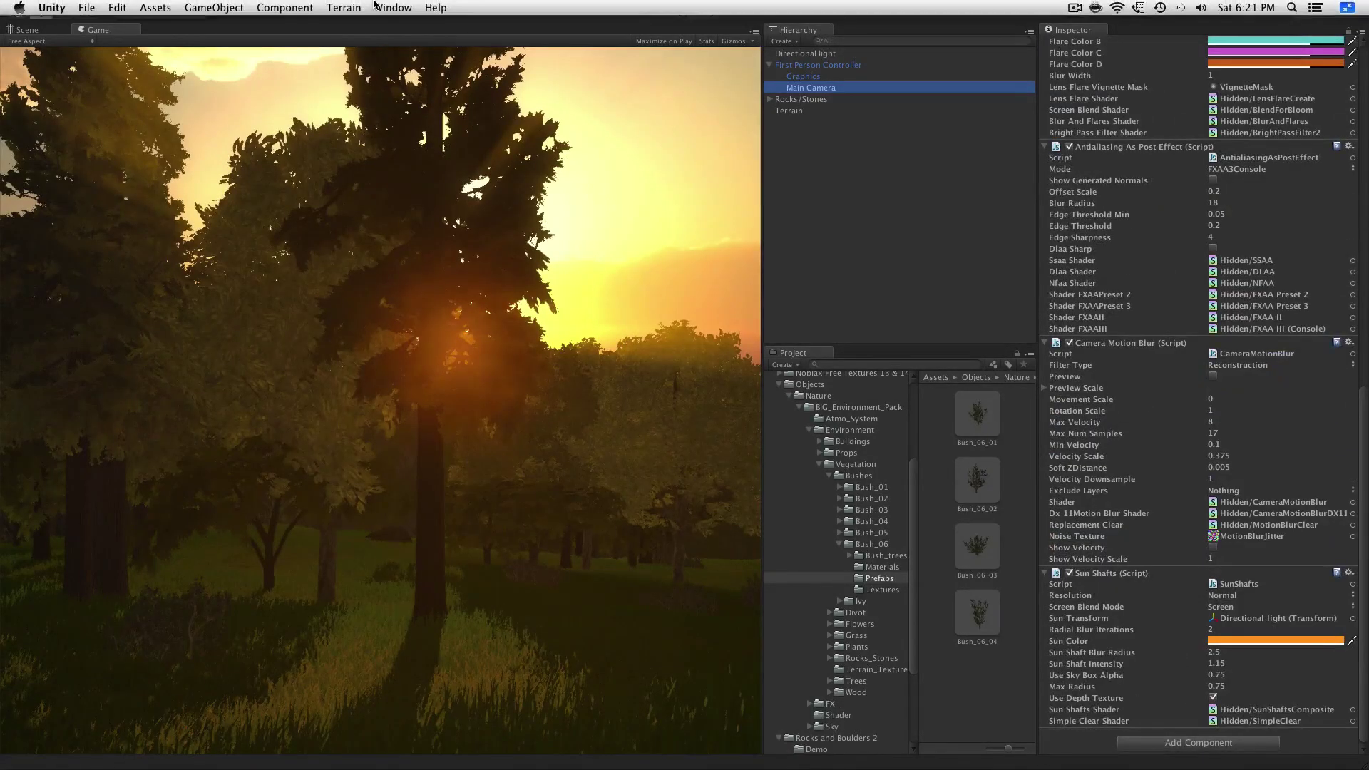
Step: Play-test the finished landscape in the normal Game view and again with Maximize on Play enabled, stopping the game each time
left_click(660, 11)
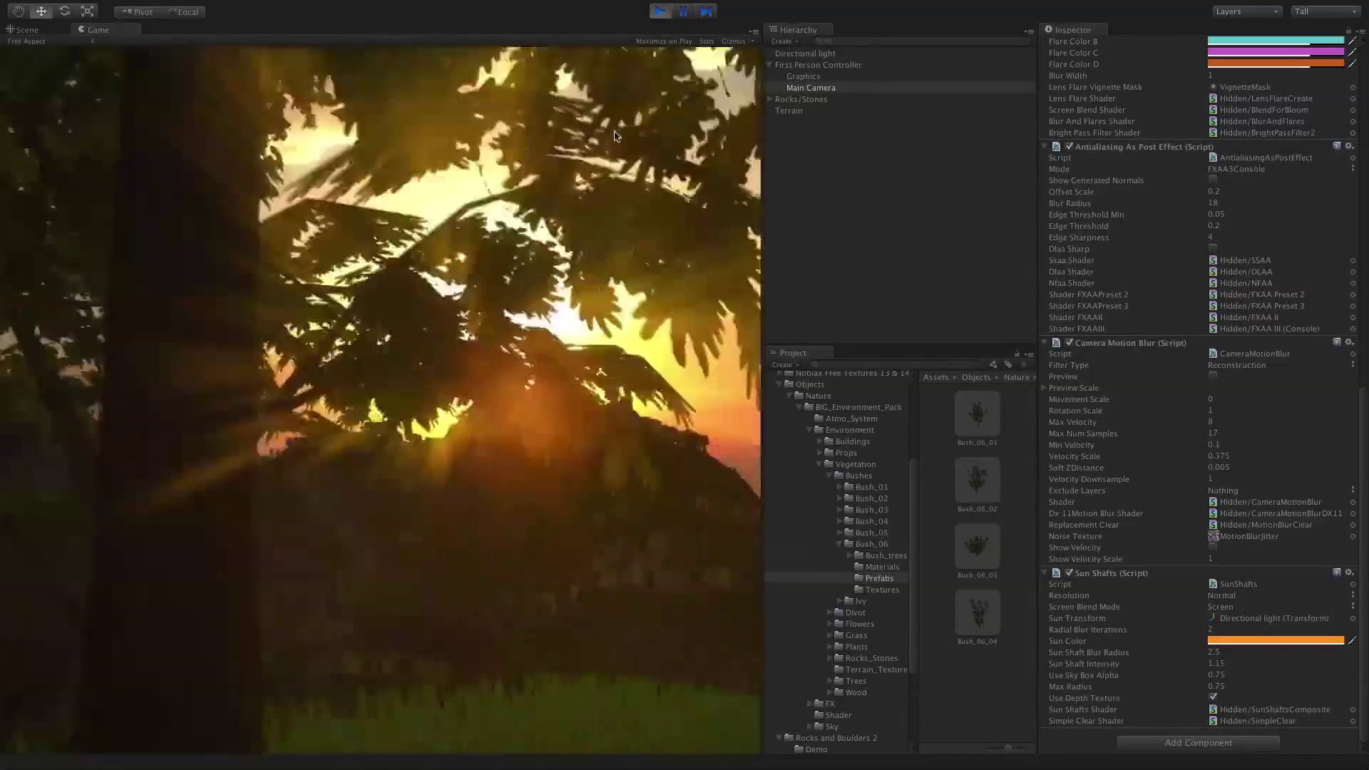
key("ctrl+p")
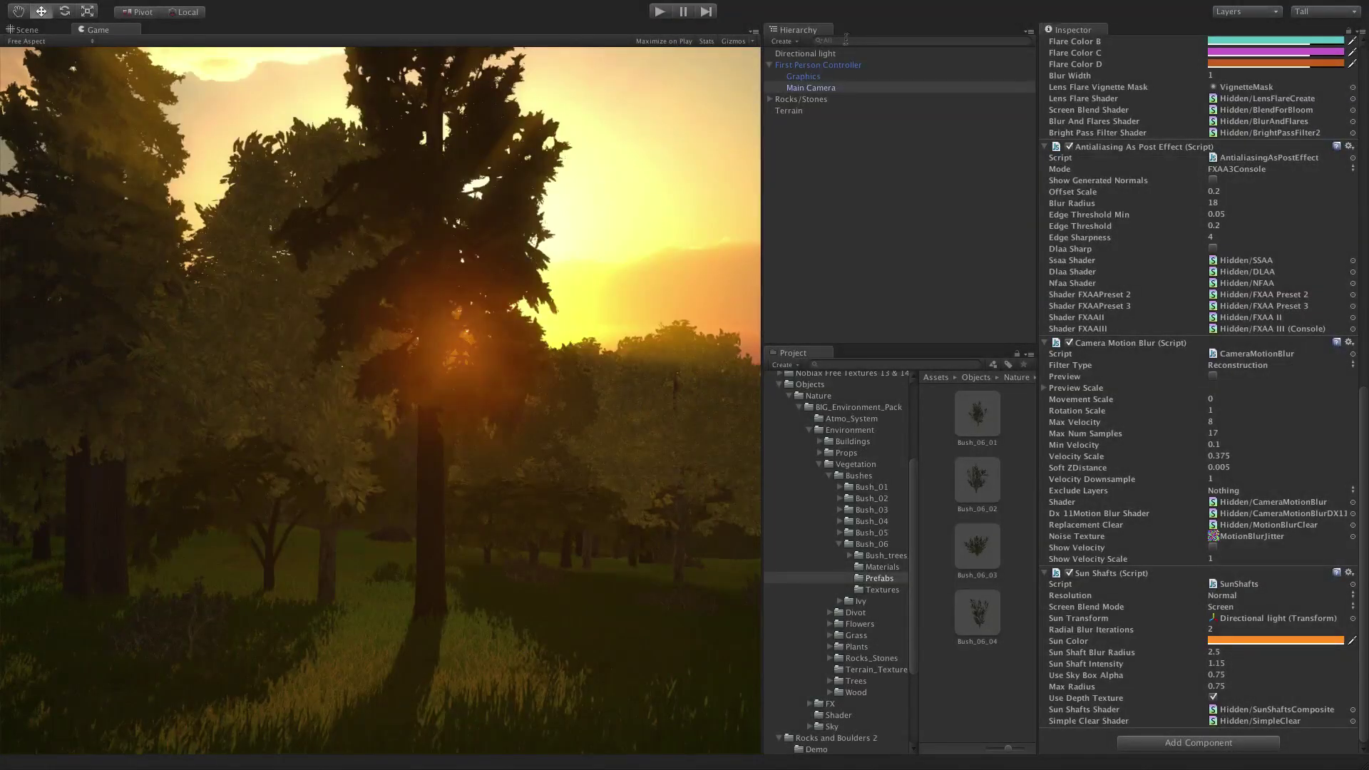
left_click(662, 11)
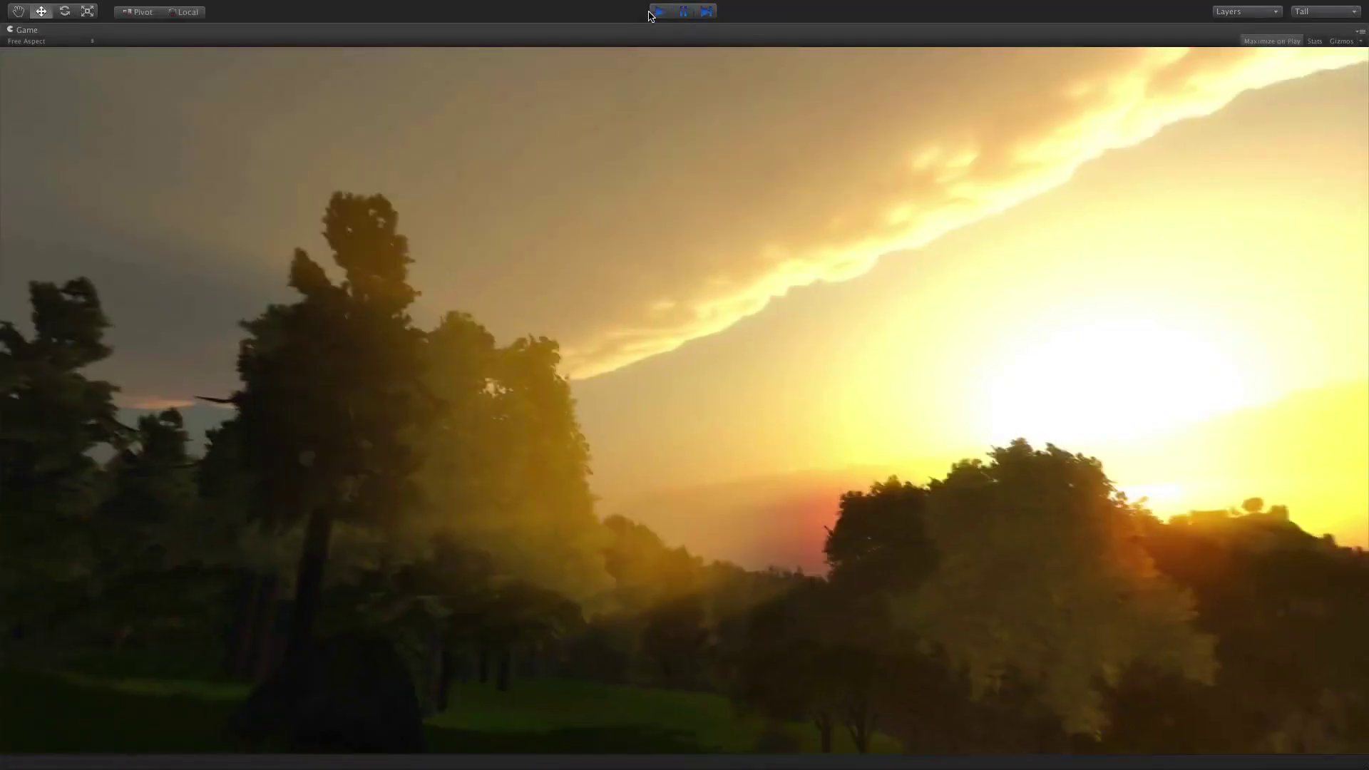
left_click(651, 13)
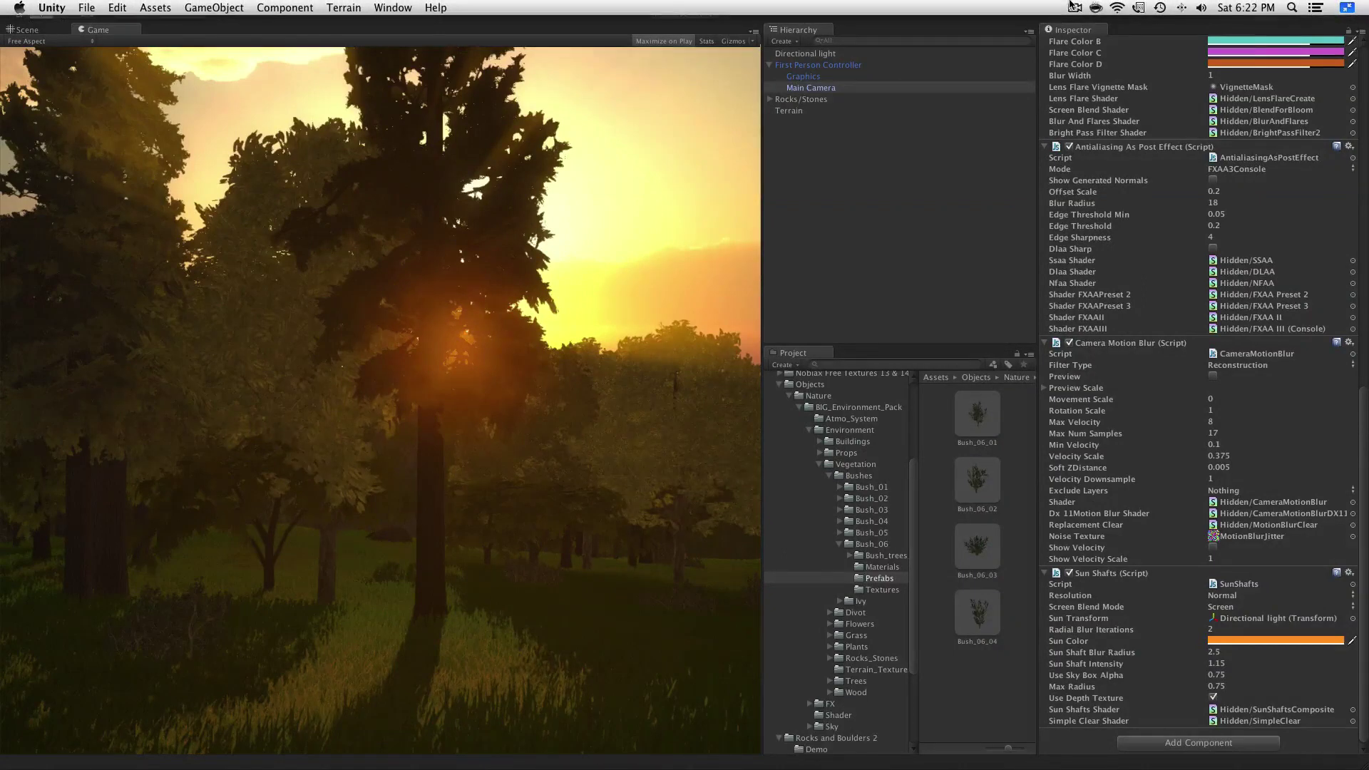
left_click(1074, 8)
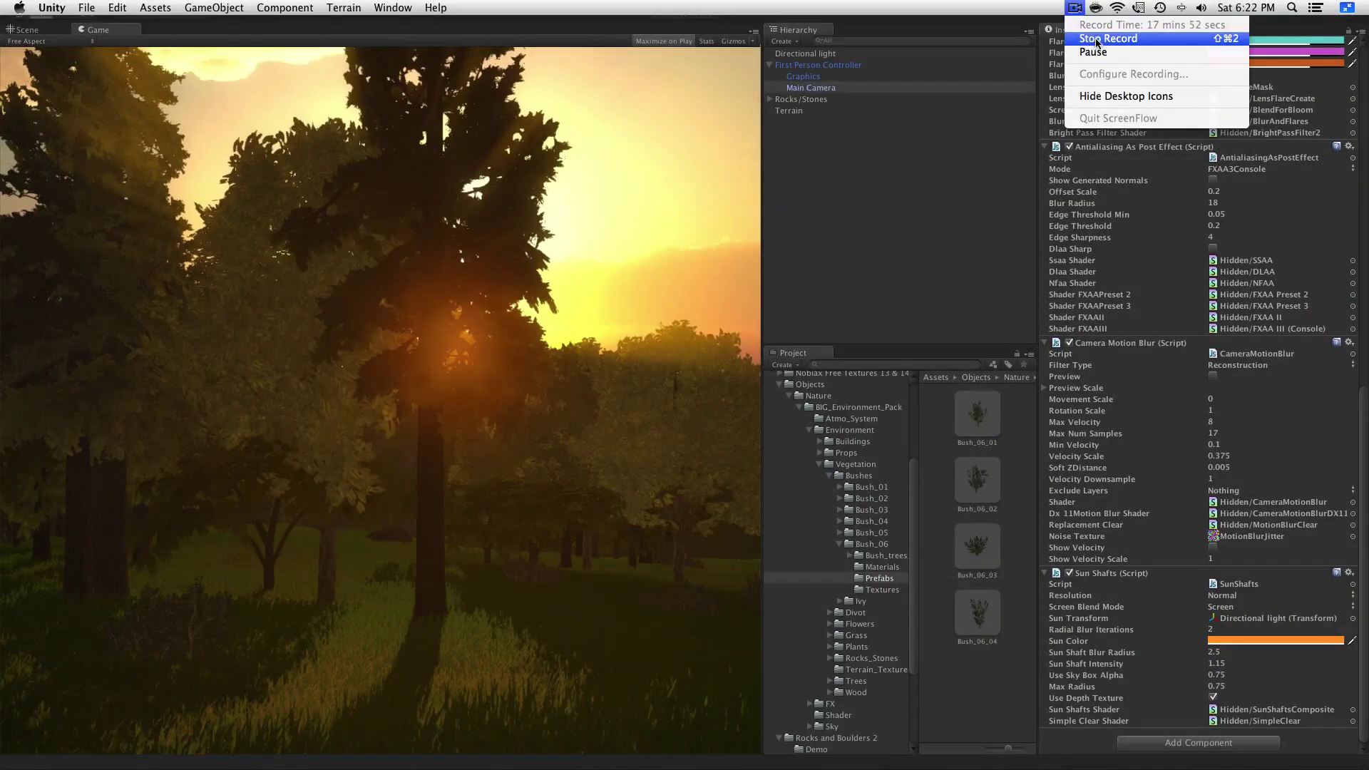